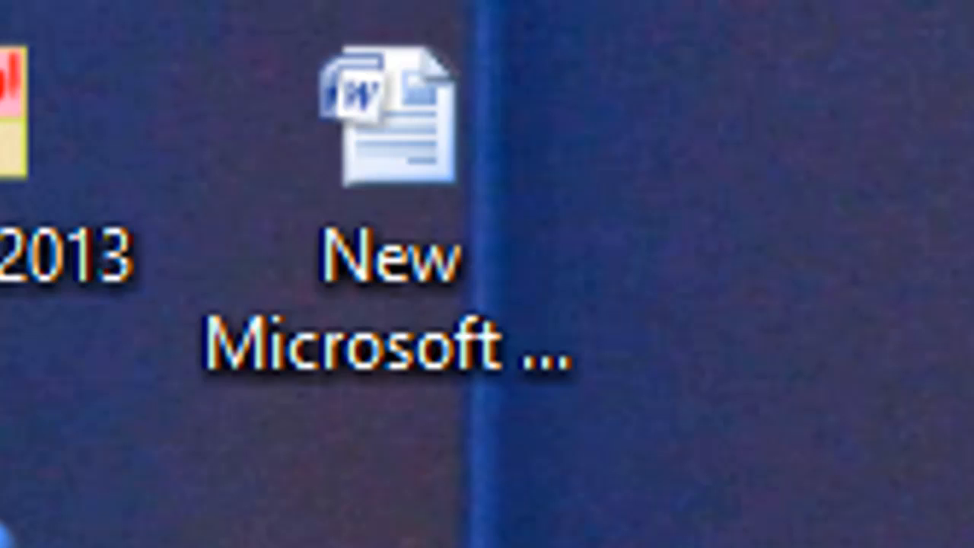
# Step: Open the New Microsoft Office Word Document file from the desktop and start a blank document
pyautogui.click(446, 290)
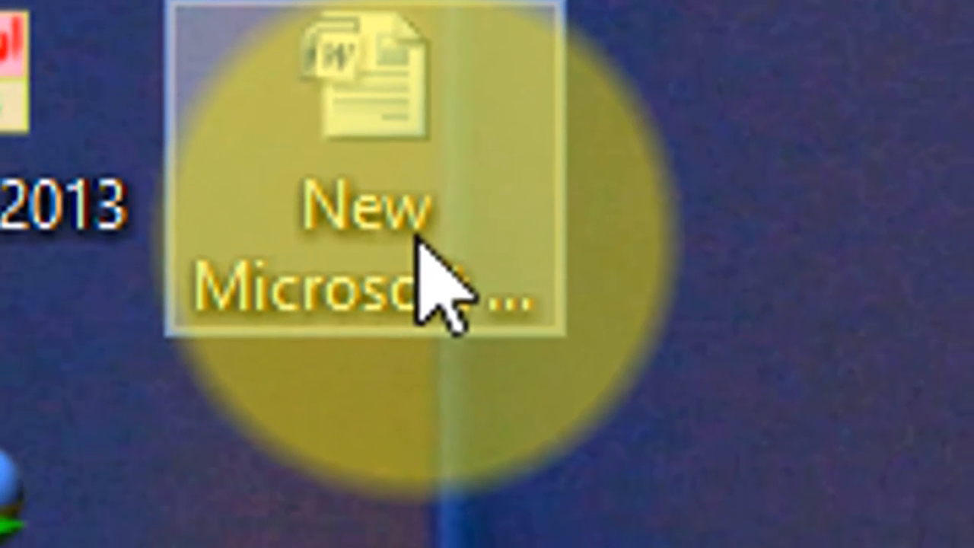
pyautogui.click(445, 294)
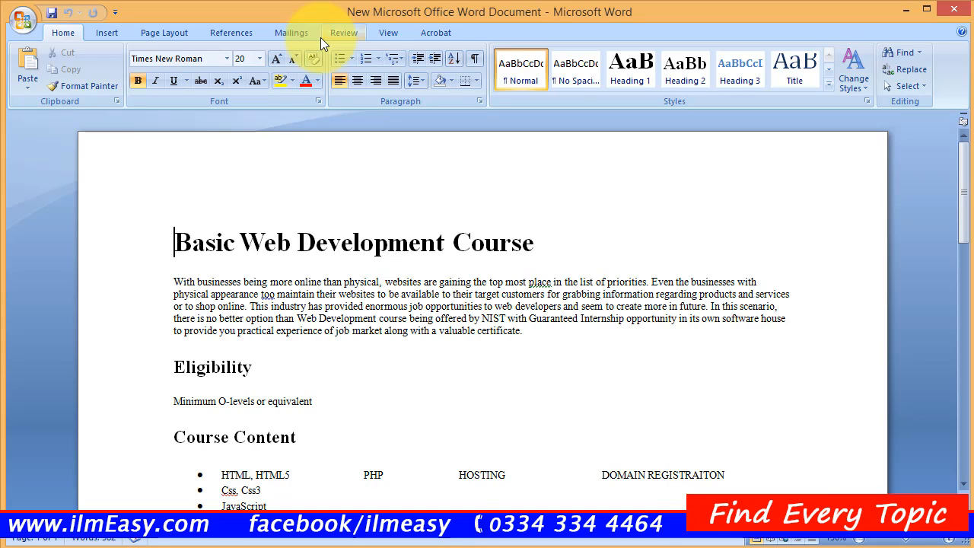
pyautogui.hotkey('ctrl', 'n')
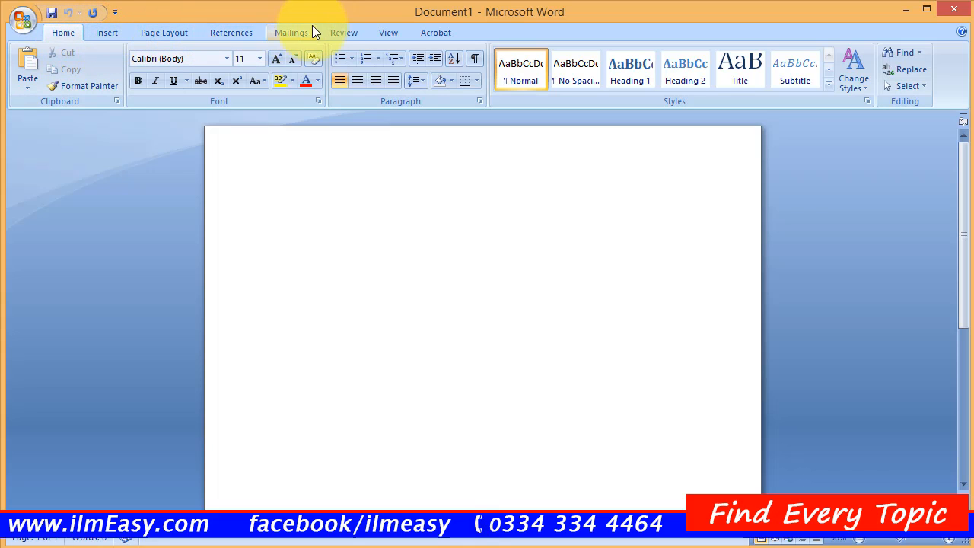
# Step: Create another blank document from the Blank and recent templates
pyautogui.click(28, 25)
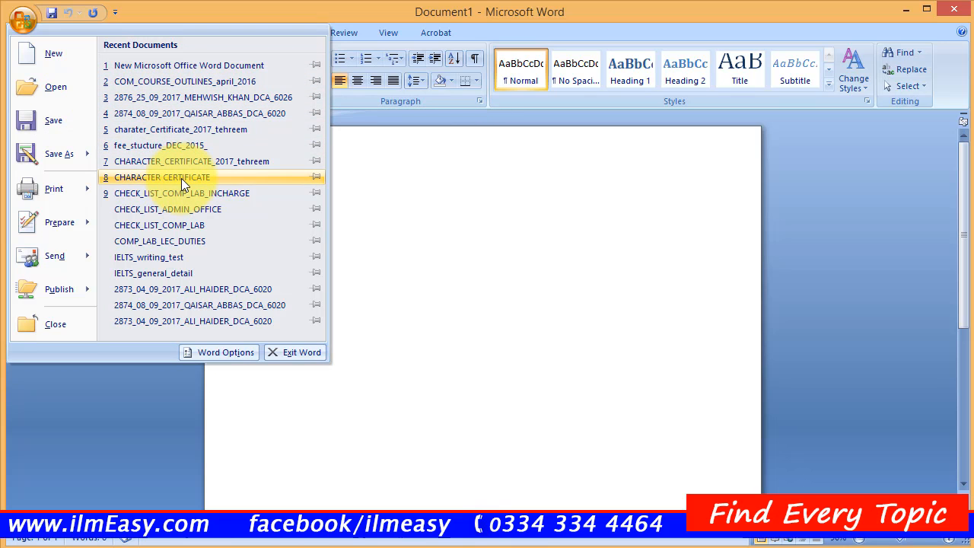
pyautogui.click(48, 61)
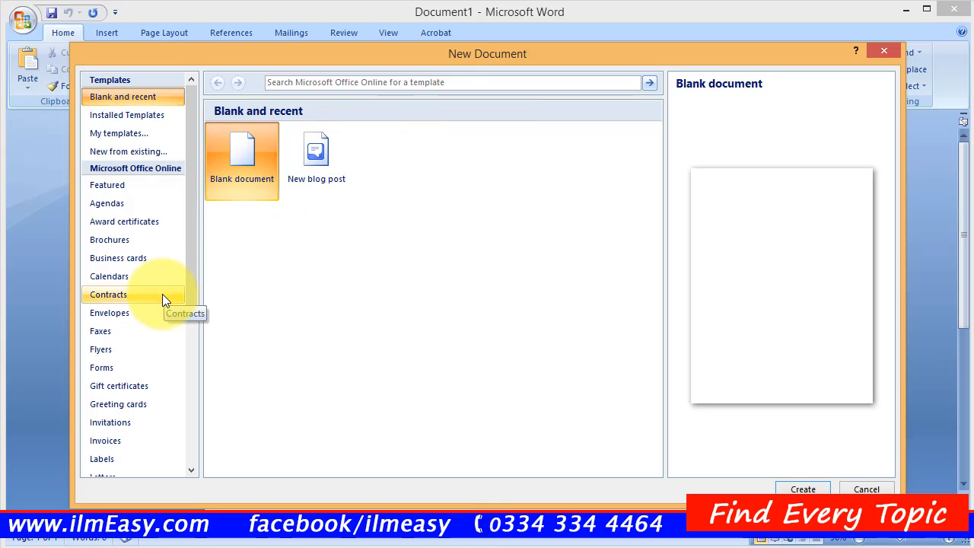
pyautogui.doubleClick(230, 185)
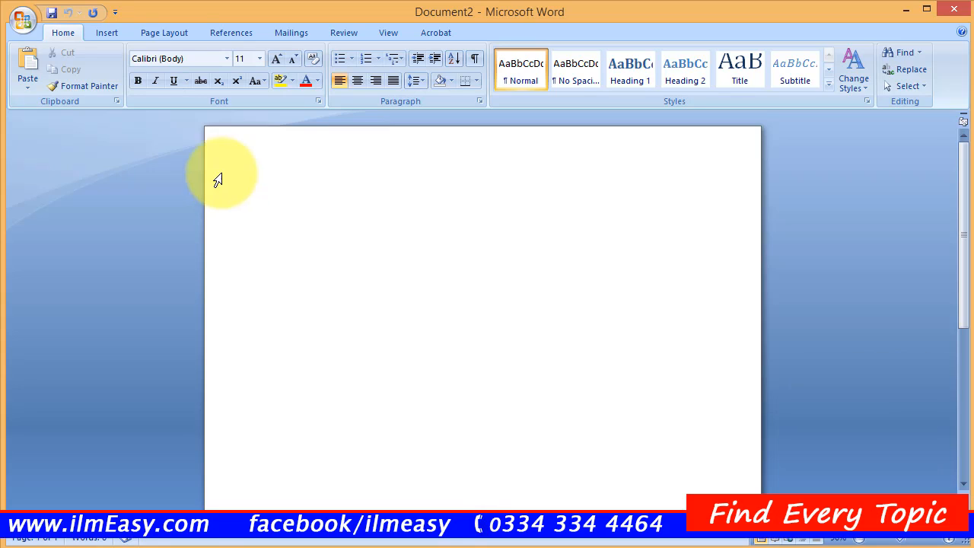
# Step: Switch the page orientation to landscape and back to portrait
pyautogui.click(170, 36)
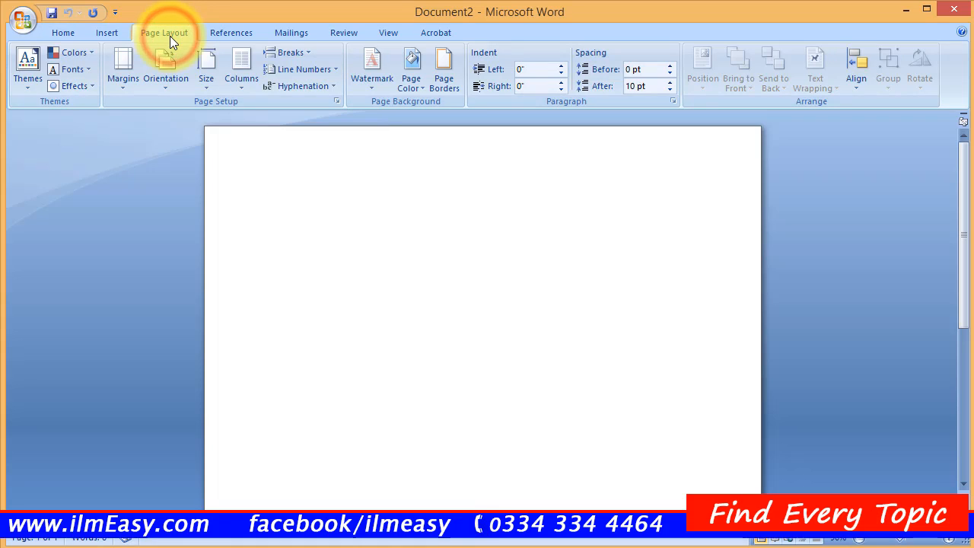
pyautogui.click(169, 75)
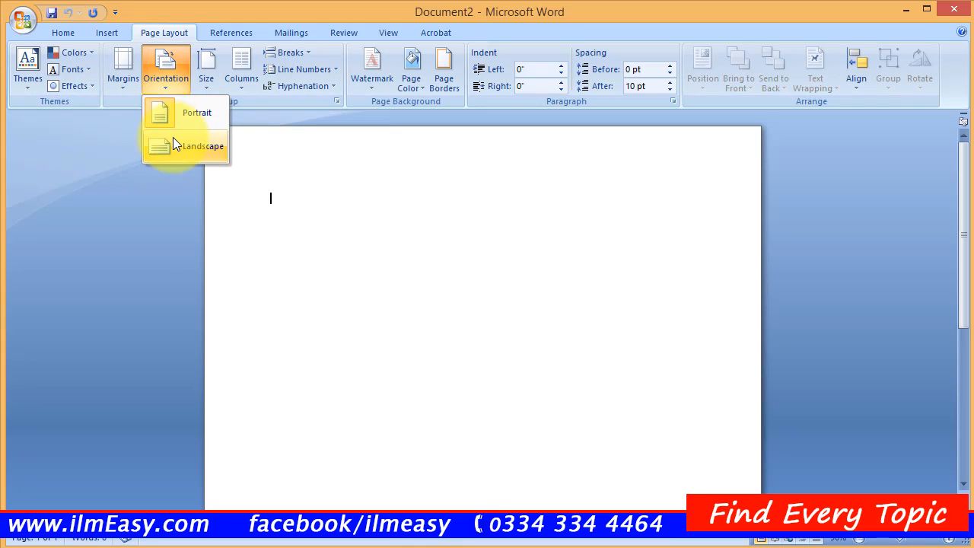
pyautogui.click(174, 144)
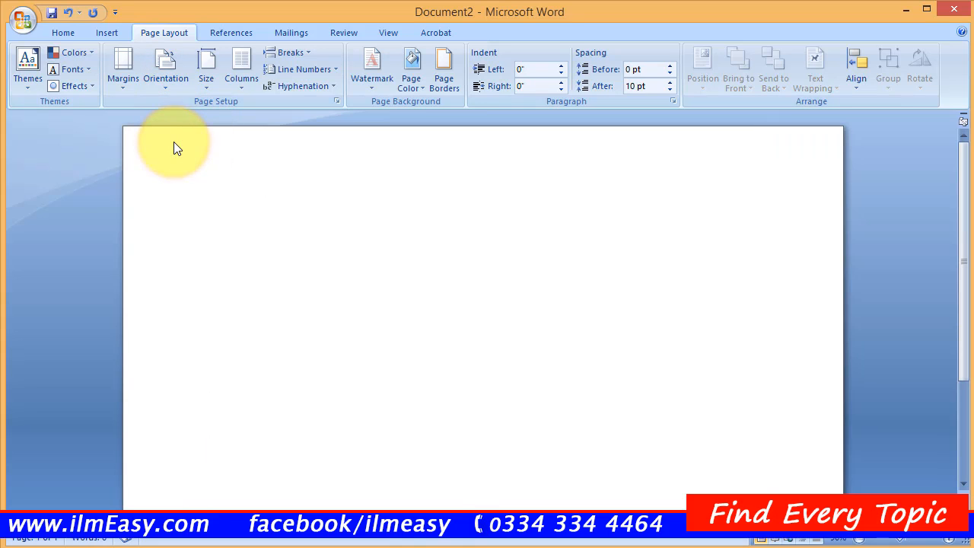
pyautogui.click(171, 85)
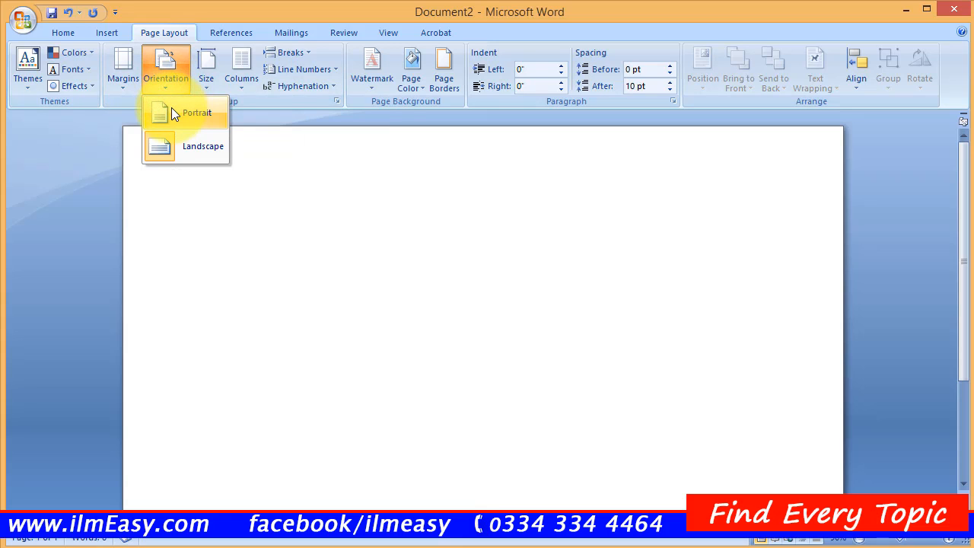
pyautogui.click(171, 113)
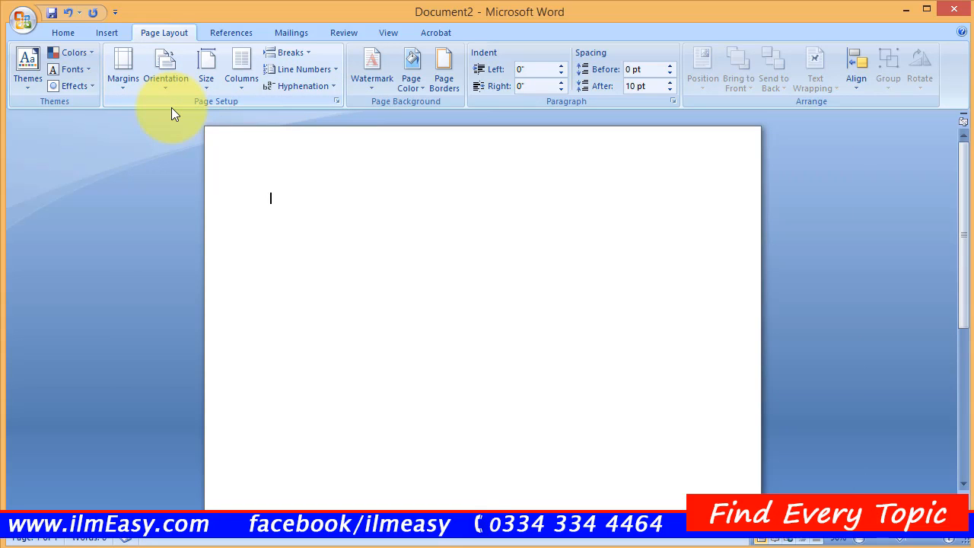
# Step: Set a custom left page margin of 2 inches for the whole document
pyautogui.click(133, 81)
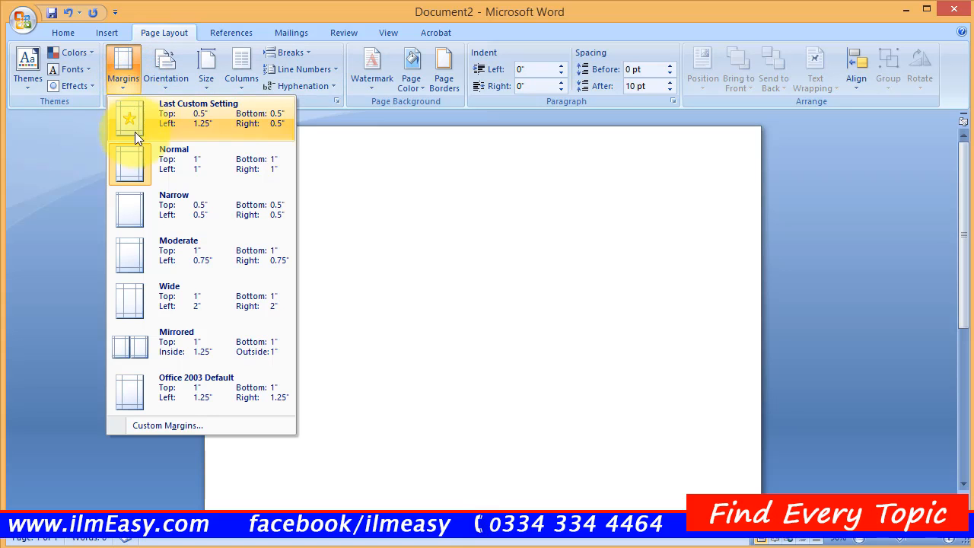
pyautogui.click(163, 423)
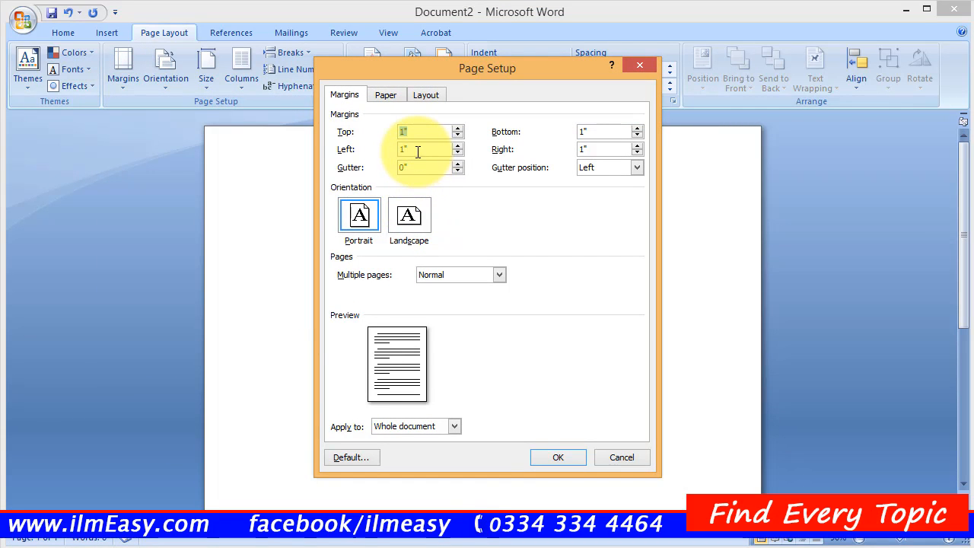
pyautogui.click(418, 151)
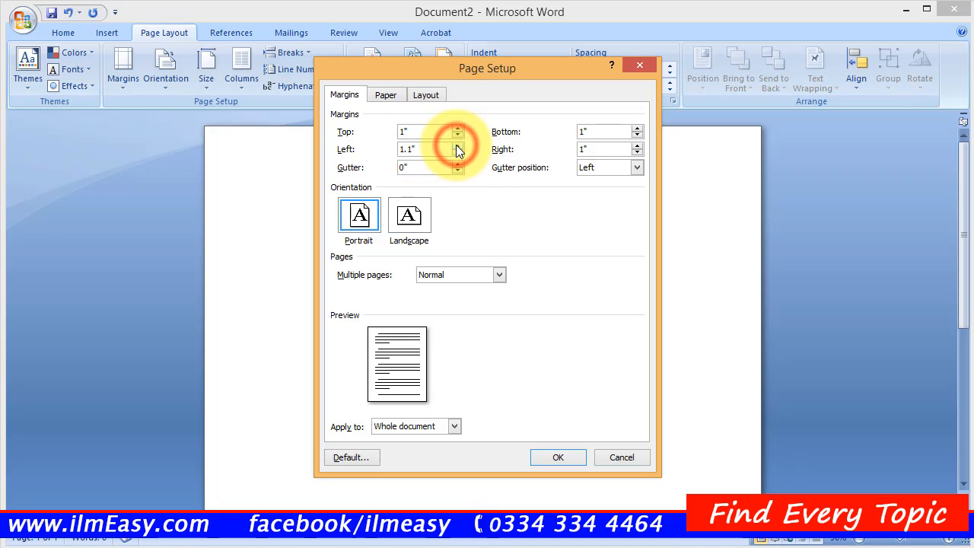
pyautogui.moveTo(433, 149); pyautogui.dragTo(317, 149)
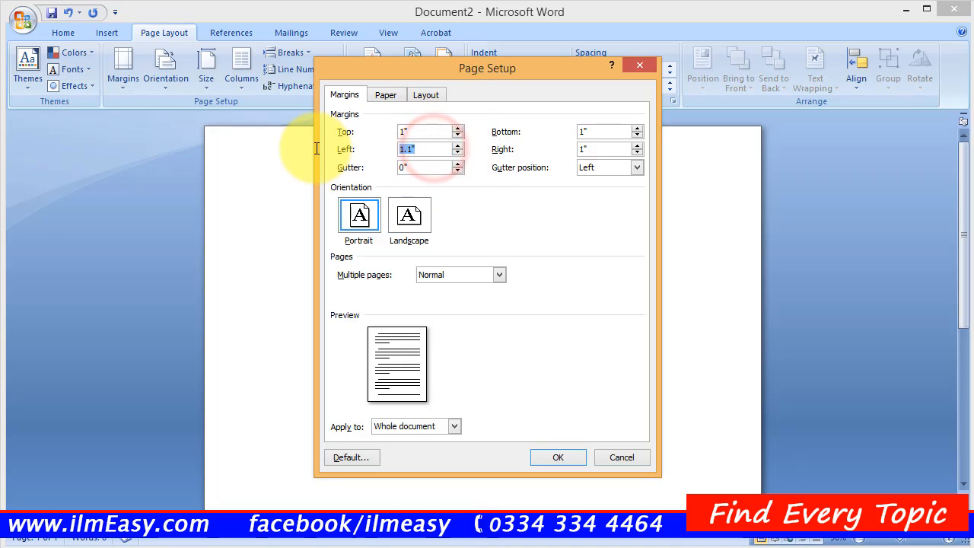
pyautogui.write('2')
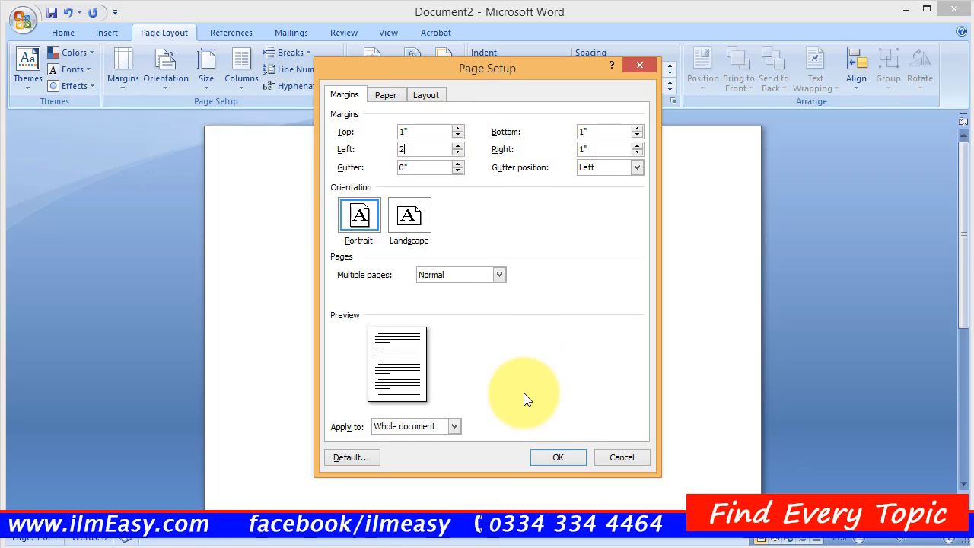
pyautogui.click(545, 455)
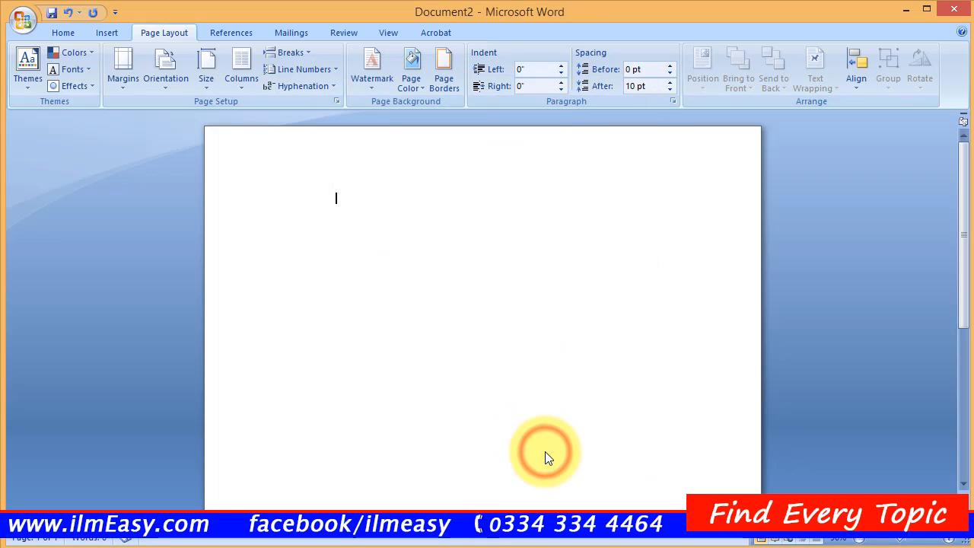
# Step: Enter the sample text "gjjkkk" on the page and set its font size to 18
pyautogui.write('gi')
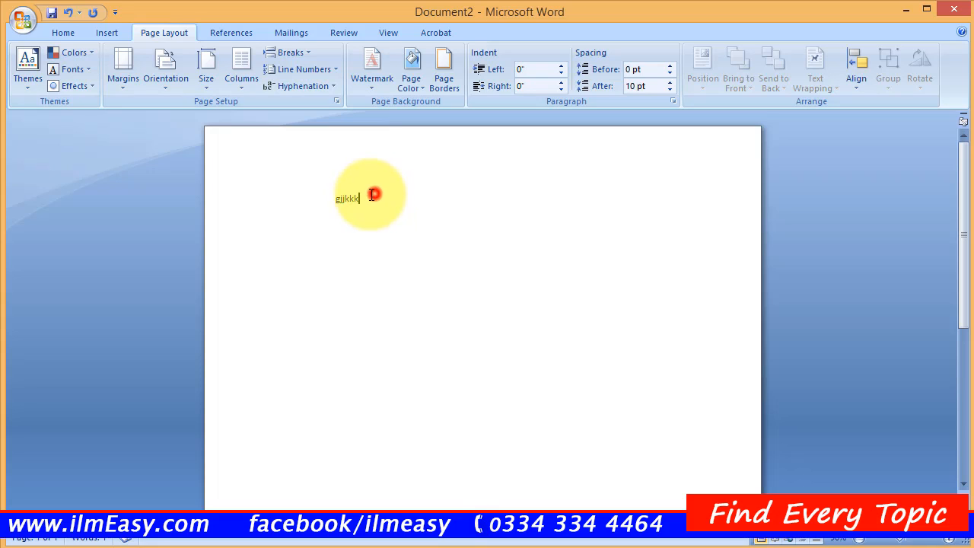
pyautogui.moveTo(374, 192); pyautogui.dragTo(323, 201)
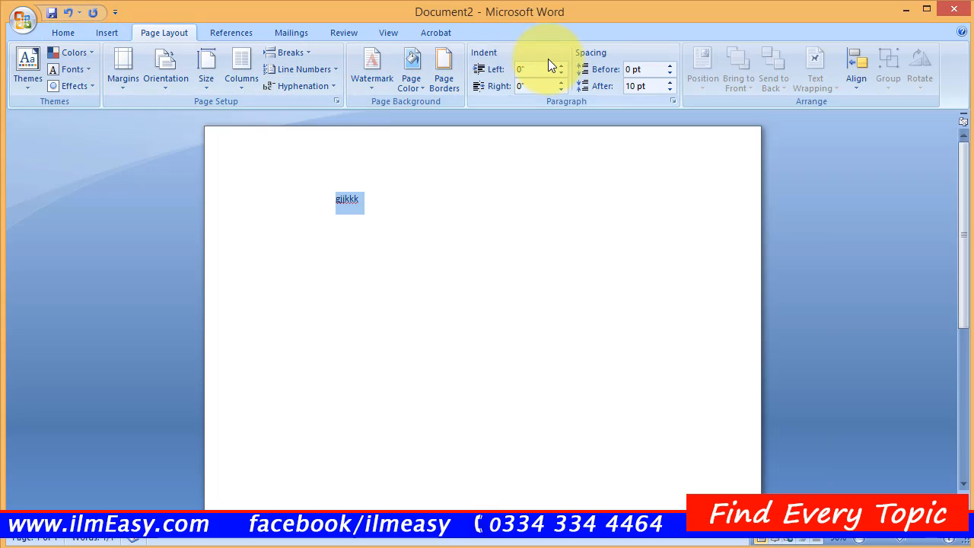
pyautogui.click(63, 33)
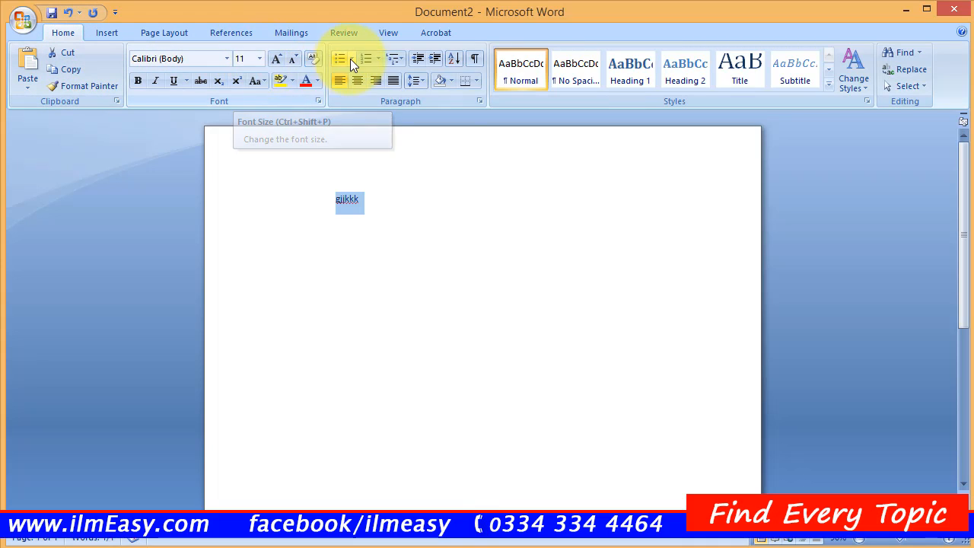
pyautogui.click(634, 76)
pyautogui.hotkey('ctrl', 'z')
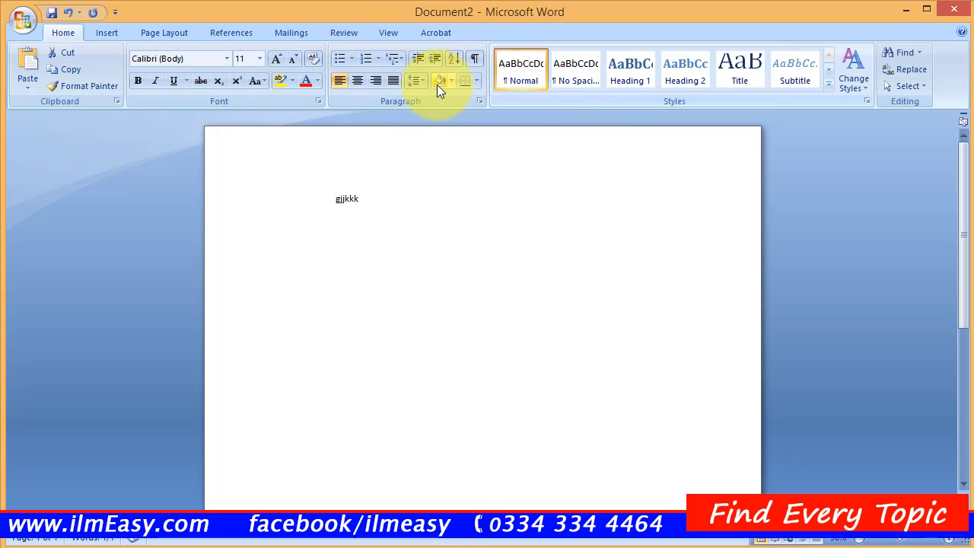
pyautogui.click(256, 58)
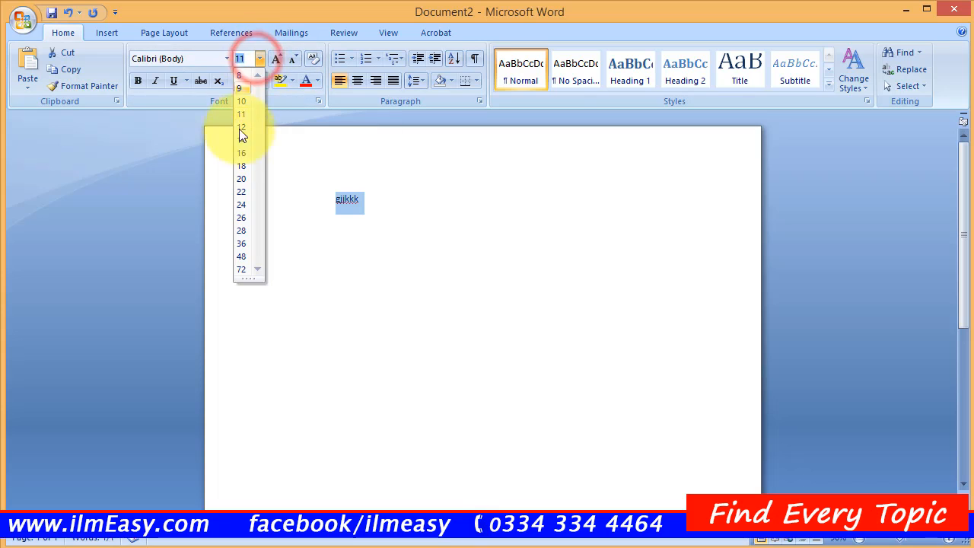
pyautogui.click(241, 166)
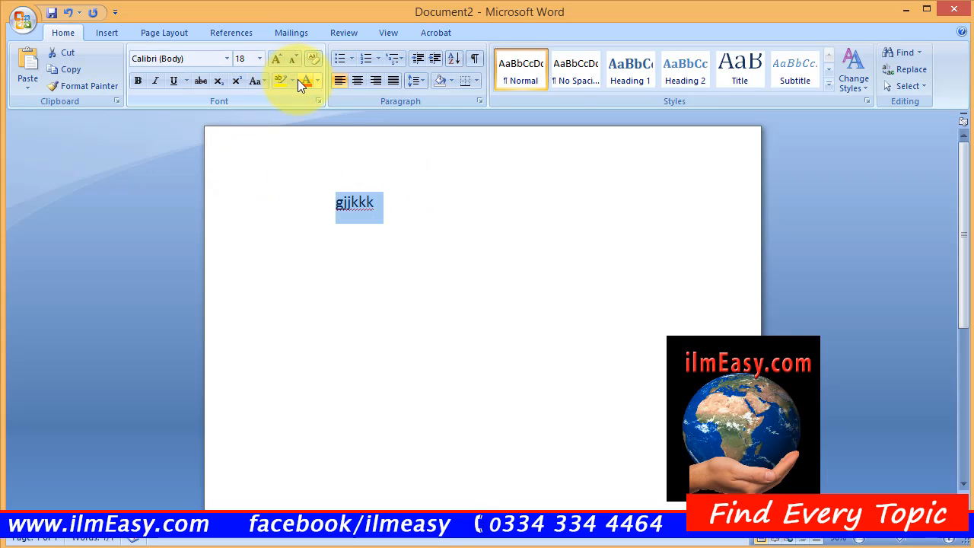
# Step: Make the selected sample text bold and underlined
pyautogui.click(227, 58)
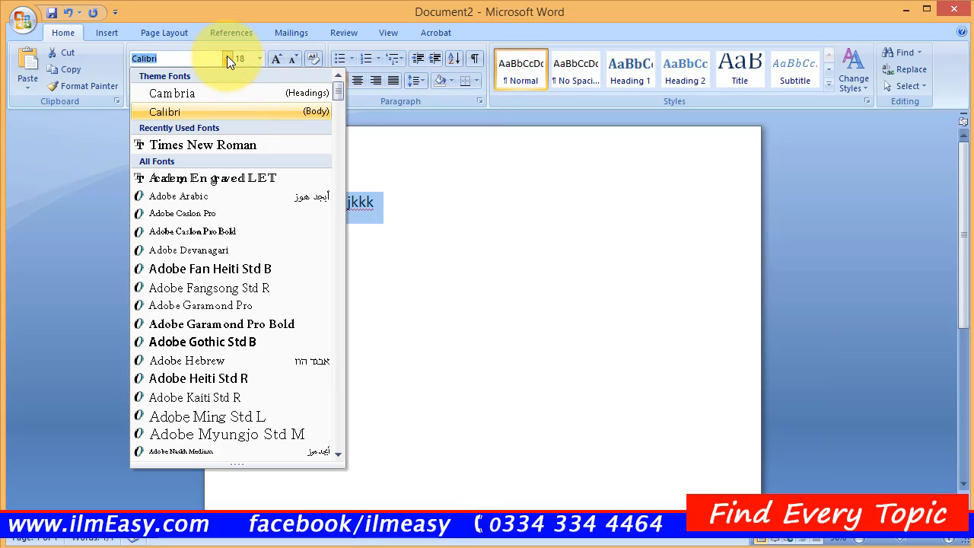
pyautogui.click(227, 58)
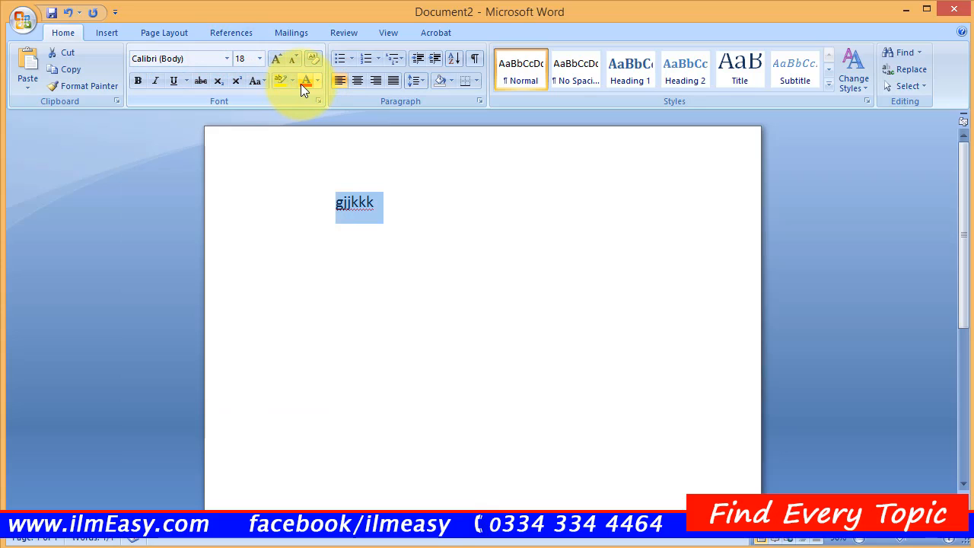
pyautogui.click(146, 78)
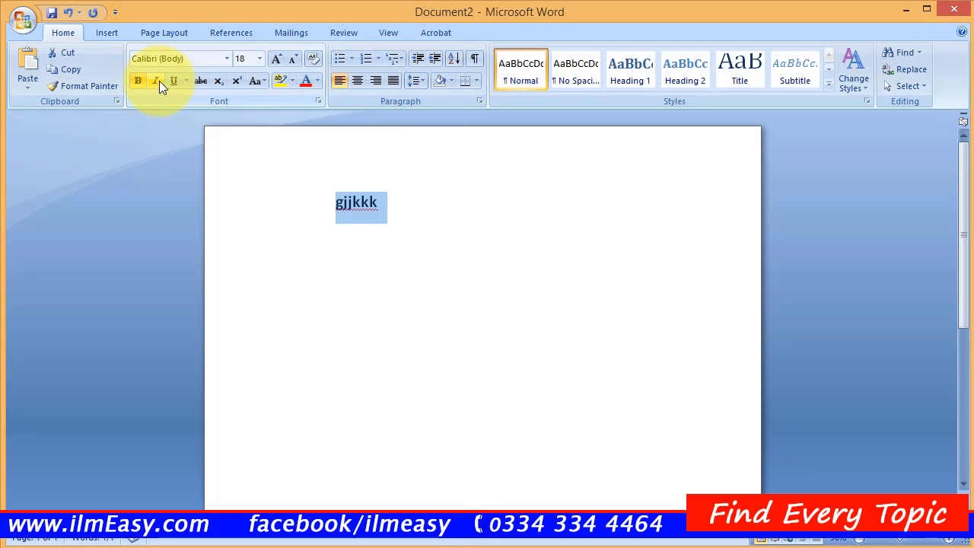
pyautogui.click(174, 81)
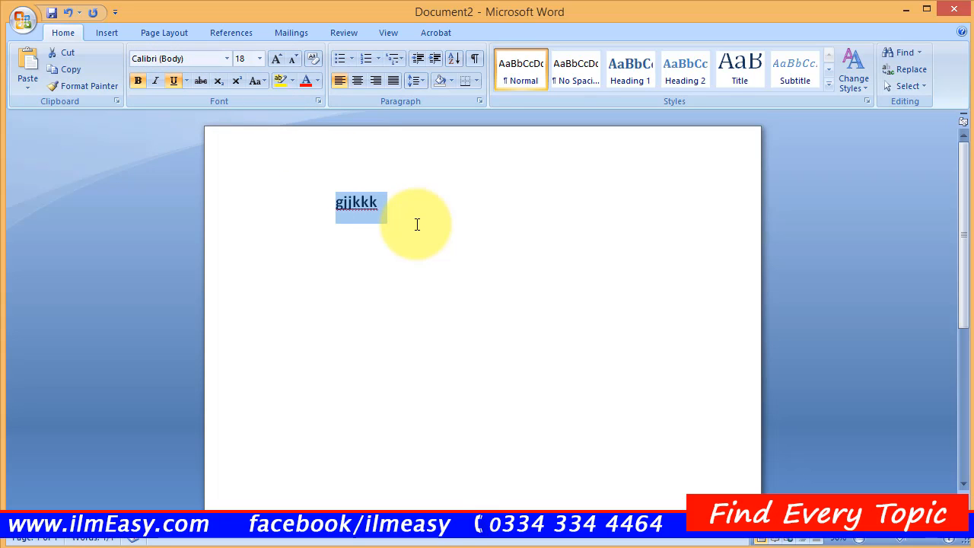
# Step: Enlarge the selected sample text one point at a time up to font size 29
pyautogui.hotkey('ctrl', ']')
pyautogui.hotkey('ctrl', ']')
pyautogui.hotkey('ctrl', ']')
pyautogui.hotkey('ctrl', ']')
pyautogui.hotkey('ctrl', ']')
pyautogui.hotkey('ctrl', ']')
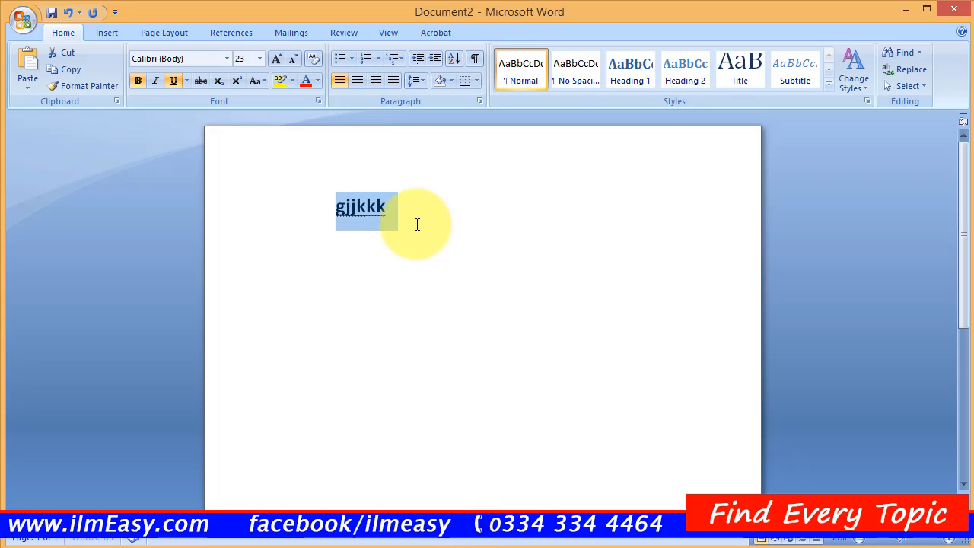
pyautogui.hotkey('ctrl', ']')
pyautogui.hotkey('ctrl', ']')
pyautogui.hotkey('ctrl', ']')
pyautogui.hotkey('ctrl', ']')
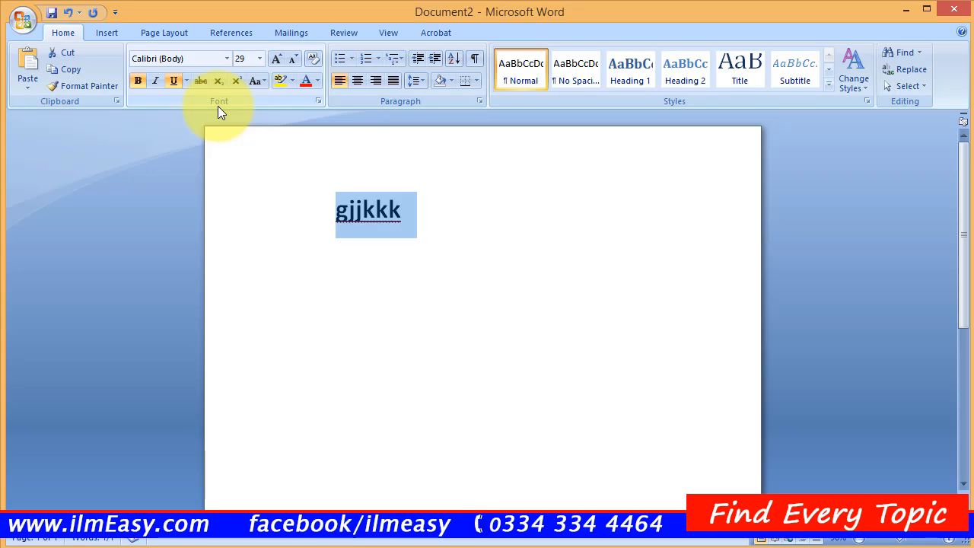
# Step: Replace the sample text with the letter's opening line "To," and start a new line
pyautogui.press('BackSpace')
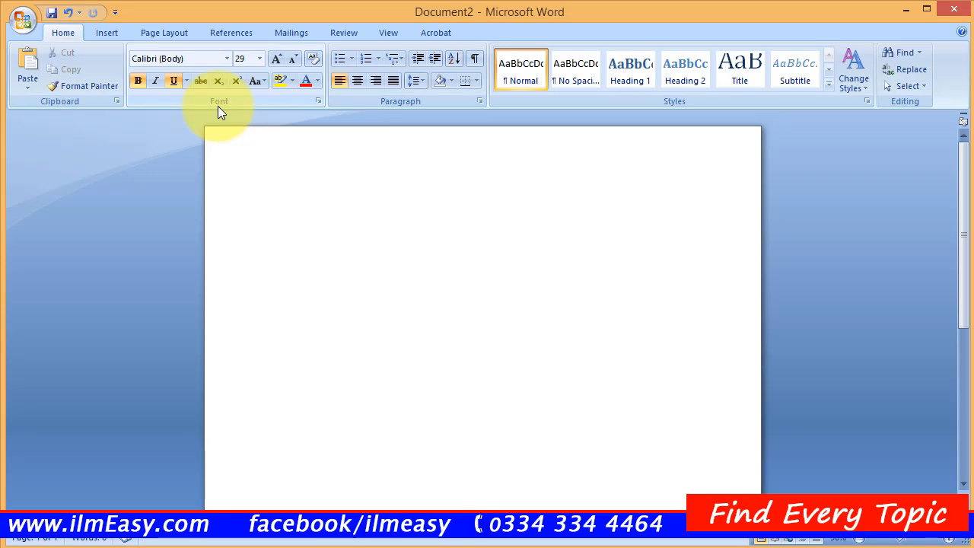
pyautogui.write('to,')
pyautogui.press('Return')
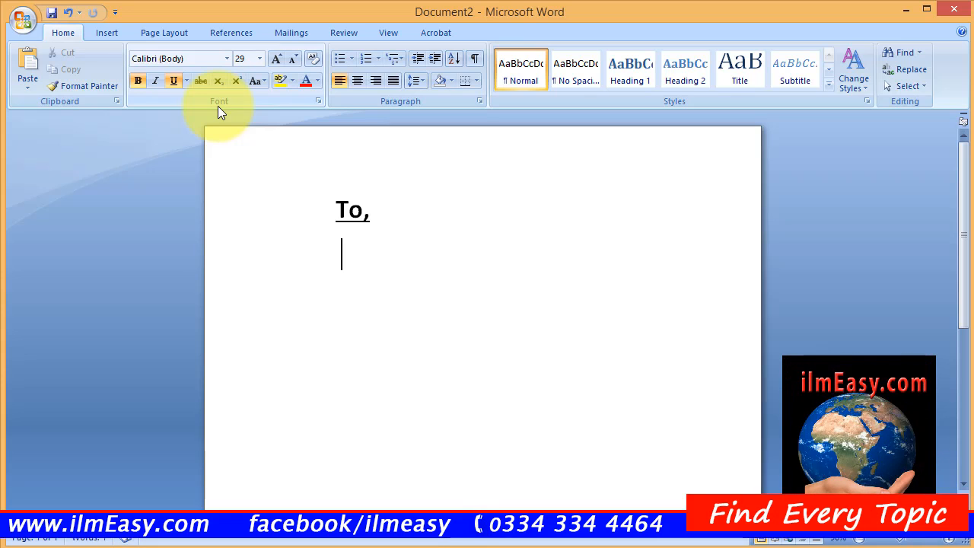
# Step: Write the addressee "The principal," as an indented second line and begin an indented third line
pyautogui.write('th')
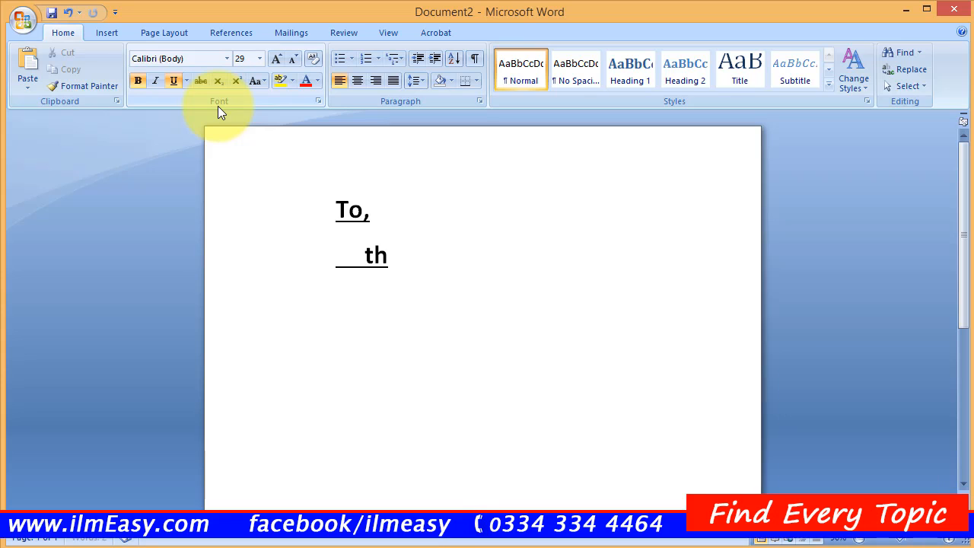
pyautogui.write('e pt')
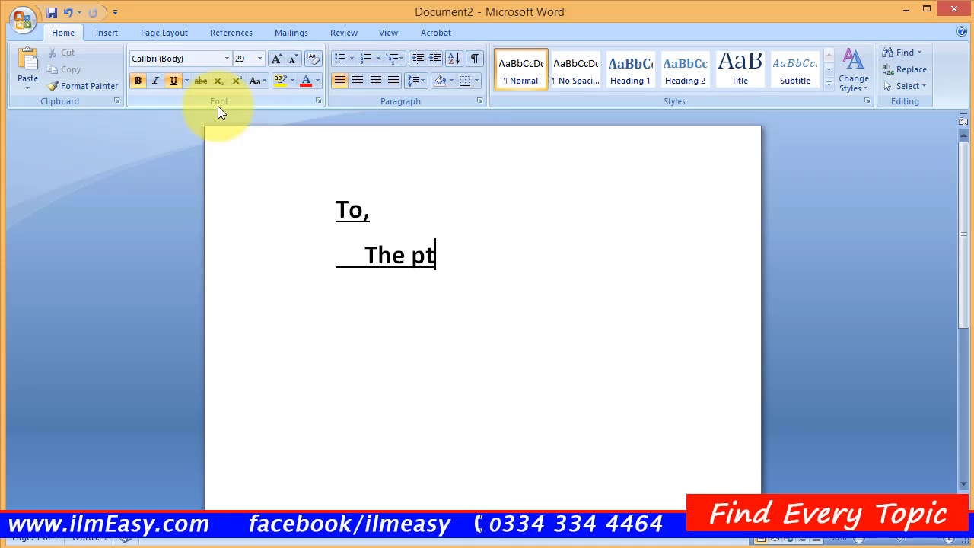
pyautogui.press('BackSpace')
pyautogui.write('rincipa')
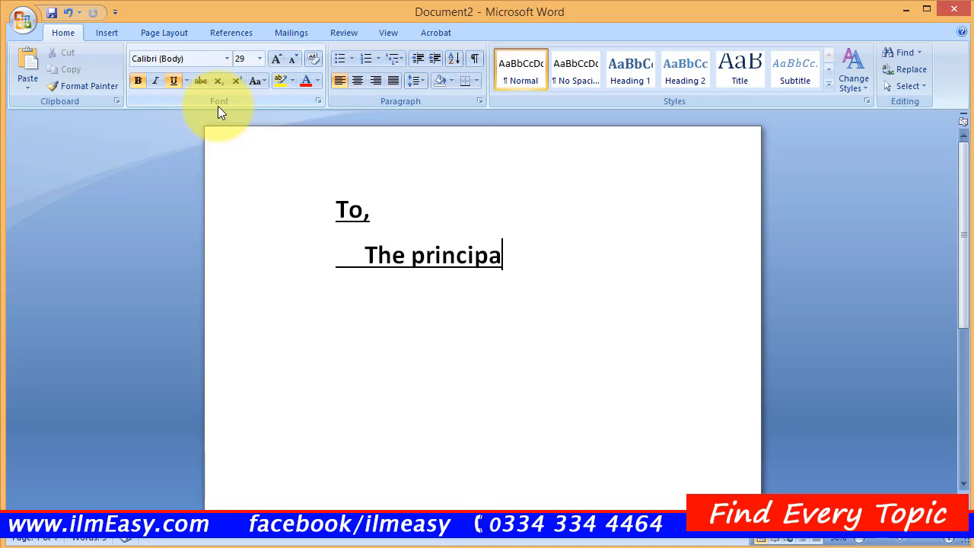
pyautogui.write('l,')
pyautogui.press('Return')
pyautogui.press('Tab')
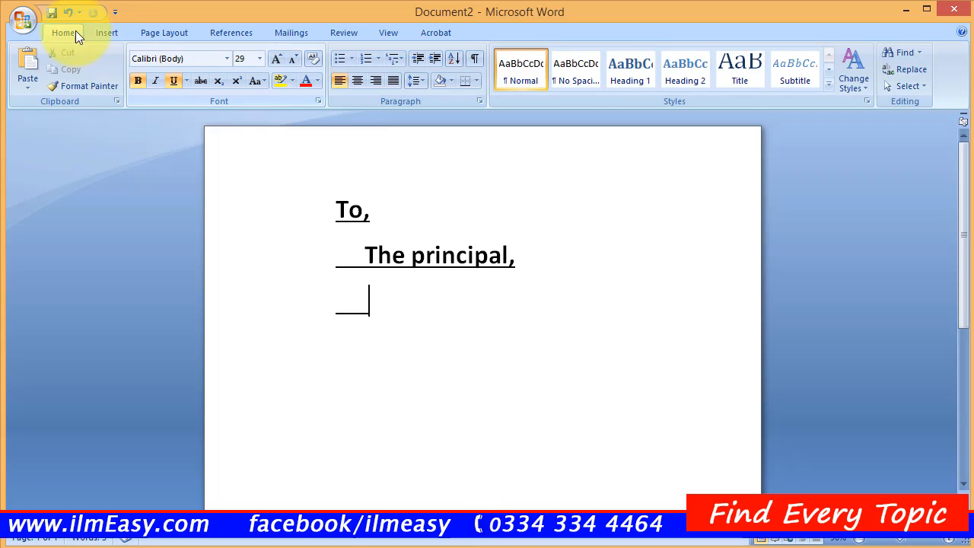
# Step: Remove the underline from all the letter text written so far
pyautogui.click(334, 211)
pyautogui.moveTo(442, 255); pyautogui.dragTo(488, 296)
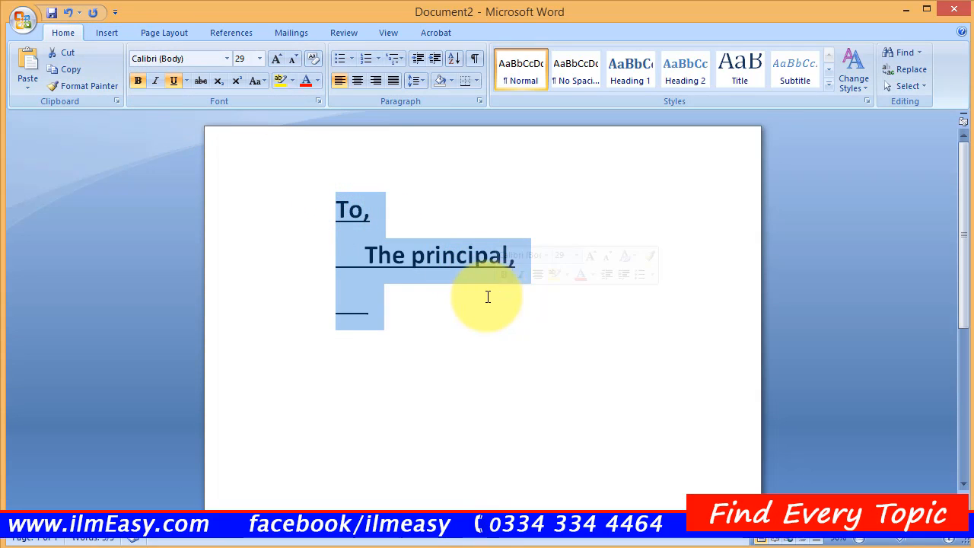
pyautogui.click(176, 81)
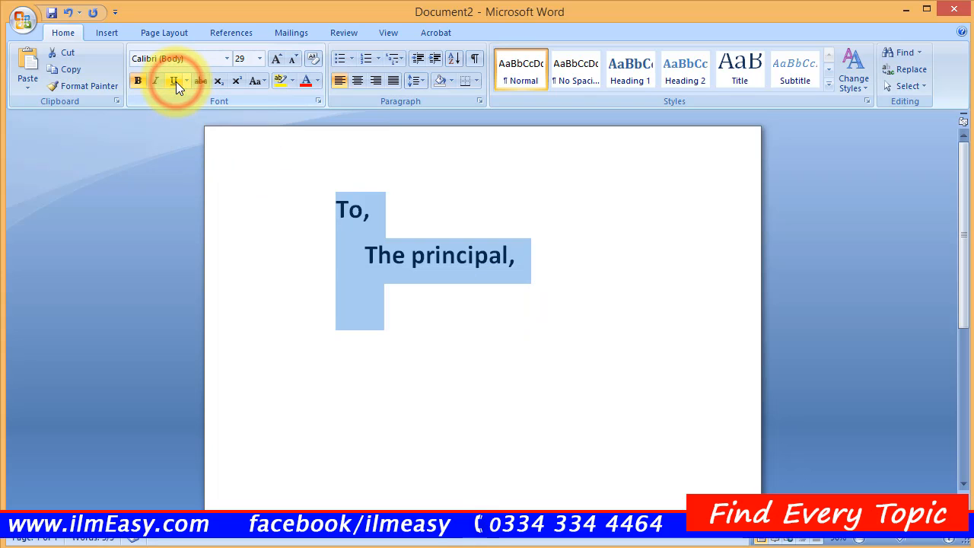
pyautogui.click(549, 254)
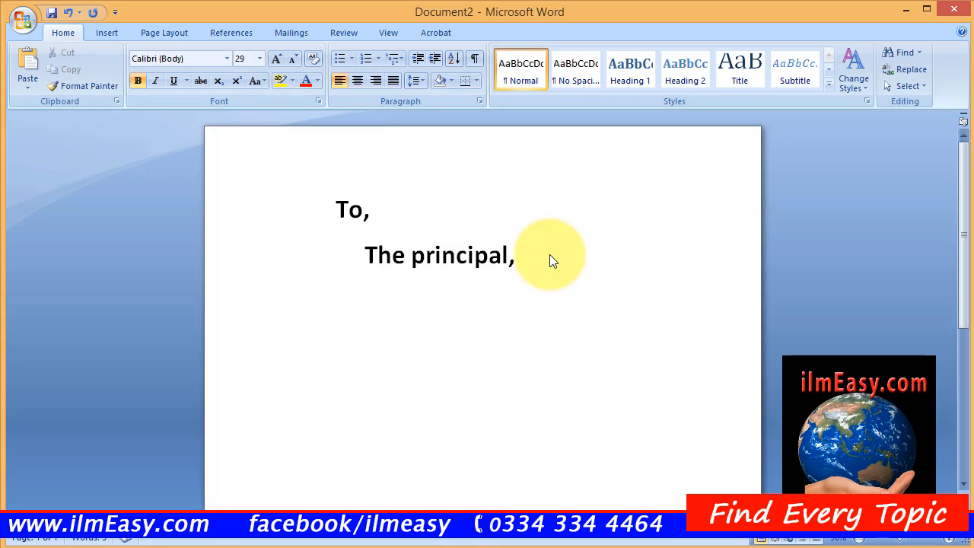
# Step: Write the indented line "X y z college Punjab, Pakistan" and the leave application that follows, through the closing "Yours obediently,"
pyautogui.press('Return')
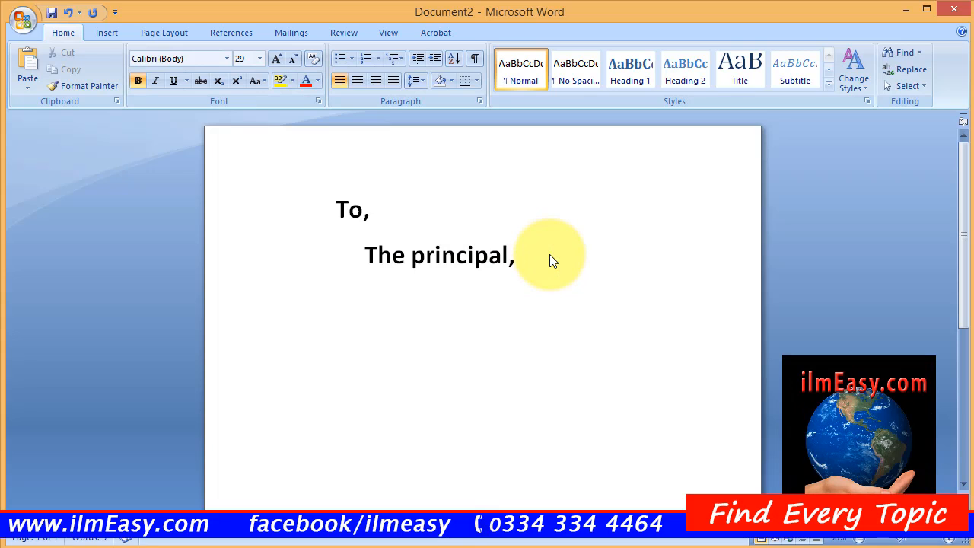
pyautogui.press('Tab')
pyautogui.write('z')
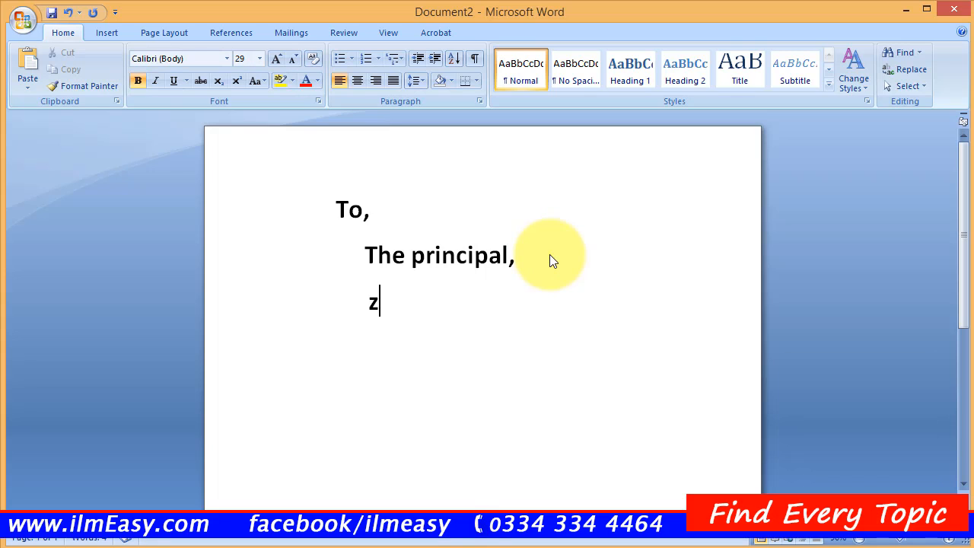
pyautogui.press('BackSpace')
pyautogui.write('X t z')
pyautogui.press('Return')
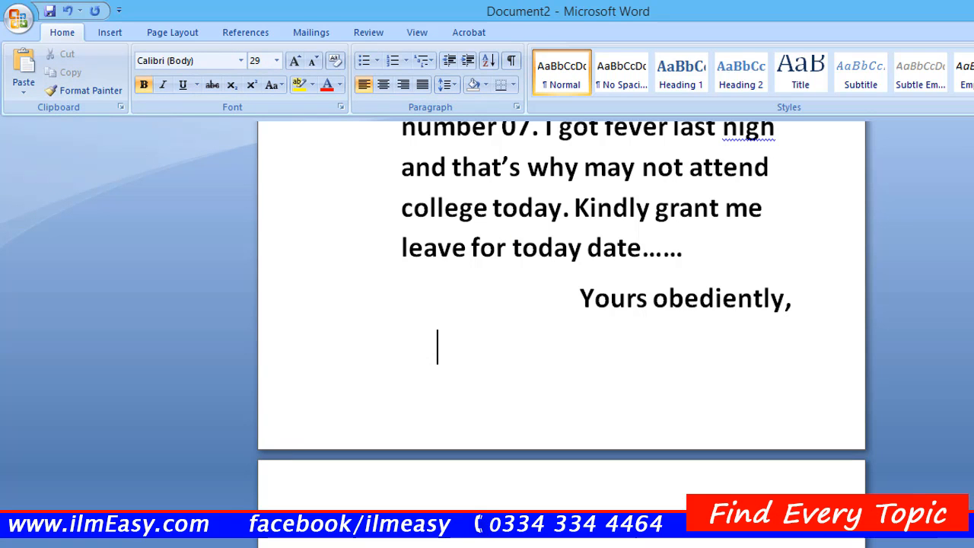
# Step: Set the font size of the entire letter, from "To," to below the closing, to 12
pyautogui.scroll(6, 561, 316)
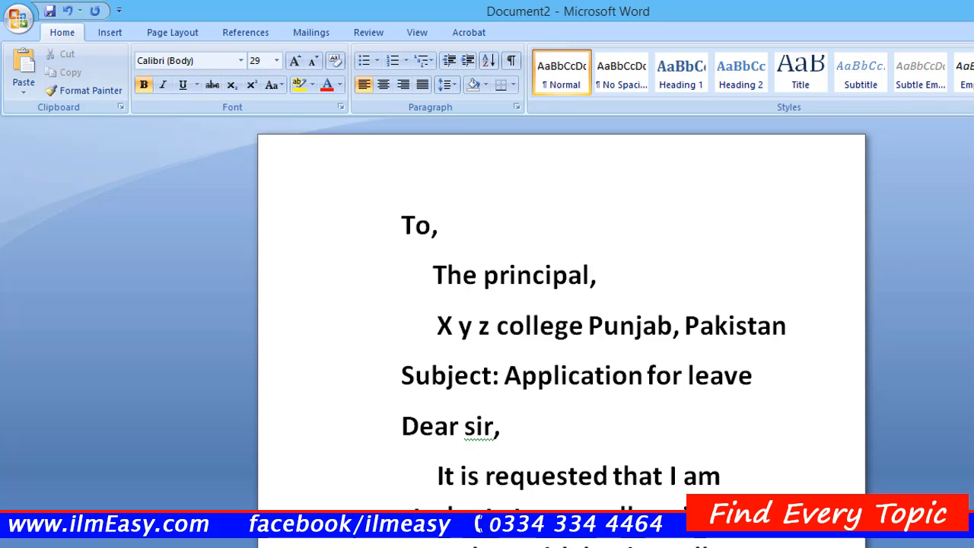
pyautogui.click(405, 226)
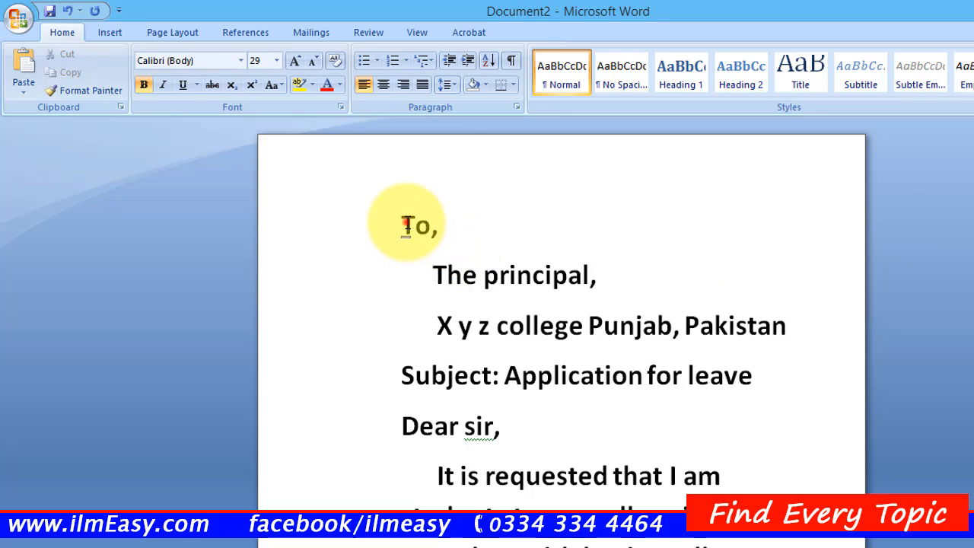
pyautogui.moveTo(406, 226); pyautogui.dragTo(737, 470)
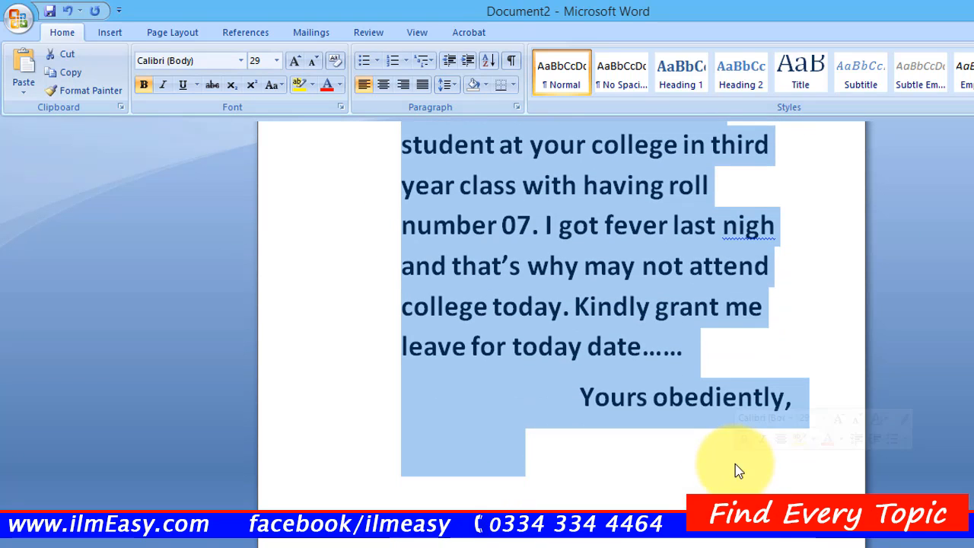
pyautogui.click(275, 60)
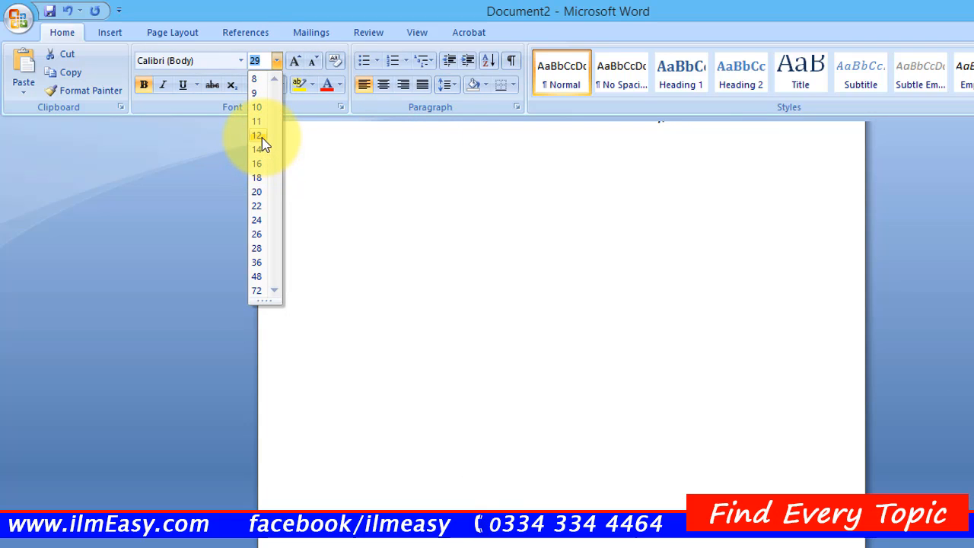
pyautogui.click(259, 136)
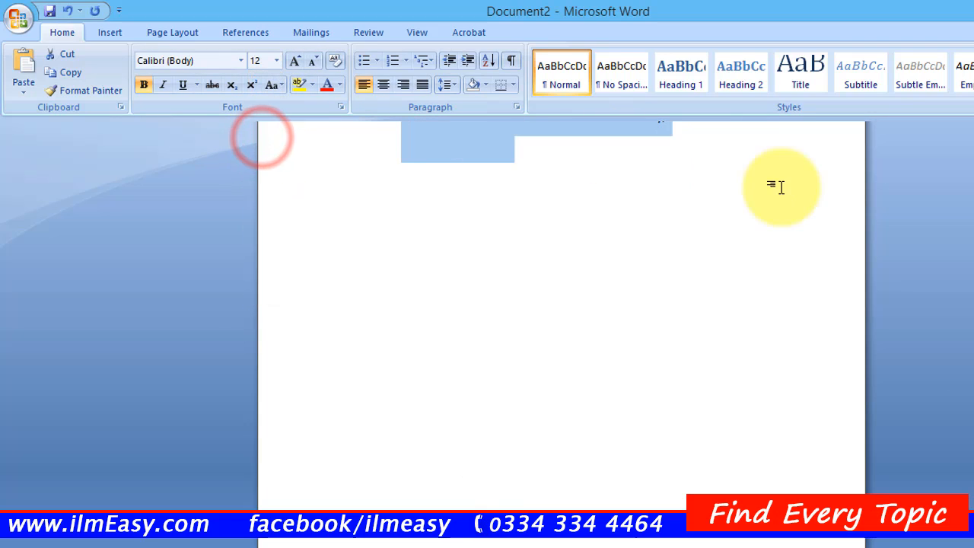
pyautogui.scroll(4, 661, 121)
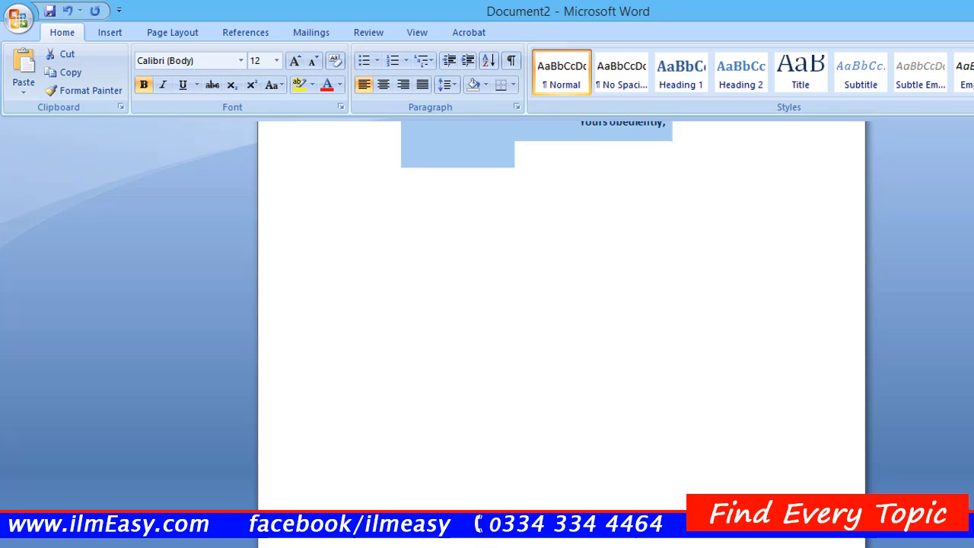
pyautogui.scroll(3, 561, 305)
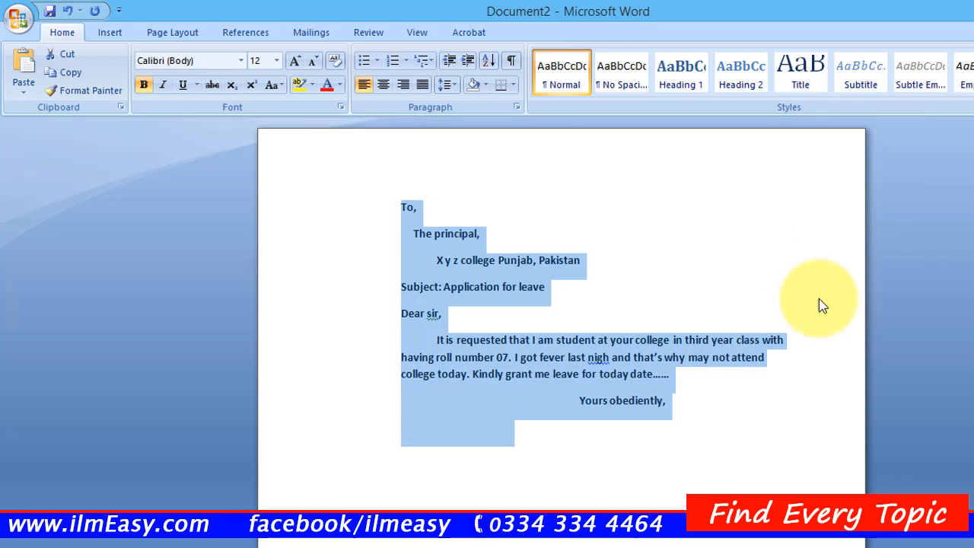
# Step: Indent "The principal," one more tab stop to line up with the college line below it
pyautogui.click(615, 282)
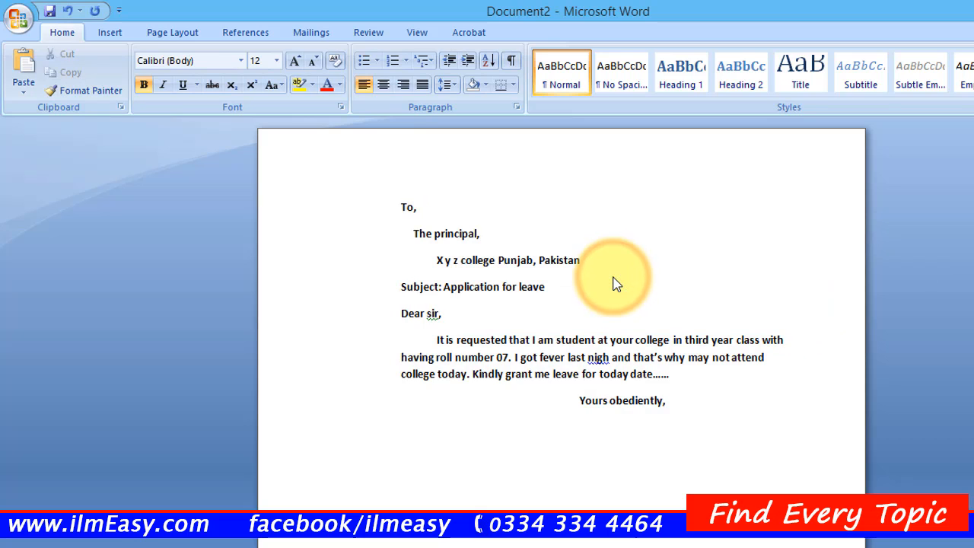
pyautogui.click(414, 234)
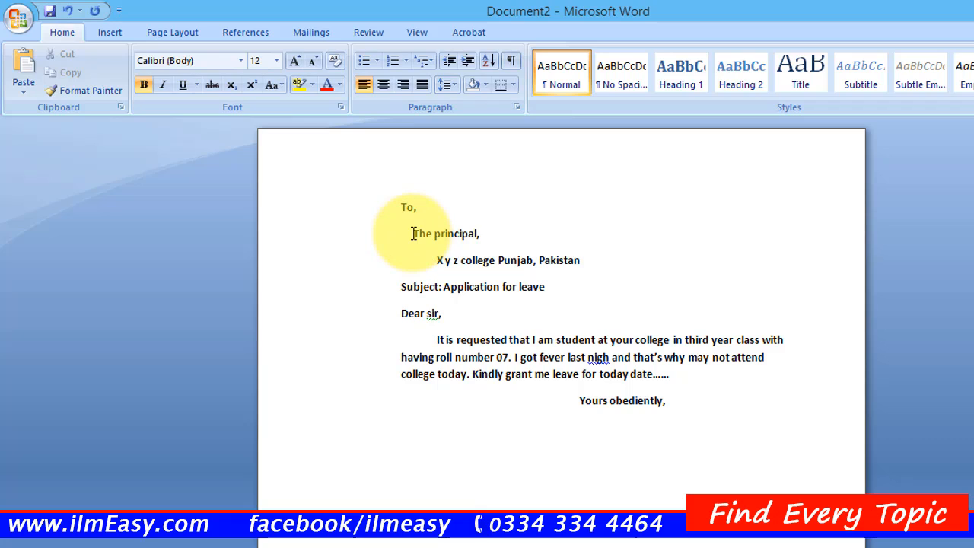
pyautogui.press('Tab')
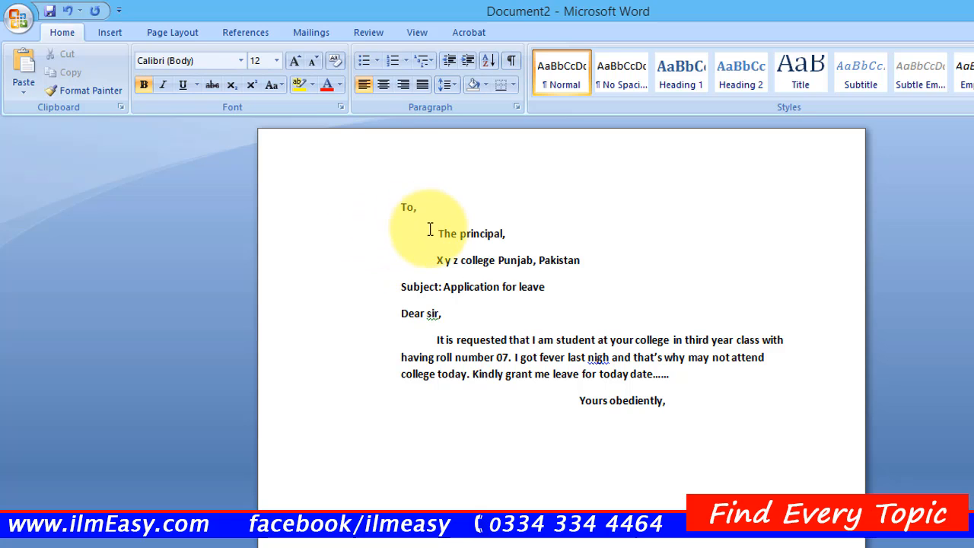
# Step: Move the closing "Yours obediently," two lines down and indent it four more tab stops
pyautogui.click(520, 395)
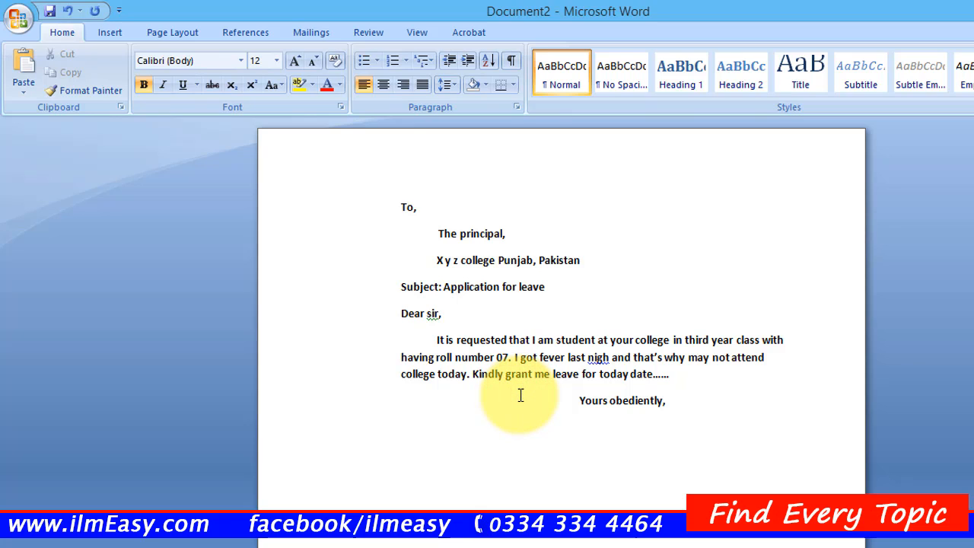
pyautogui.press('Return')
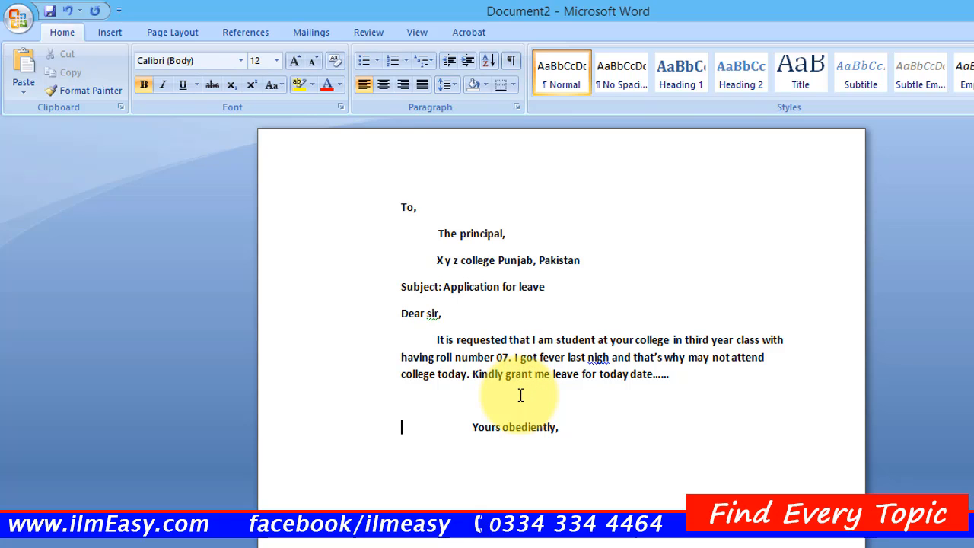
pyautogui.press('Return')
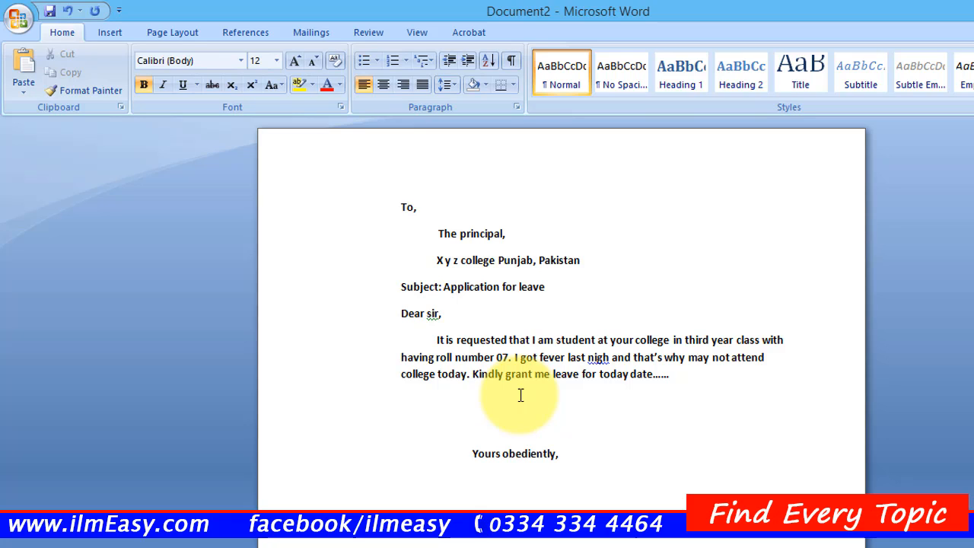
pyautogui.press('Tab')
pyautogui.press('Tab')
pyautogui.press('Tab')
pyautogui.press('Tab')
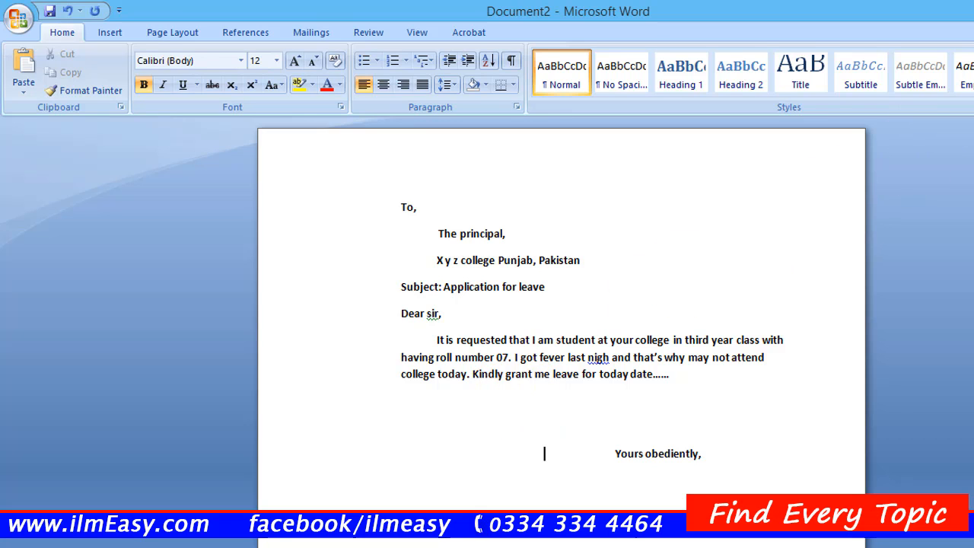
pyautogui.press('super+Down')
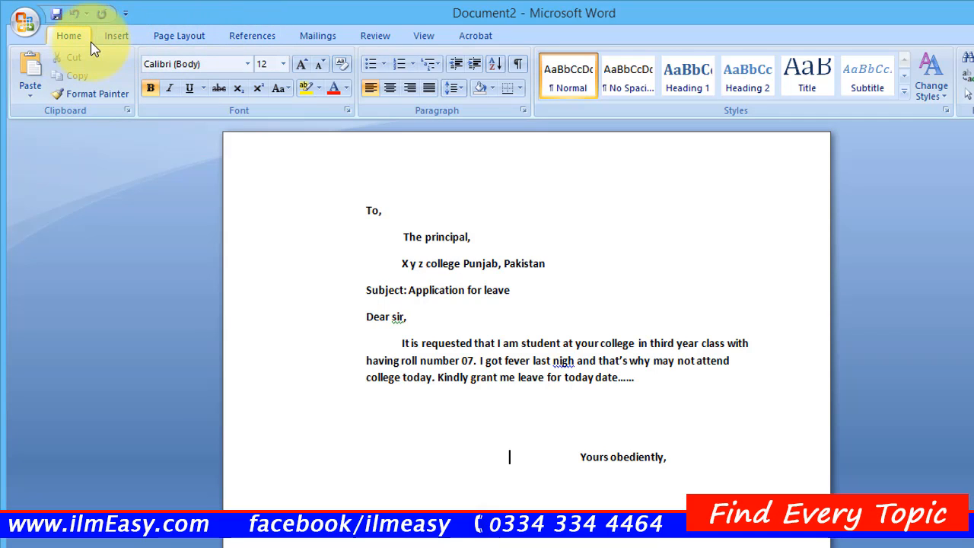
# Step: Save the letter in the Documents folder as a Word document named APPLI_LEAve
pyautogui.click(31, 26)
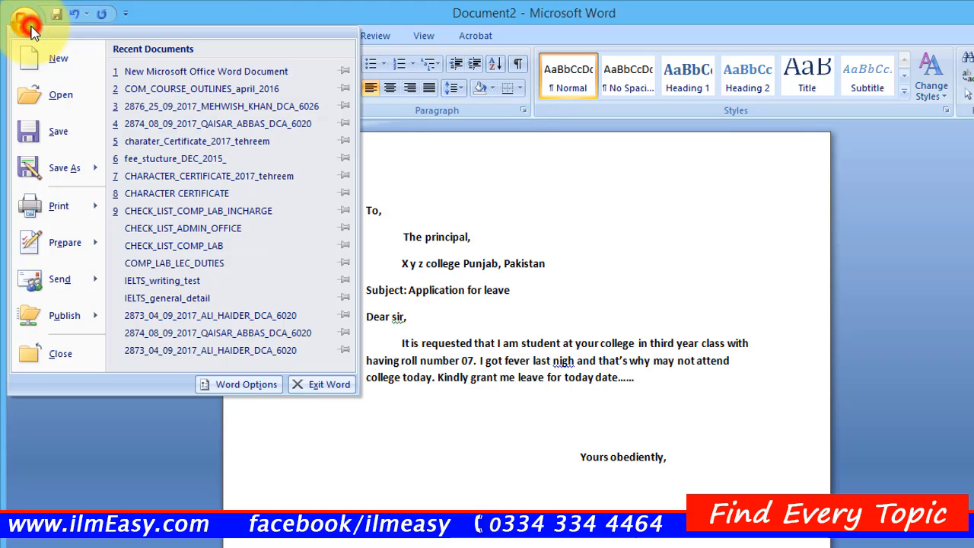
pyautogui.click(50, 134)
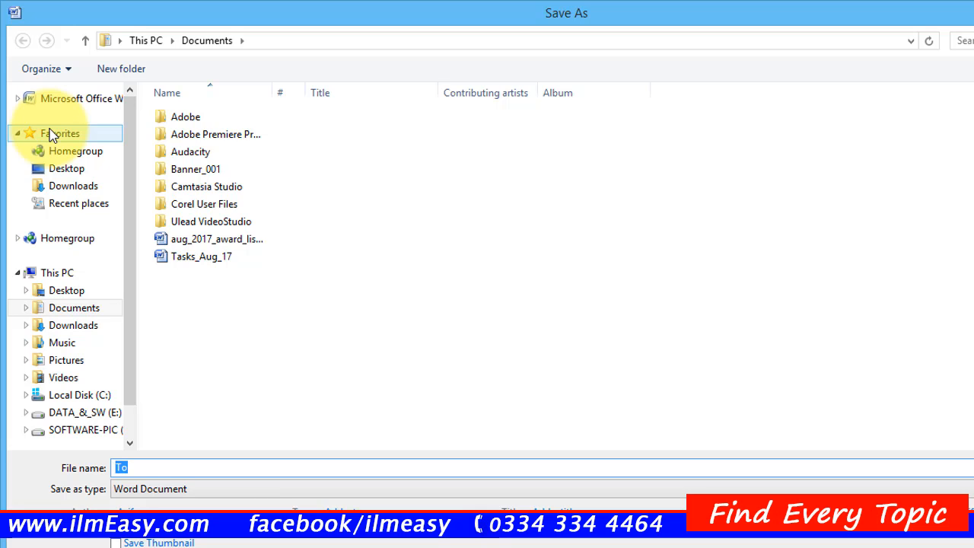
pyautogui.write('A')
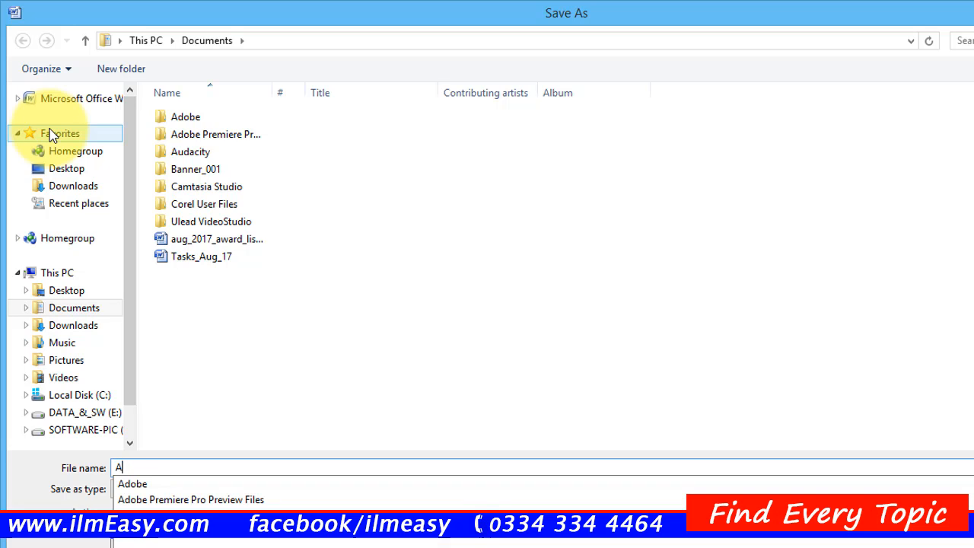
pyautogui.write('PPLI')
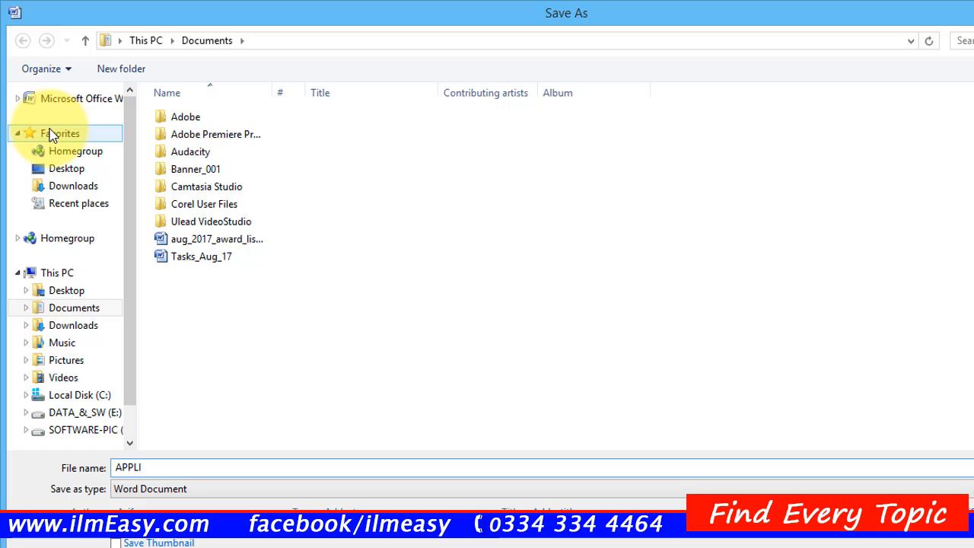
pyautogui.write('_LEAve')
pyautogui.press('Return')
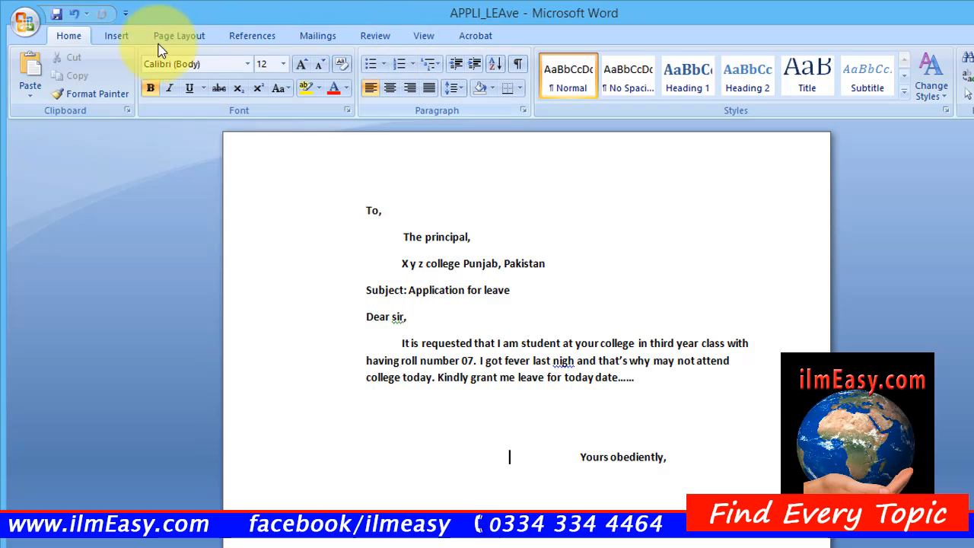
# Step: Save a second copy of the letter in the Documents folder under the name APPLI_LEAve_2
pyautogui.click(32, 30)
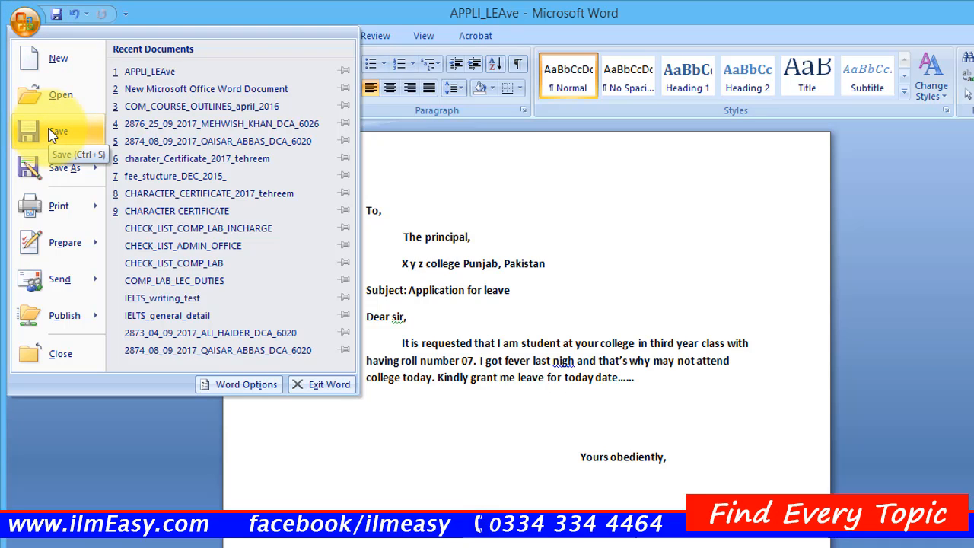
pyautogui.moveTo(51, 153)
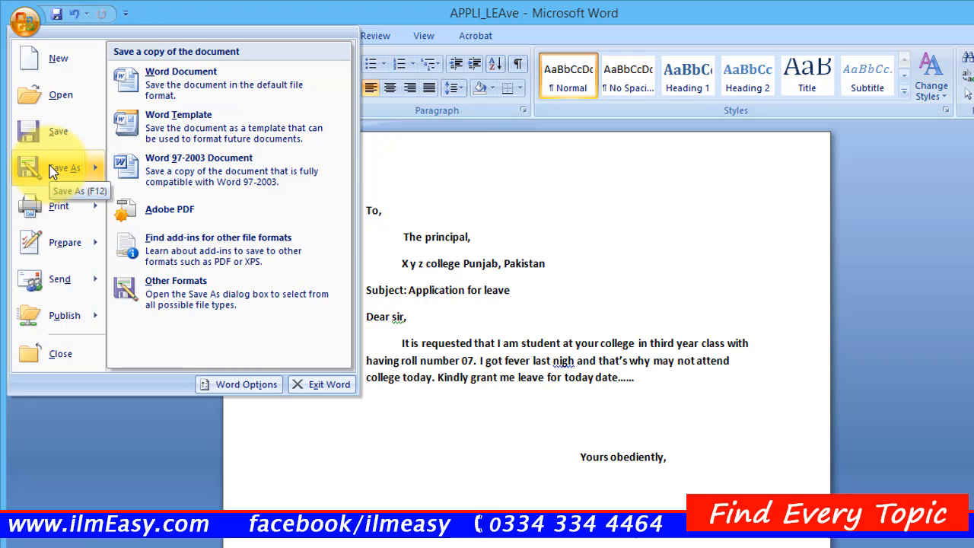
pyautogui.click(52, 170)
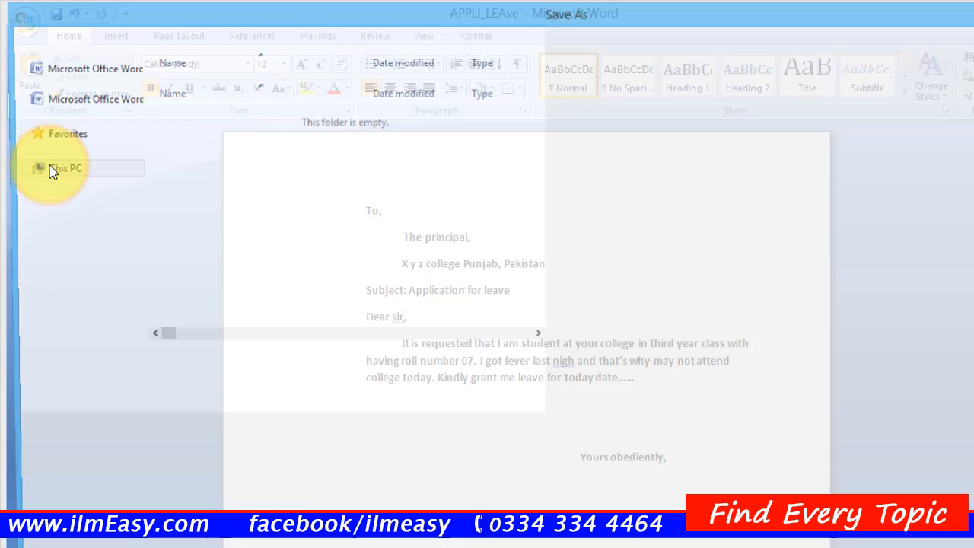
pyautogui.press('Right')
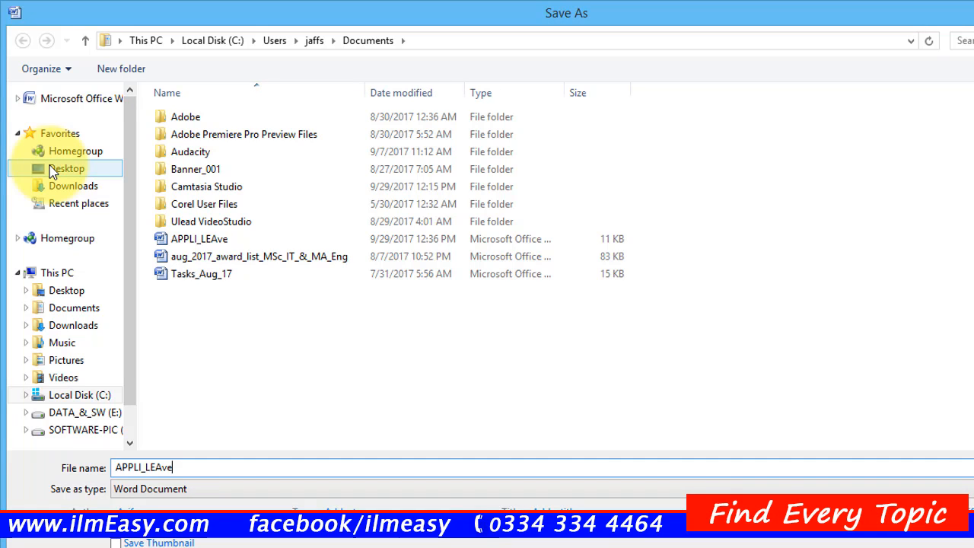
pyautogui.write('_2')
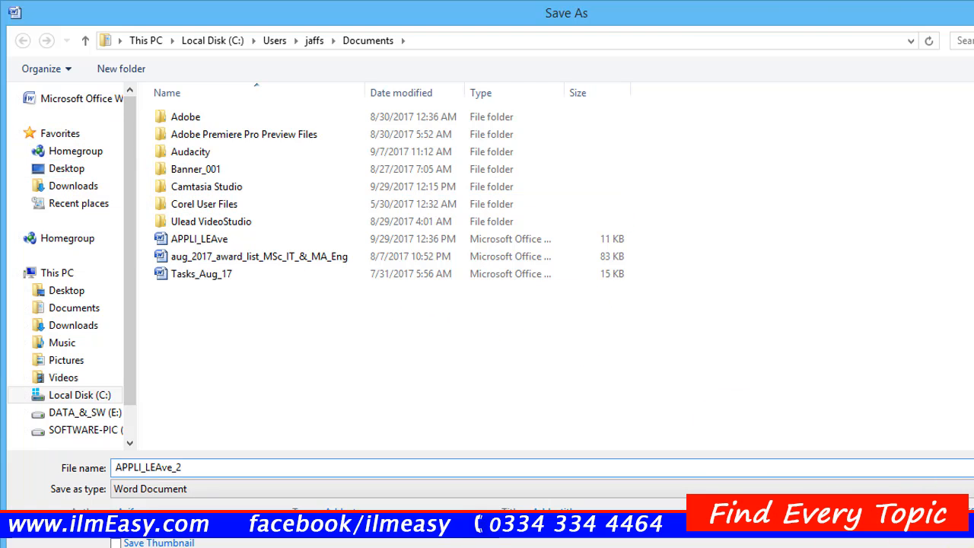
pyautogui.press('Return')
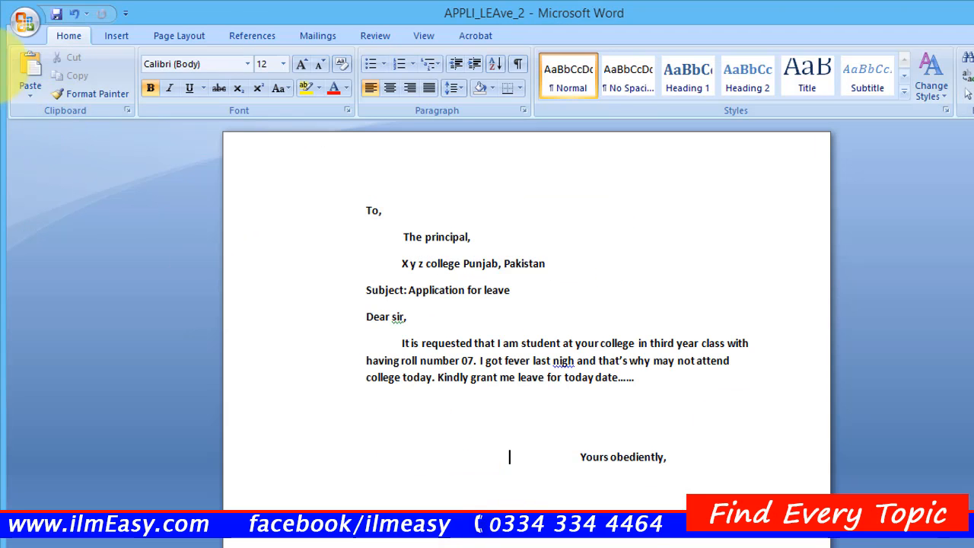
pyautogui.click(28, 22)
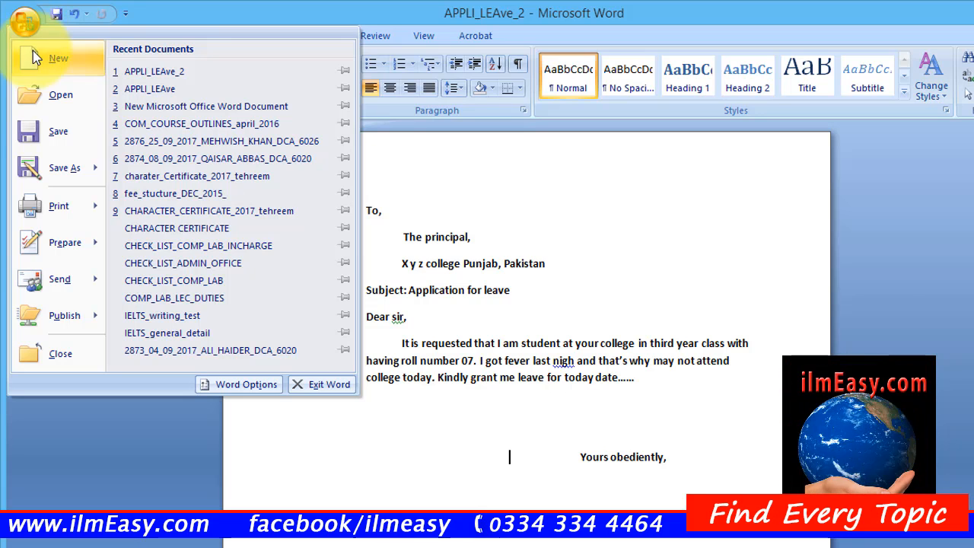
pyautogui.moveTo(62, 169)
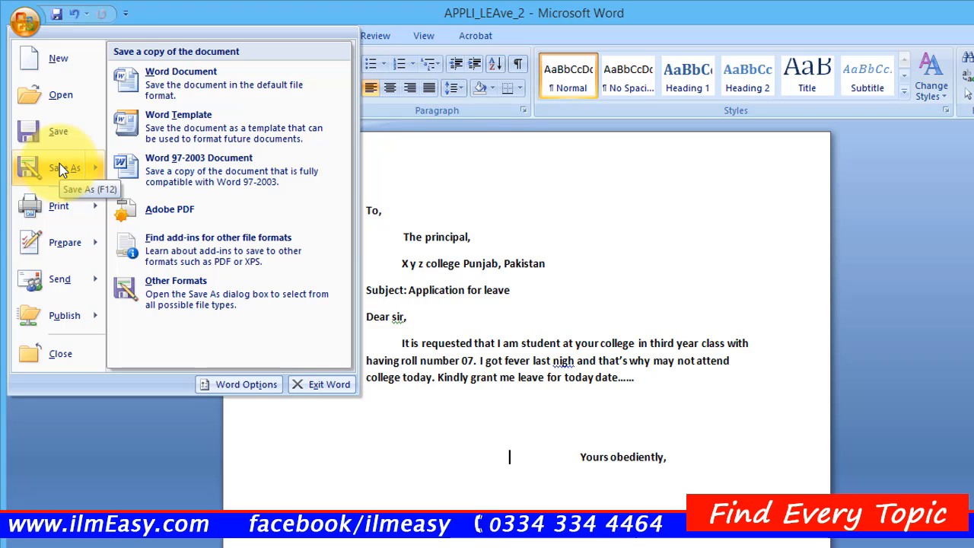
pyautogui.click(63, 167)
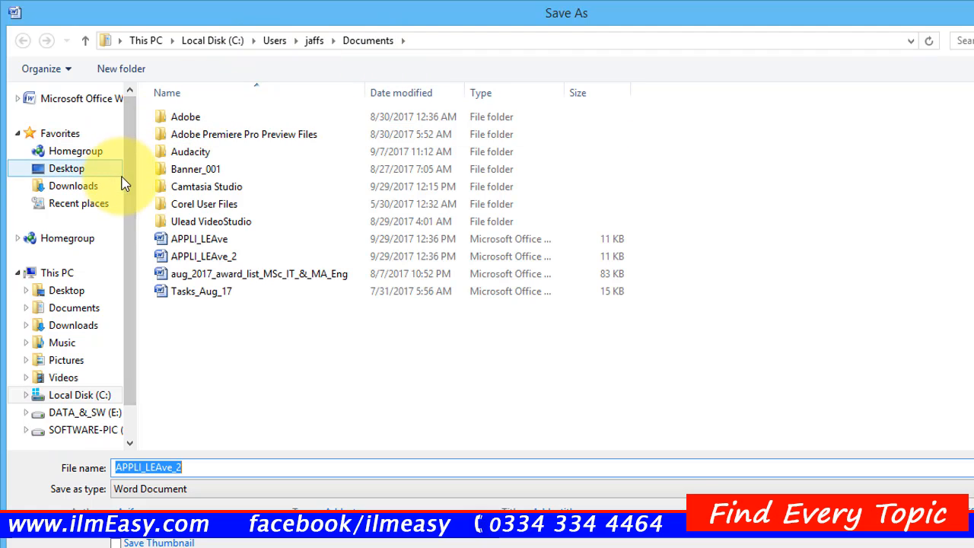
pyautogui.moveTo(125, 189); pyautogui.dragTo(121, 230)
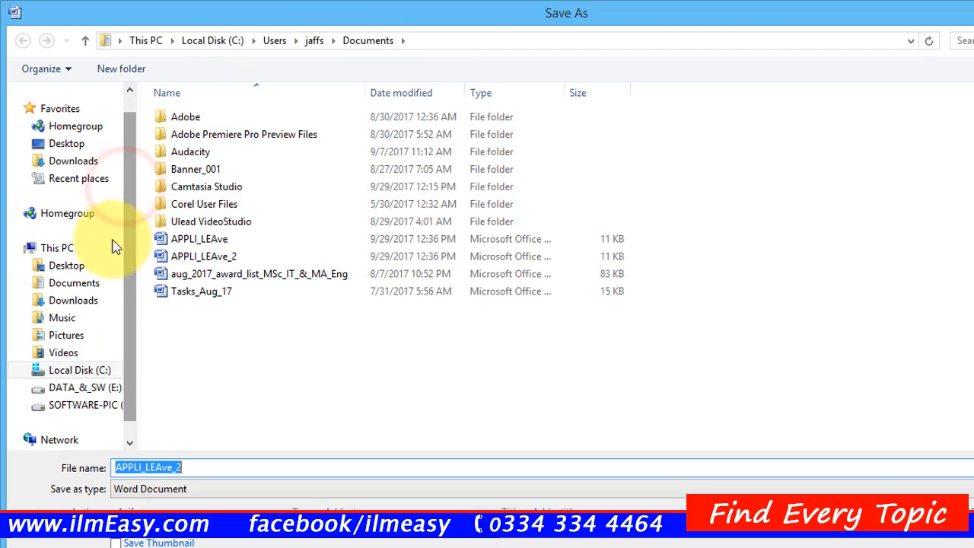
pyautogui.click(83, 391)
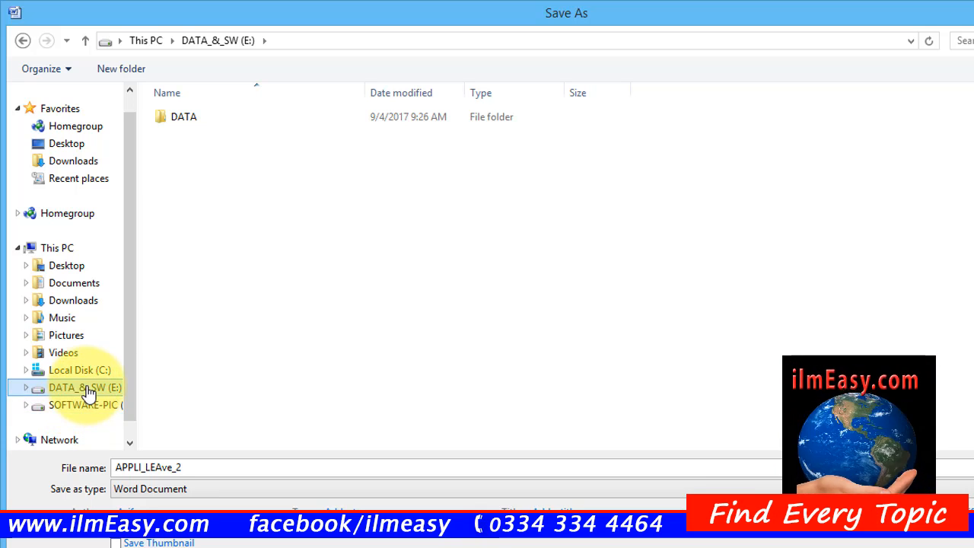
pyautogui.click(85, 385)
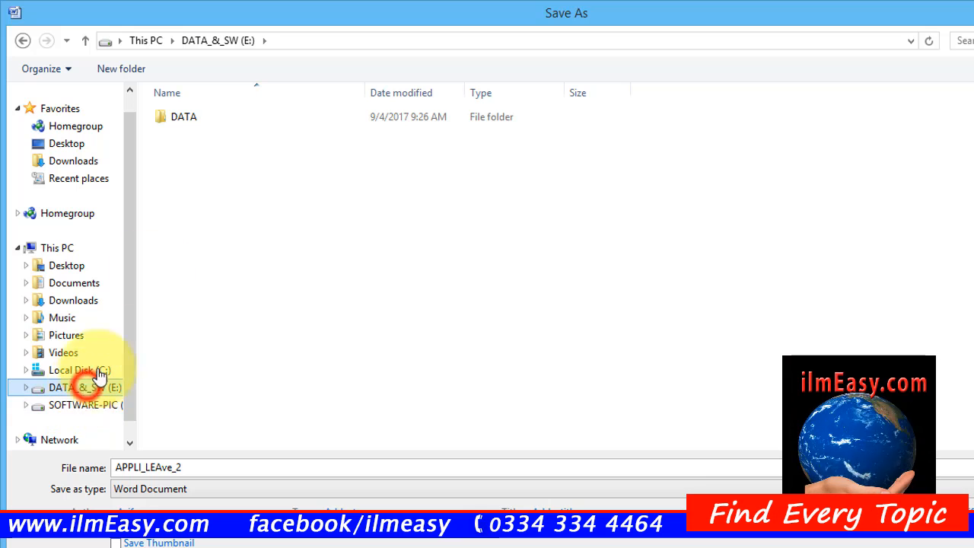
pyautogui.click(232, 124)
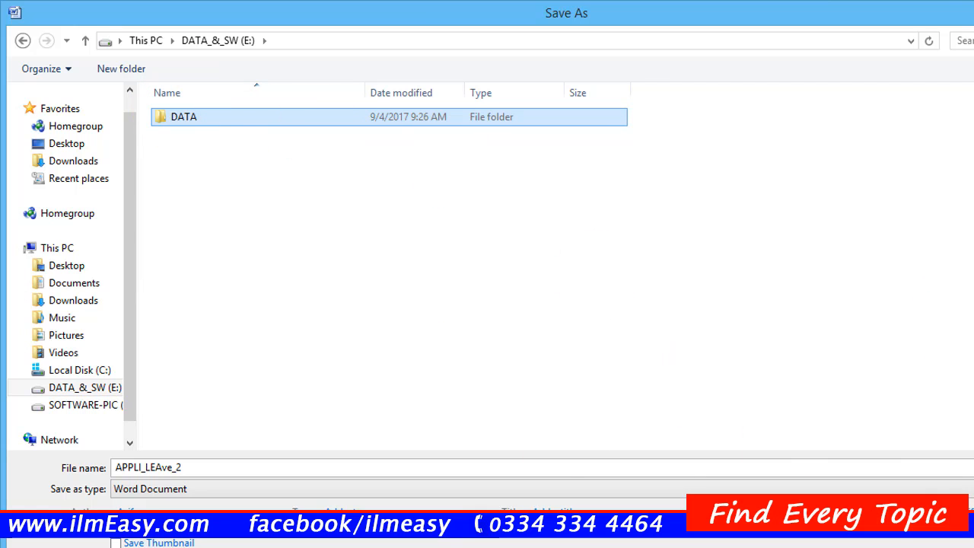
pyautogui.press('Escape')
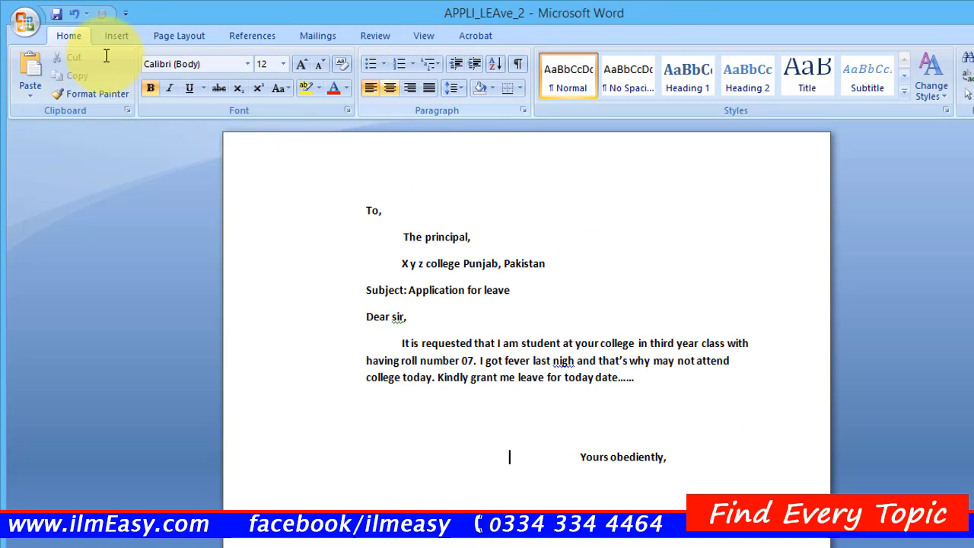
# Step: Open the letter's print preview and magnify it to 200%, then return the zoom to 100%
pyautogui.click(20, 19)
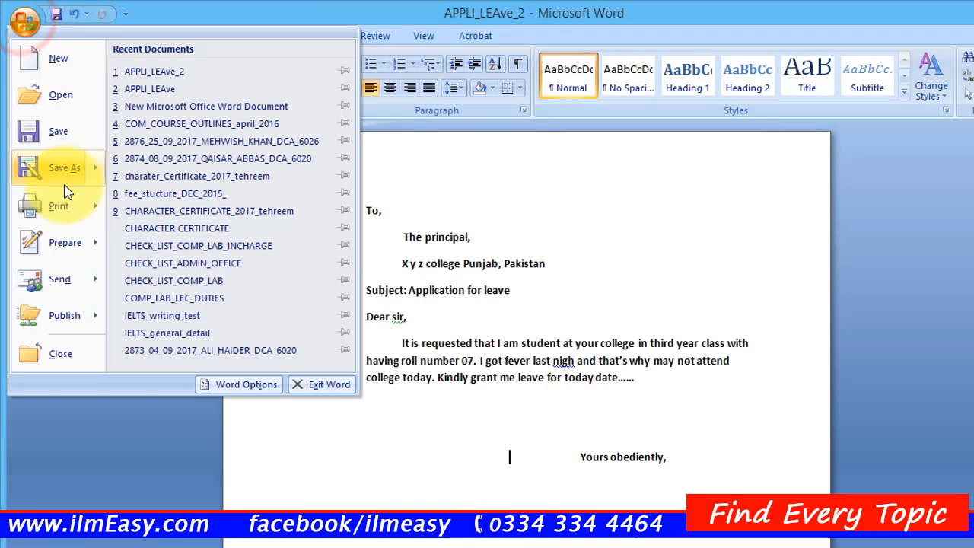
pyautogui.moveTo(76, 217)
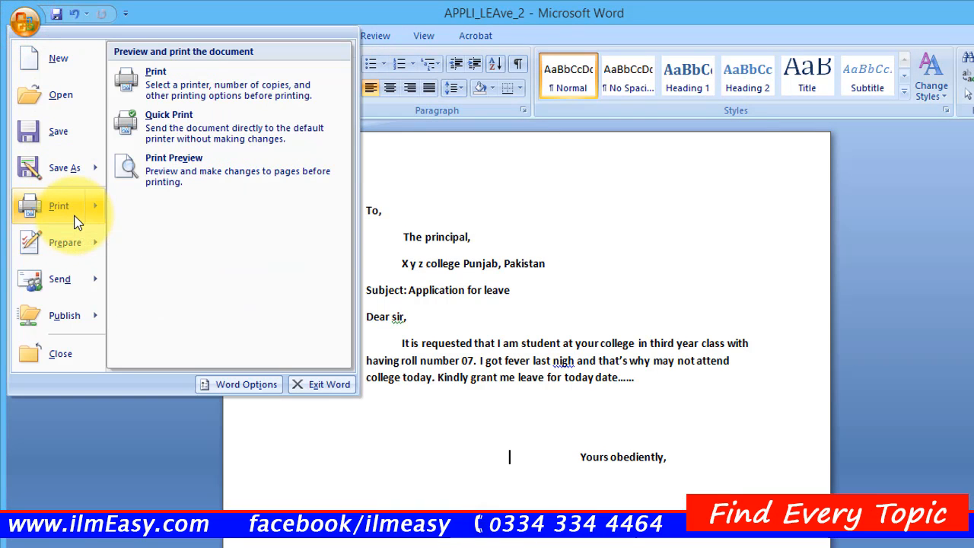
pyautogui.click(295, 175)
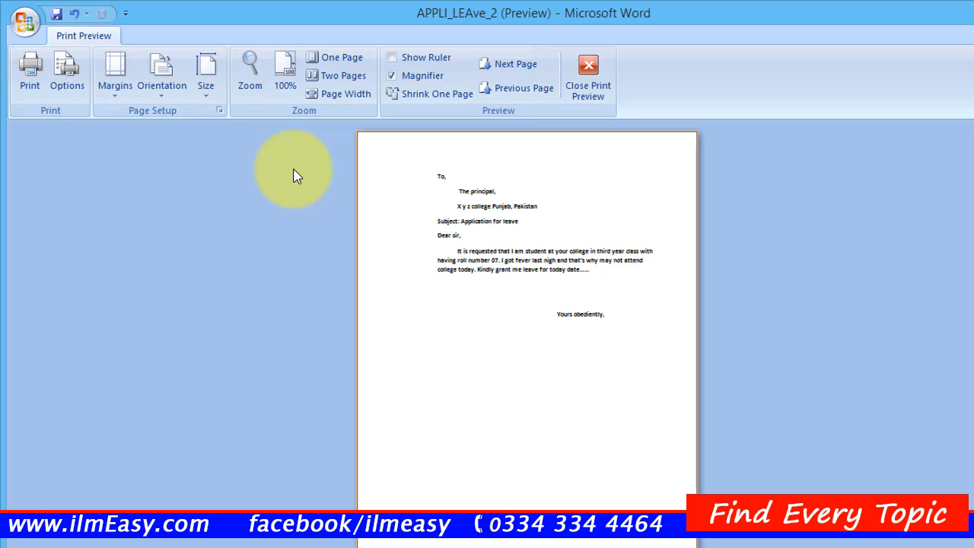
pyautogui.click(252, 70)
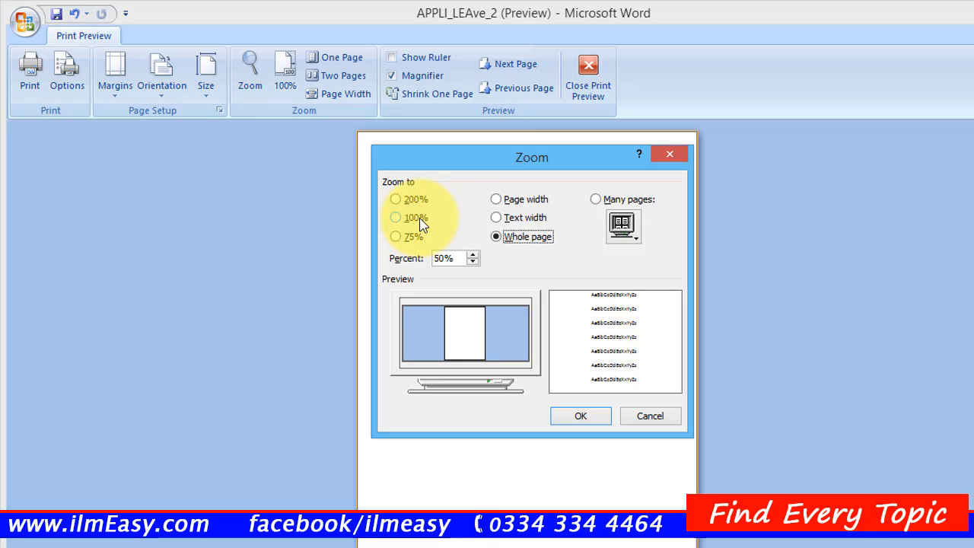
pyautogui.click(421, 220)
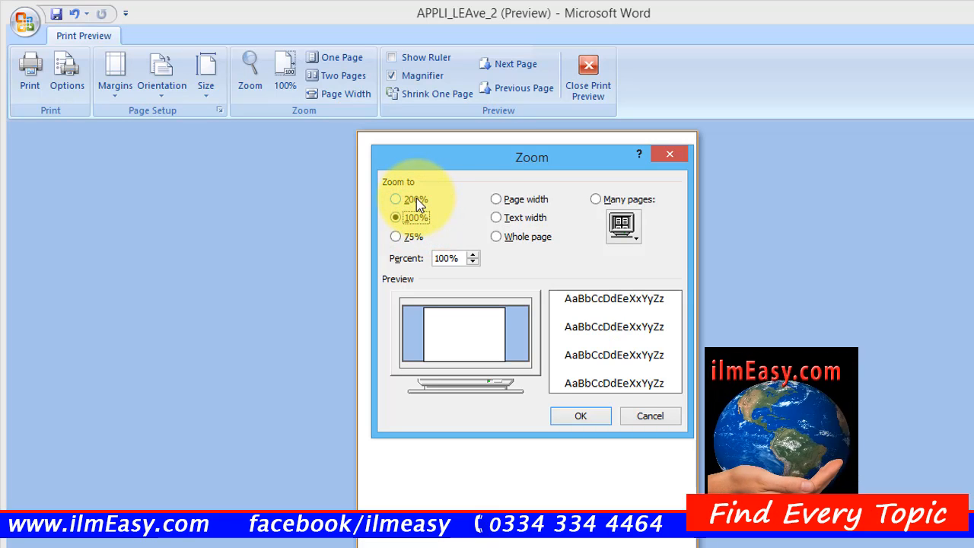
pyautogui.click(416, 201)
pyautogui.click(572, 415)
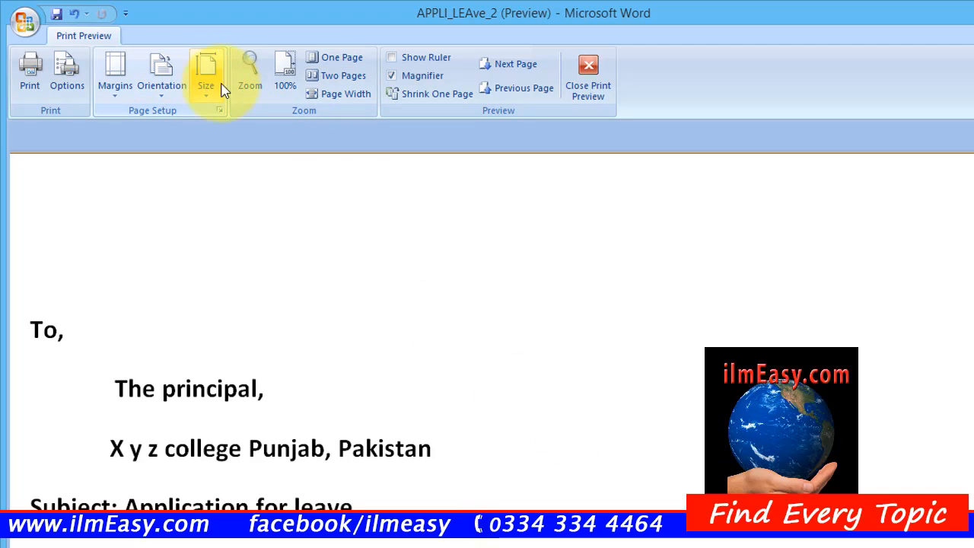
pyautogui.click(281, 88)
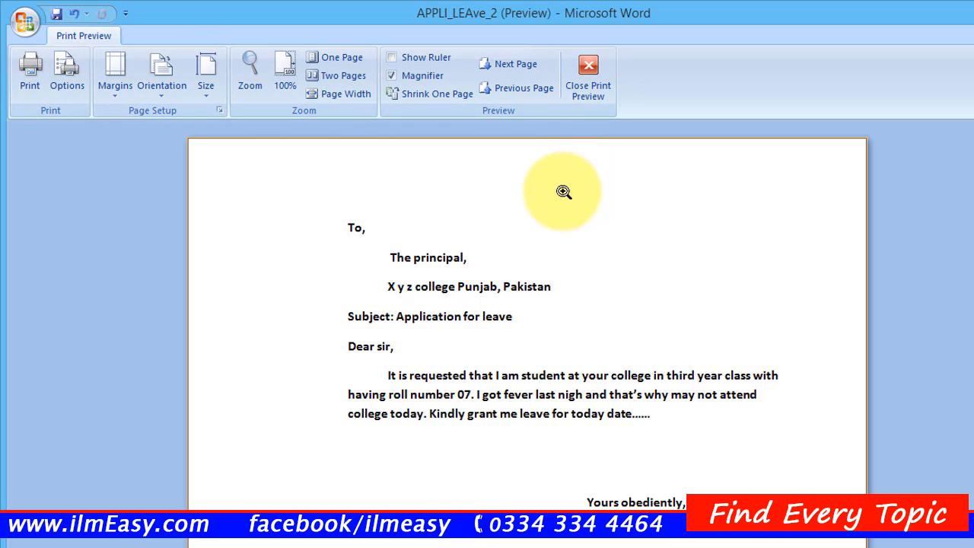
# Step: Print three copies of the current page on the HP LaserJet 2200 Series PCL 5 and close the print preview
pyautogui.click(31, 88)
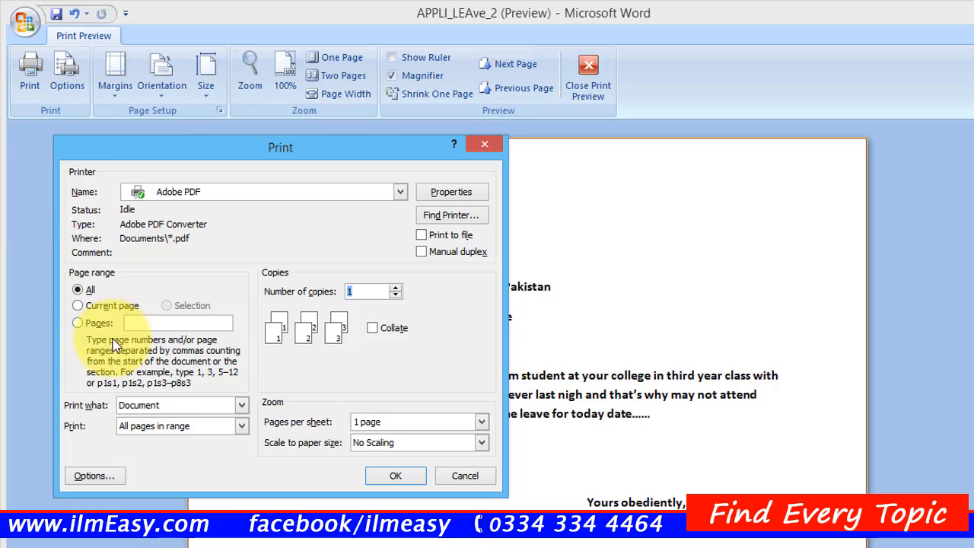
pyautogui.click(107, 306)
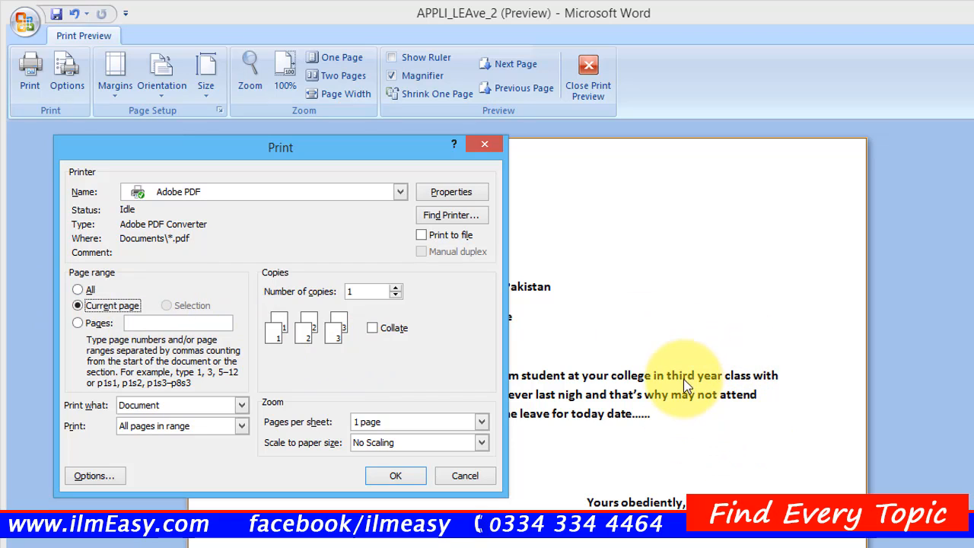
pyautogui.click(396, 293)
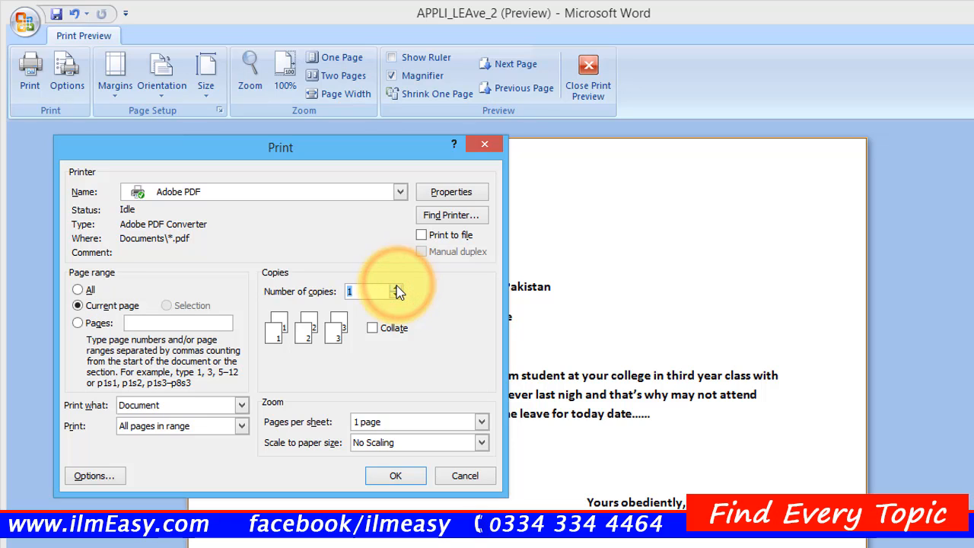
pyautogui.click(397, 289)
pyautogui.click(396, 289)
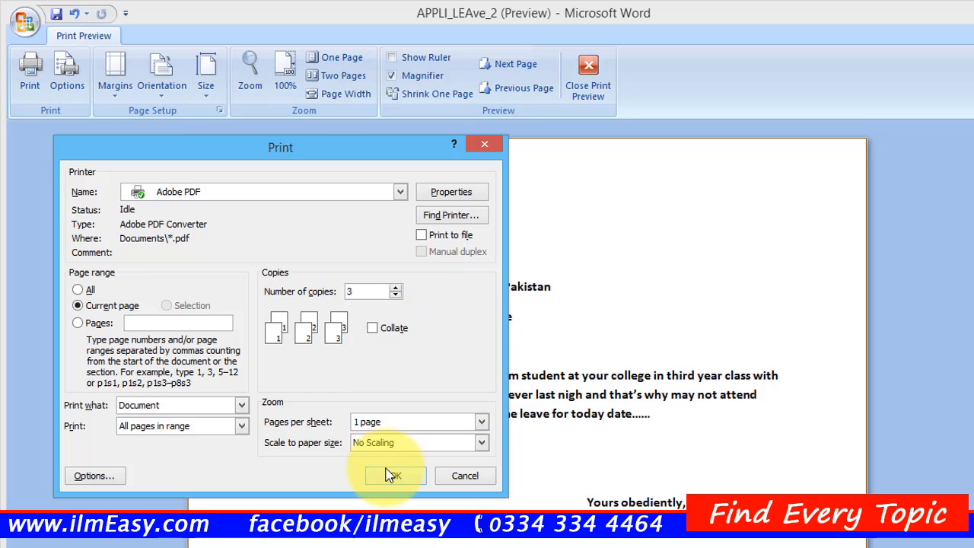
pyautogui.click(400, 193)
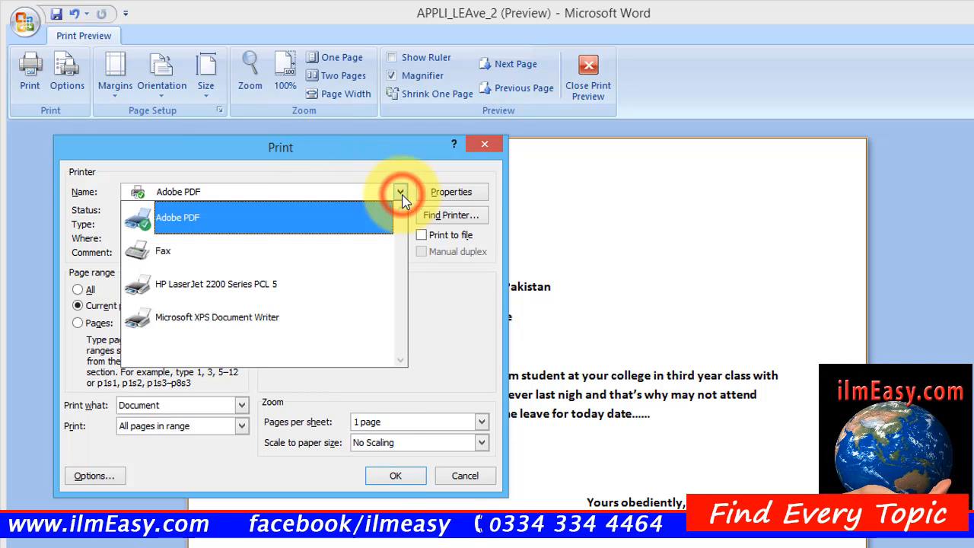
pyautogui.click(326, 281)
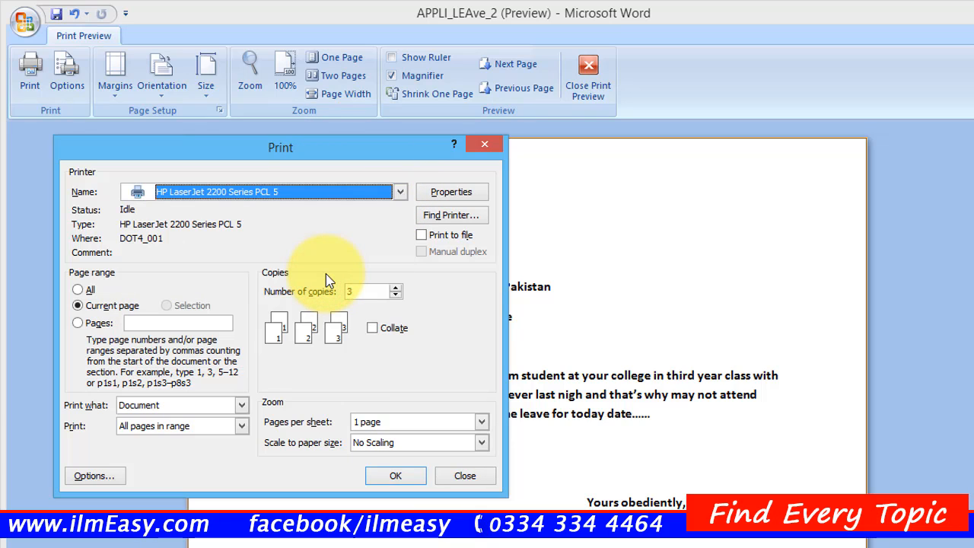
pyautogui.click(333, 196)
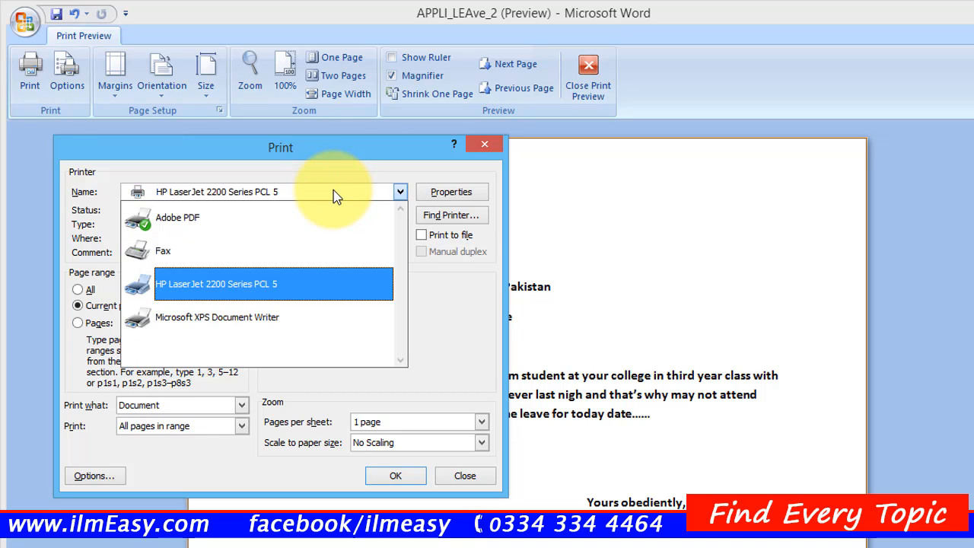
pyautogui.click(335, 195)
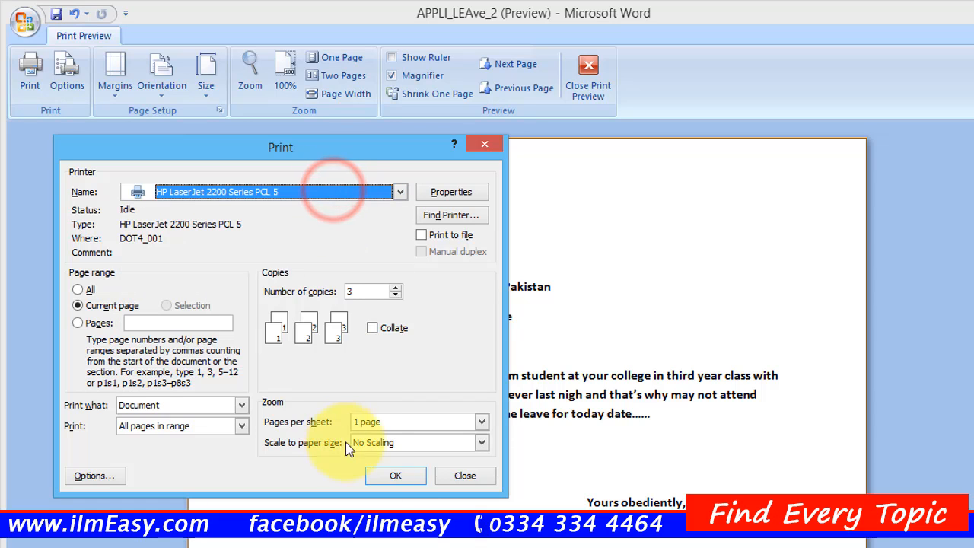
pyautogui.click(397, 478)
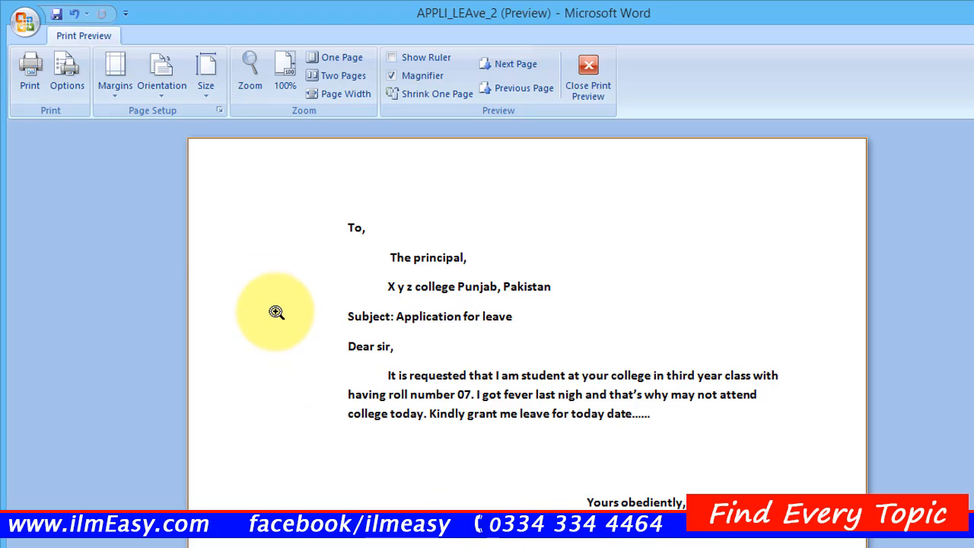
pyautogui.click(596, 86)
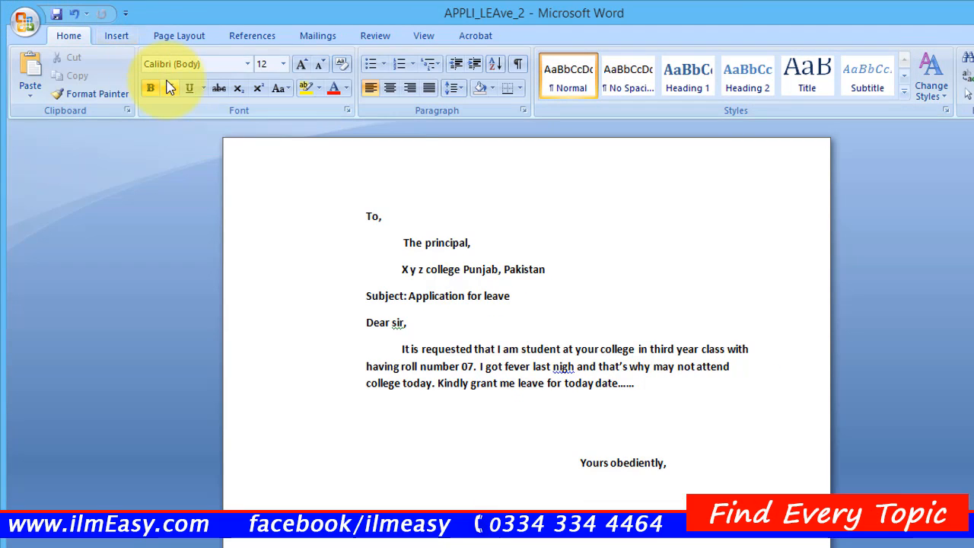
pyautogui.click(116, 36)
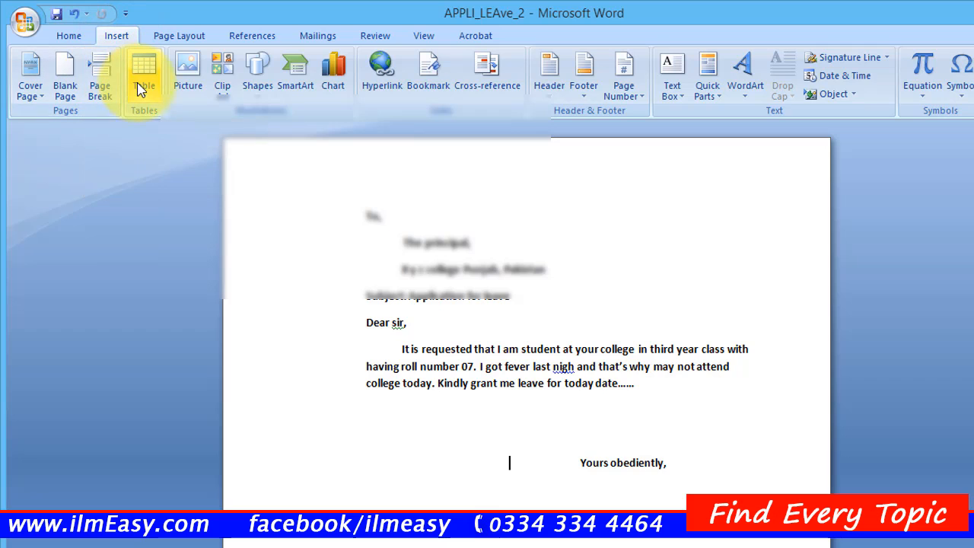
pyautogui.click(182, 89)
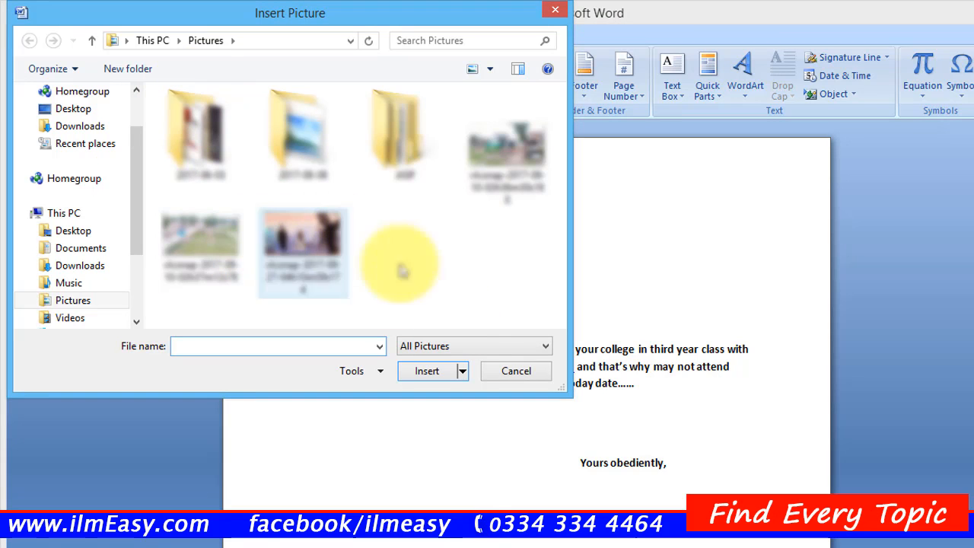
pyautogui.click(520, 383)
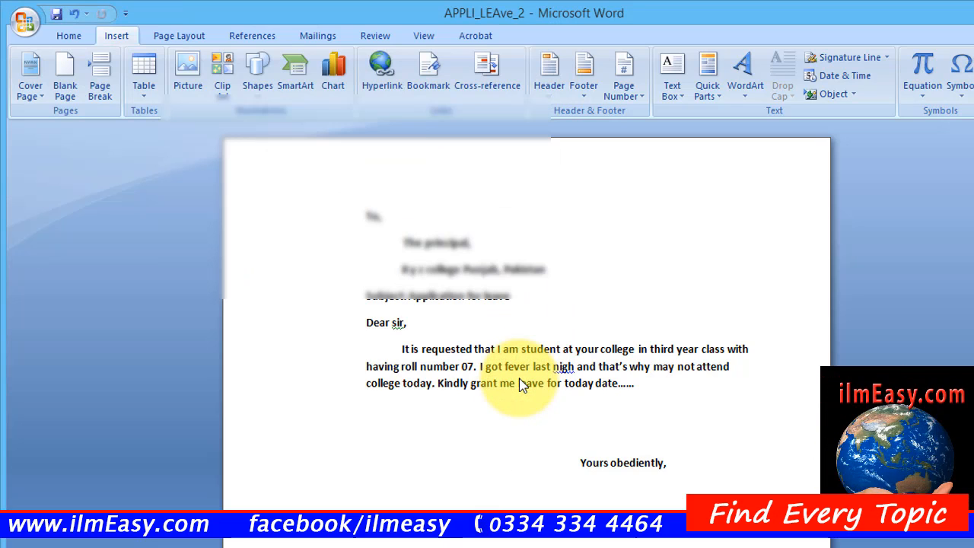
# Step: Try to insert the picture 20170720_191919.jpg from the 2017-08-08 folder in Pictures into the letter
pyautogui.click(120, 36)
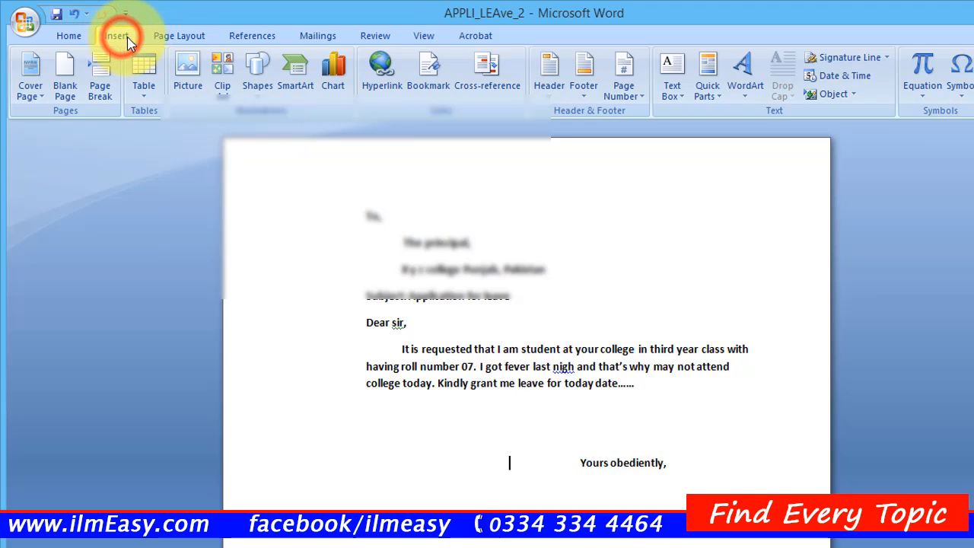
pyautogui.click(189, 79)
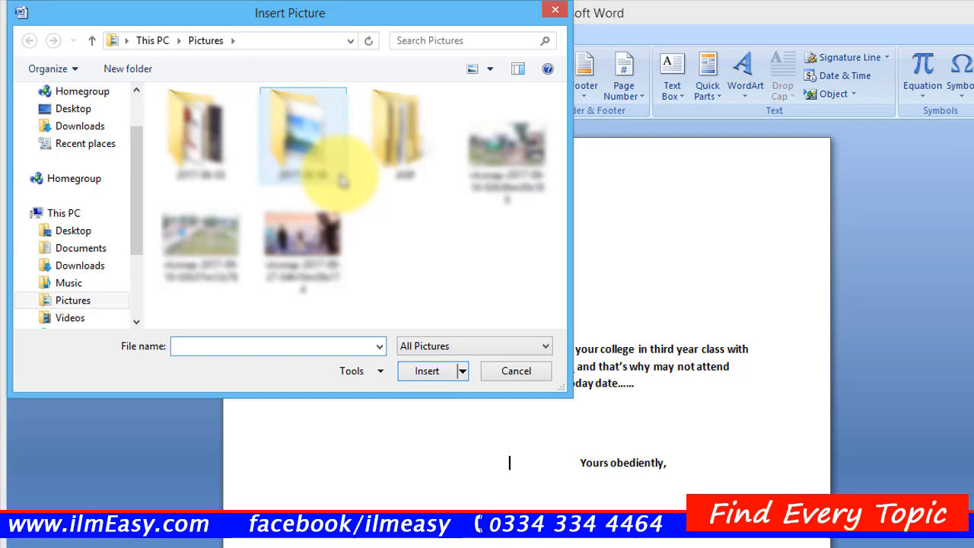
pyautogui.click(229, 168)
pyautogui.doubleClick(228, 167)
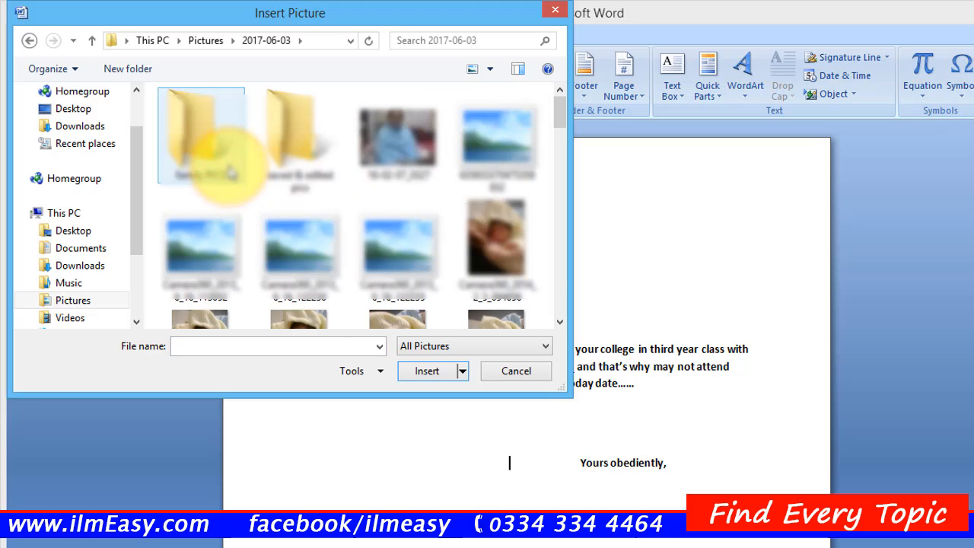
pyautogui.click(30, 41)
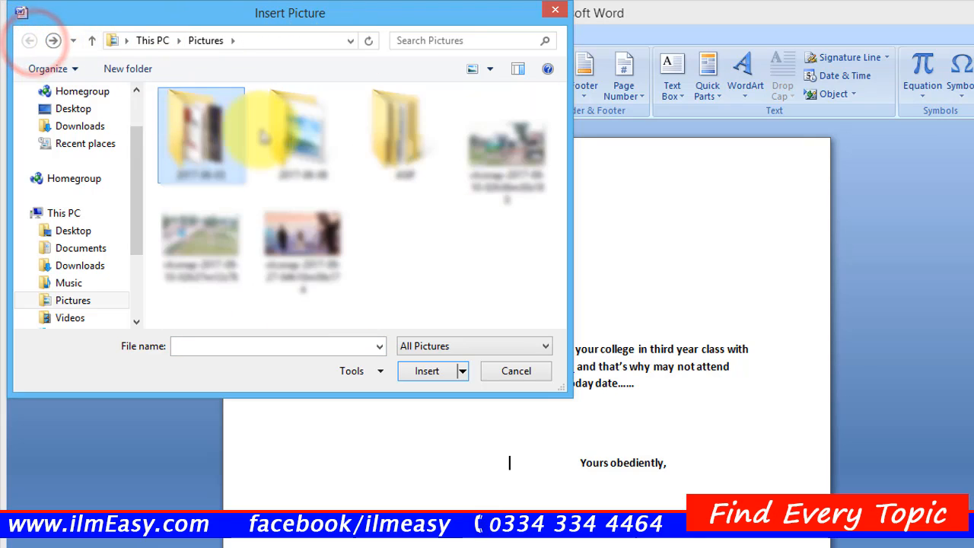
pyautogui.click(402, 156)
pyautogui.doubleClick(313, 152)
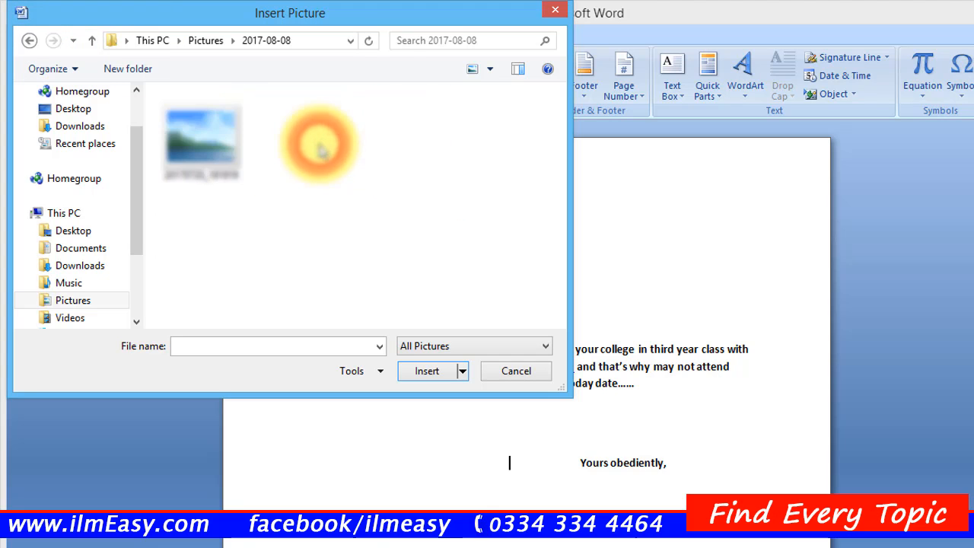
pyautogui.doubleClick(195, 144)
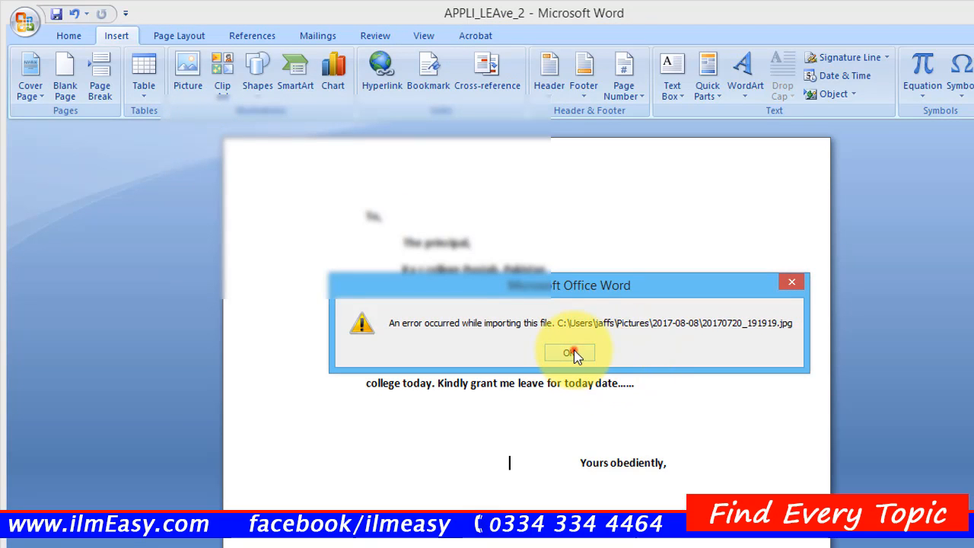
pyautogui.click(570, 353)
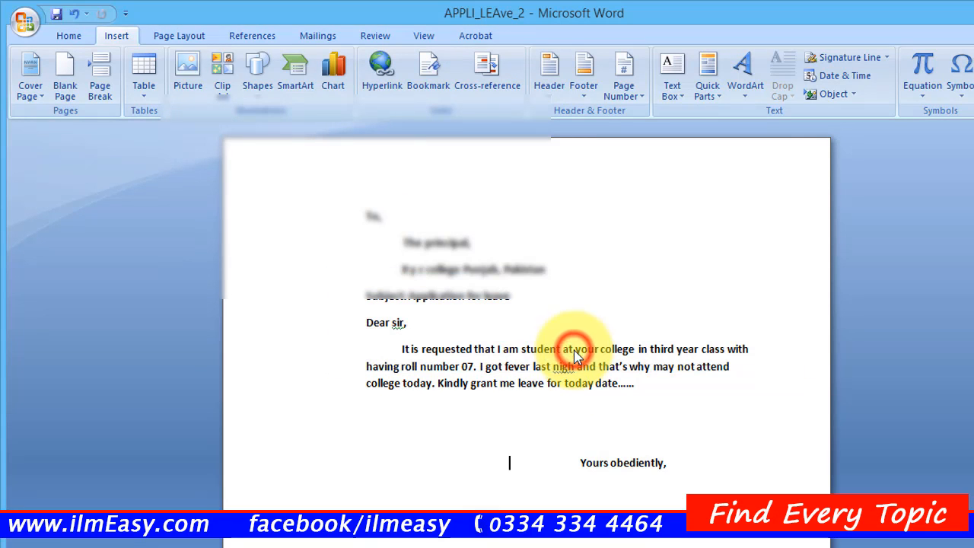
# Step: Insert the landscape group photo from the main Pictures folder into the letter above "Yours obediently,"
pyautogui.click(190, 72)
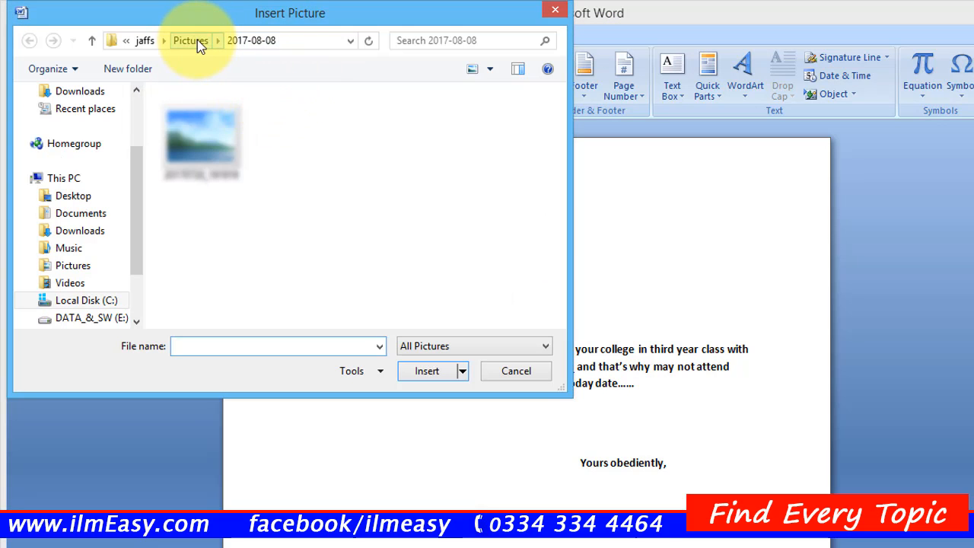
pyautogui.click(197, 40)
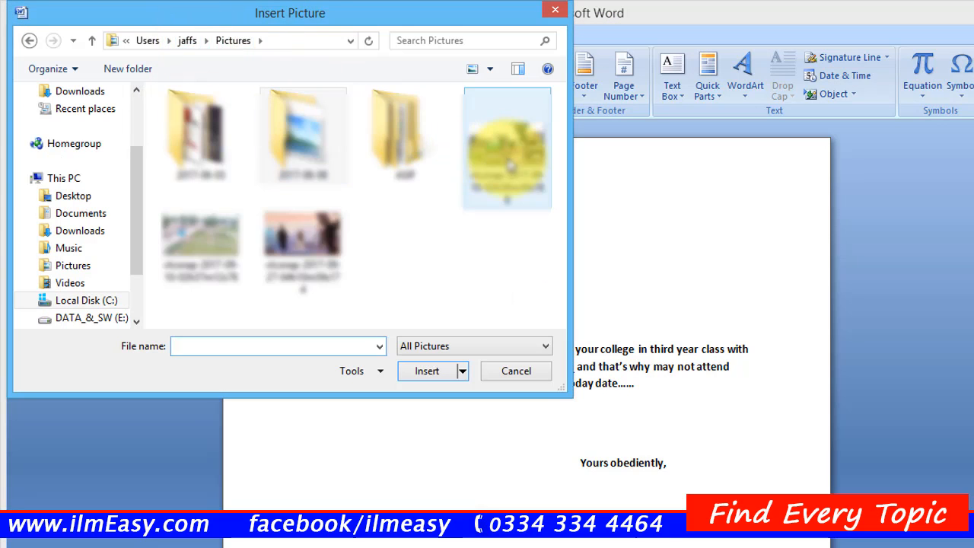
pyautogui.doubleClick(299, 243)
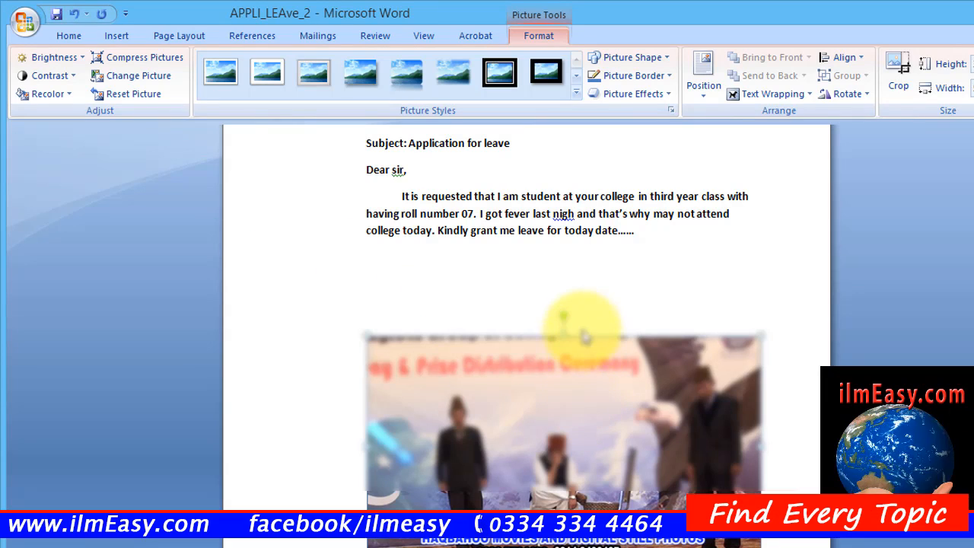
# Step: Reduce the inserted picture's height by lowering its upper edge and apply the black double-frame picture style
pyautogui.moveTo(566, 334); pyautogui.dragTo(559, 280)
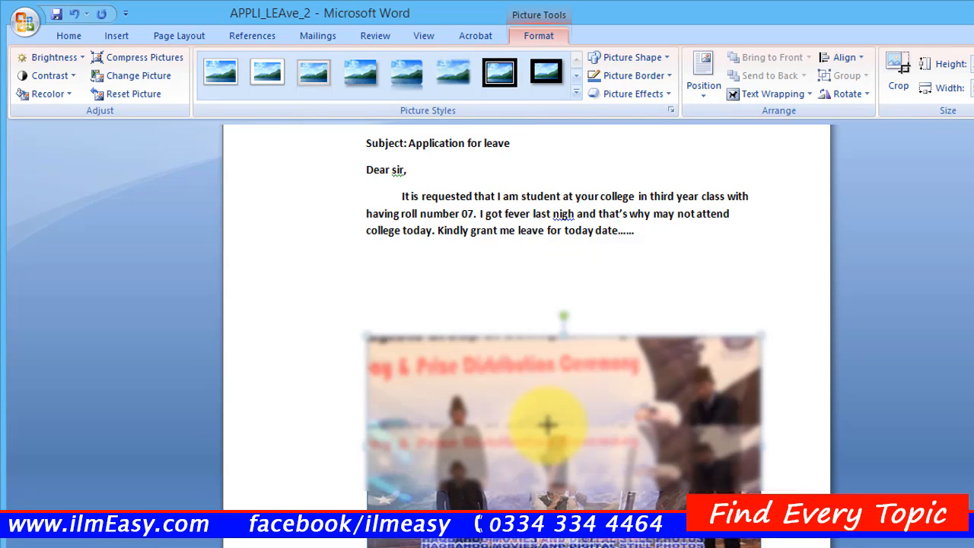
pyautogui.moveTo(548, 425); pyautogui.dragTo(548, 425)
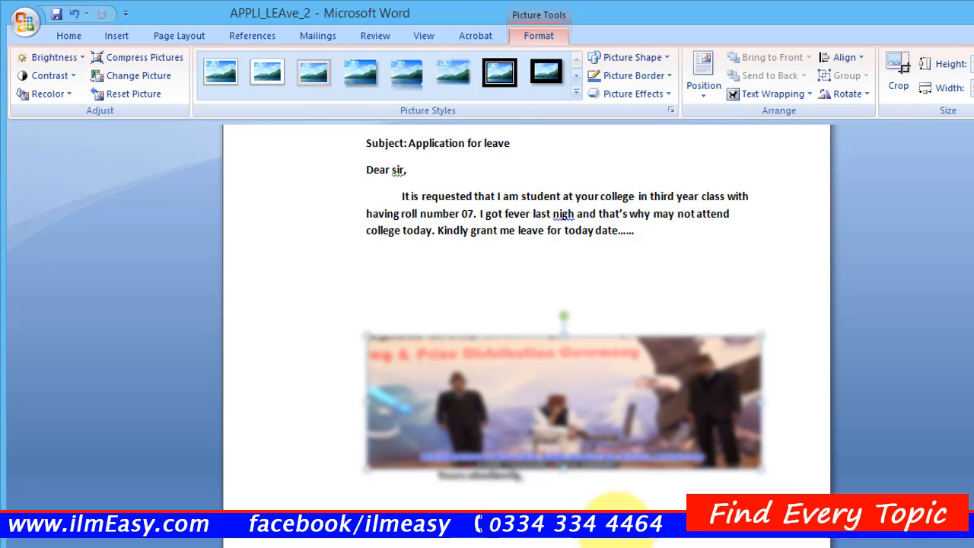
pyautogui.click(558, 420)
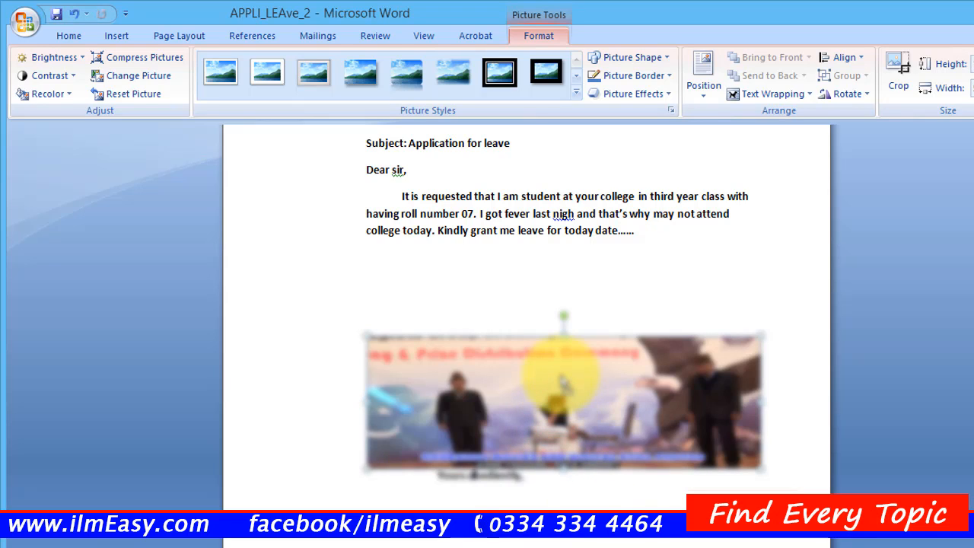
pyautogui.click(565, 329)
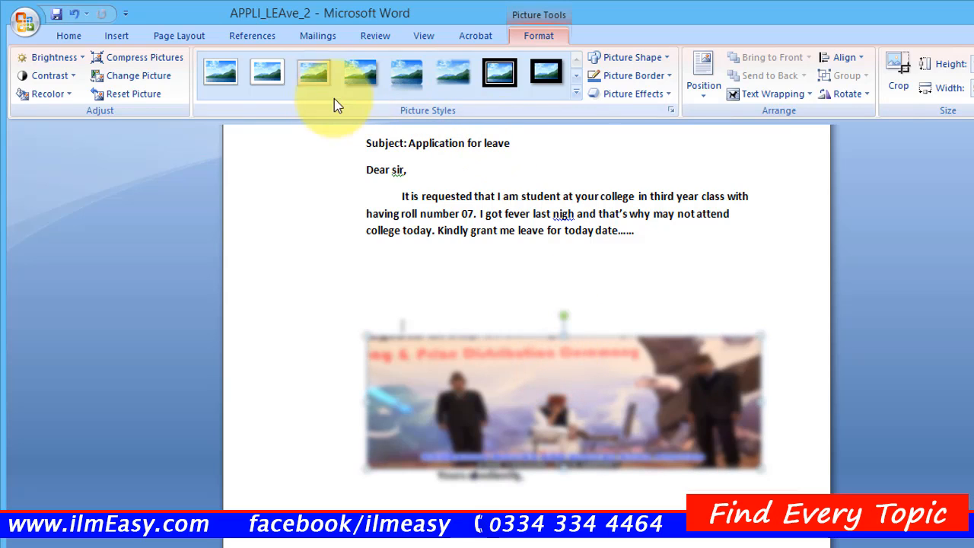
pyautogui.click(490, 76)
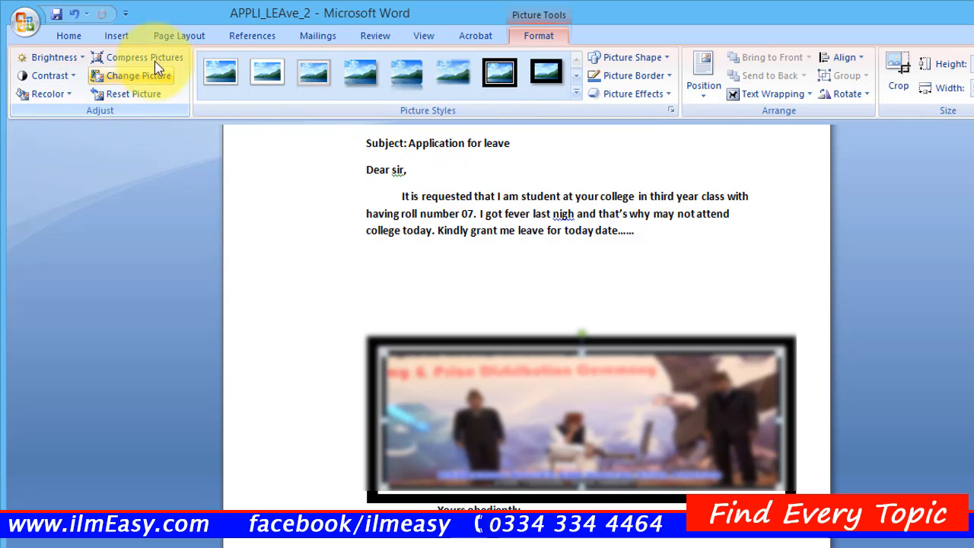
# Step: Lay out the letter's text in three columns
pyautogui.click(123, 36)
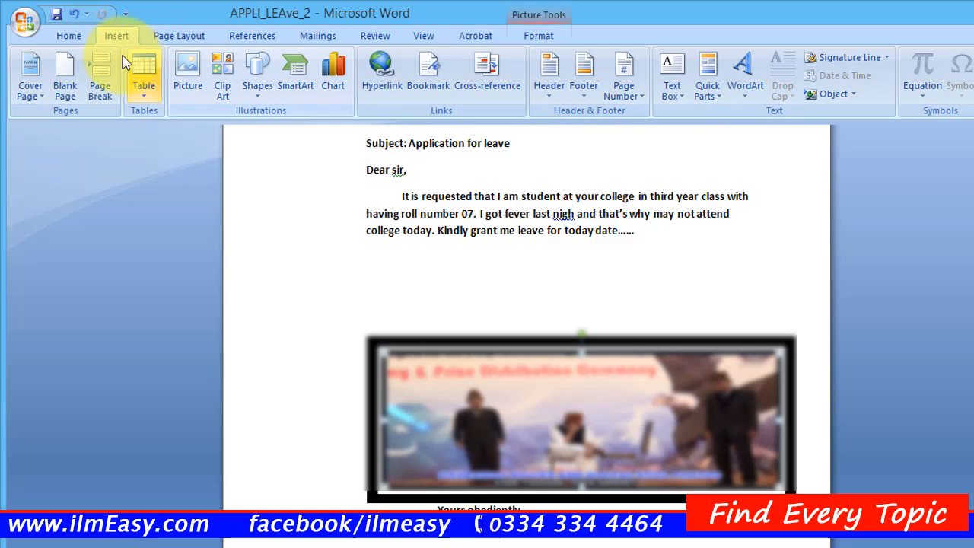
pyautogui.click(167, 40)
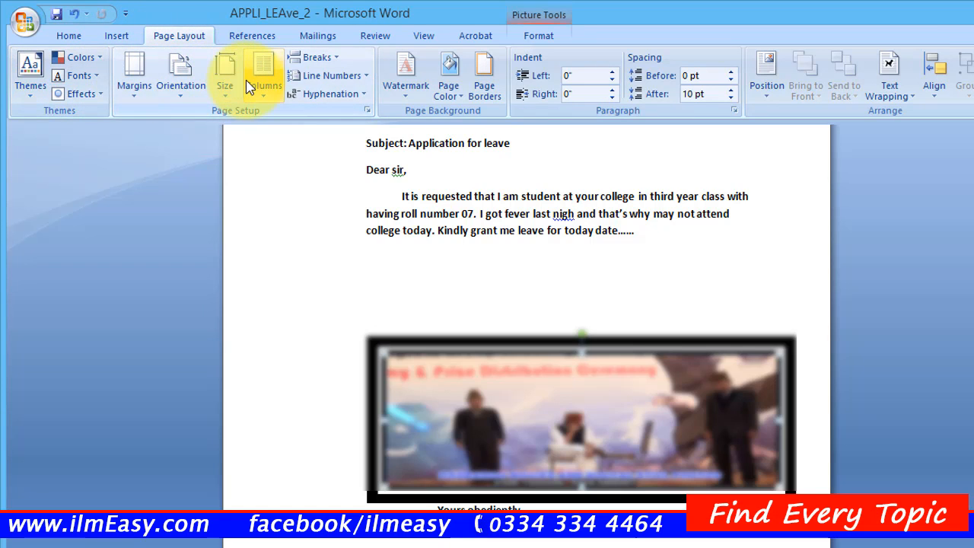
pyautogui.click(596, 214)
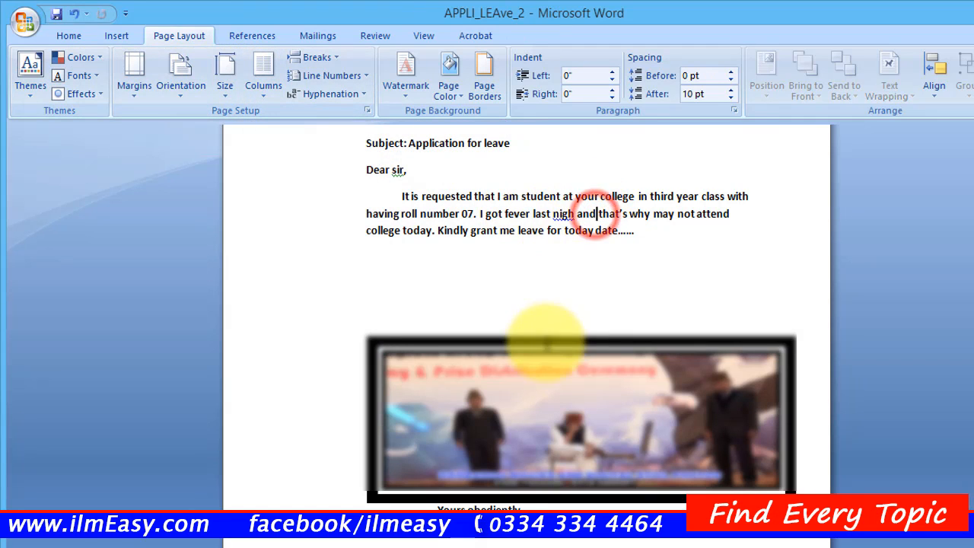
pyautogui.click(514, 207)
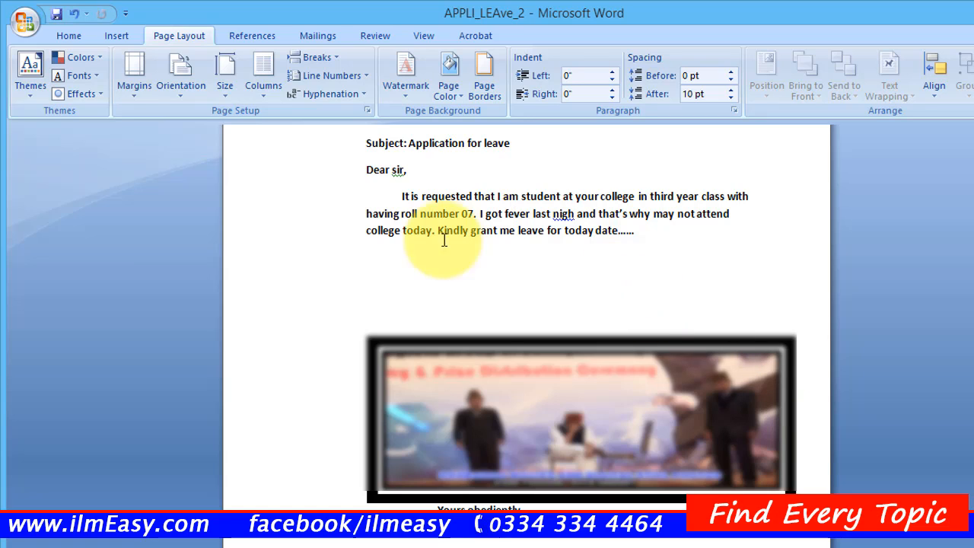
pyautogui.click(261, 78)
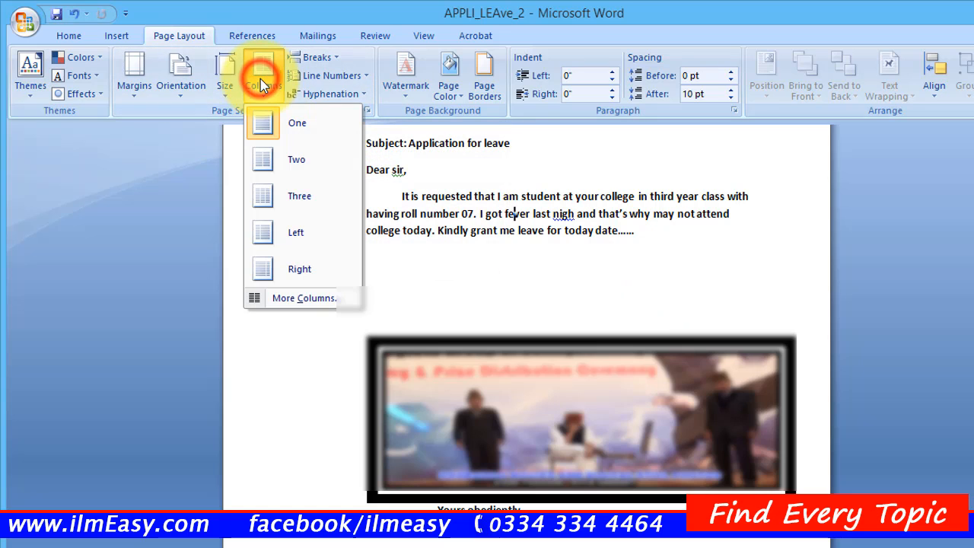
pyautogui.click(289, 190)
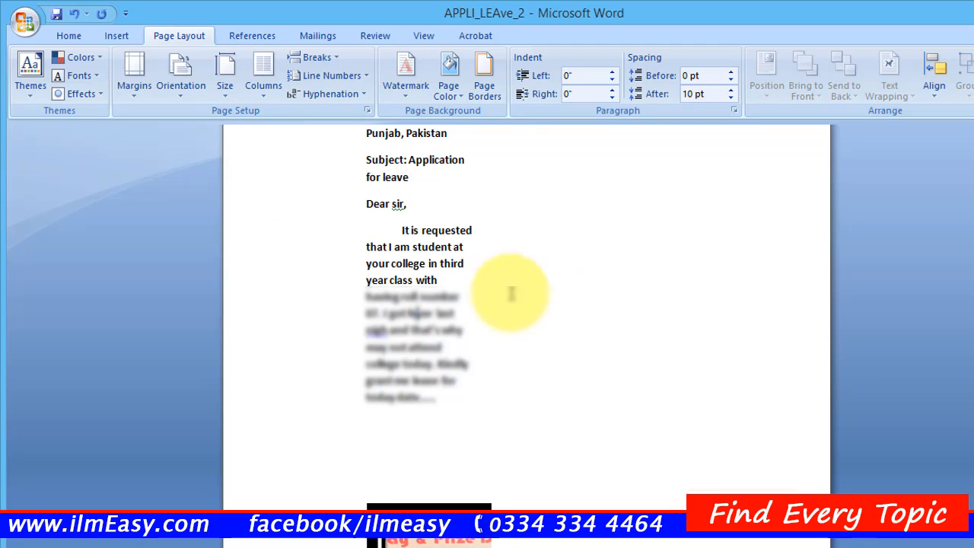
# Step: Add the filler text "jhjkh\" after "today date……" and, with blank lines between, "Bhbnmb," below "Yours obediently," in the second column
pyautogui.click(447, 400)
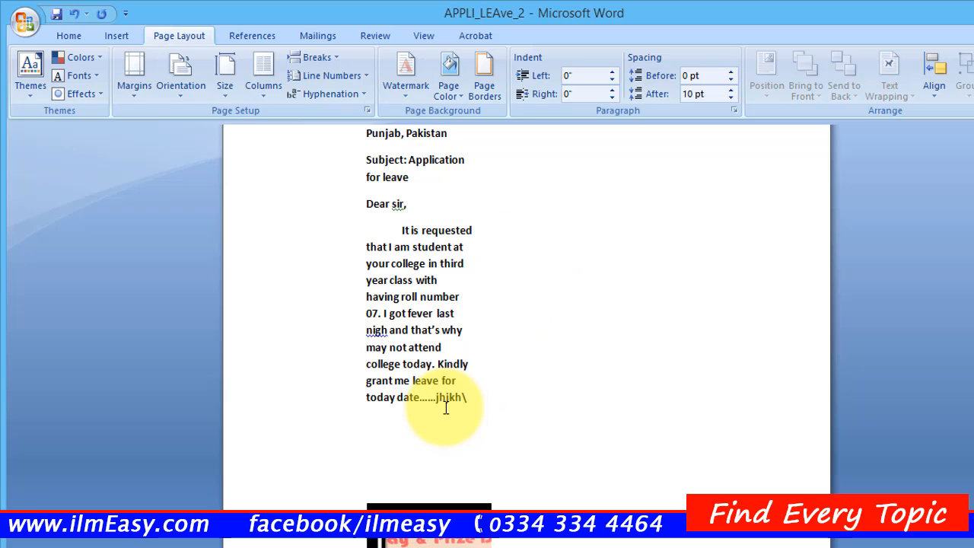
pyautogui.press('Return')
pyautogui.press('Return')
pyautogui.press('Return')
pyautogui.press('Return')
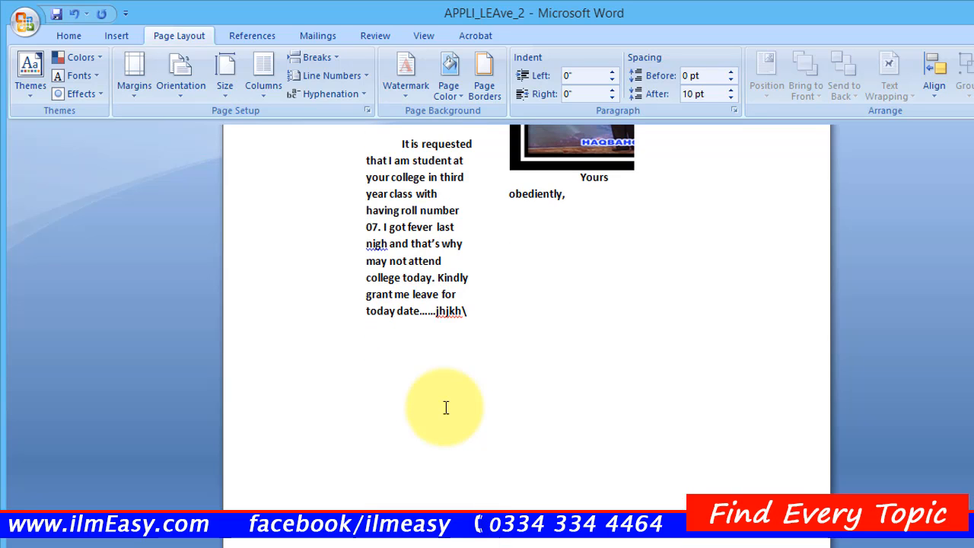
pyautogui.write('bhbnmb')
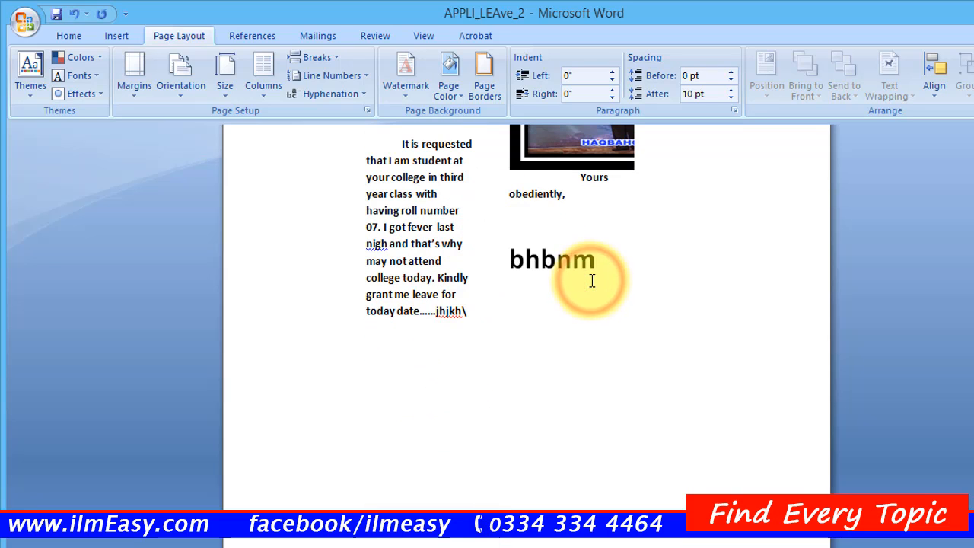
pyautogui.press('Return')
pyautogui.write(',')
pyautogui.scroll(3, 592, 281)
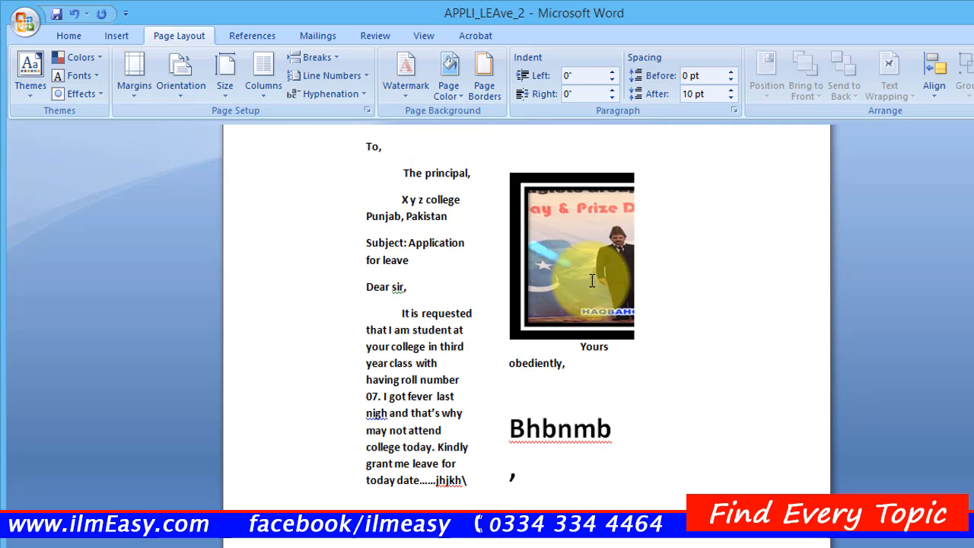
# Step: Continue into the third column with spaced filler lines such as "Hjhkjhjk", "Jkhk\hjhjk\\jkhk\" and "Jhk\\gh\"
pyautogui.press('Return')
pyautogui.press('Return')
pyautogui.write('jkhk\\hjhj')
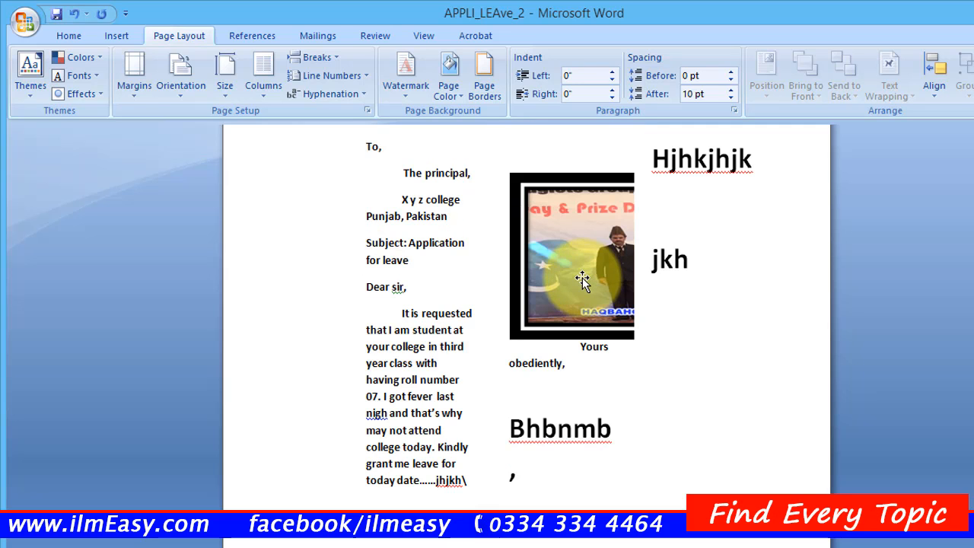
pyautogui.write('k\\jkhk\\')
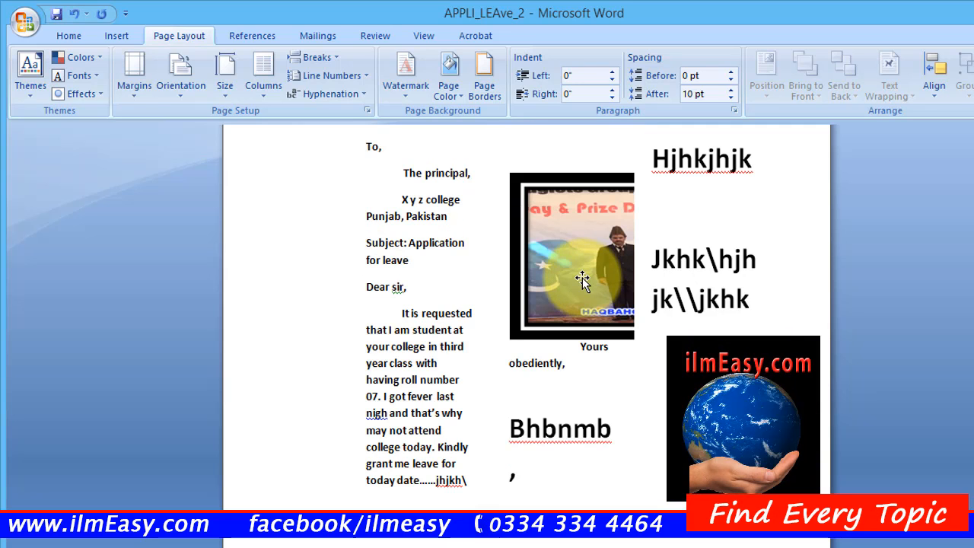
pyautogui.press('Return')
pyautogui.press('Return')
pyautogui.write('jkhk\\')
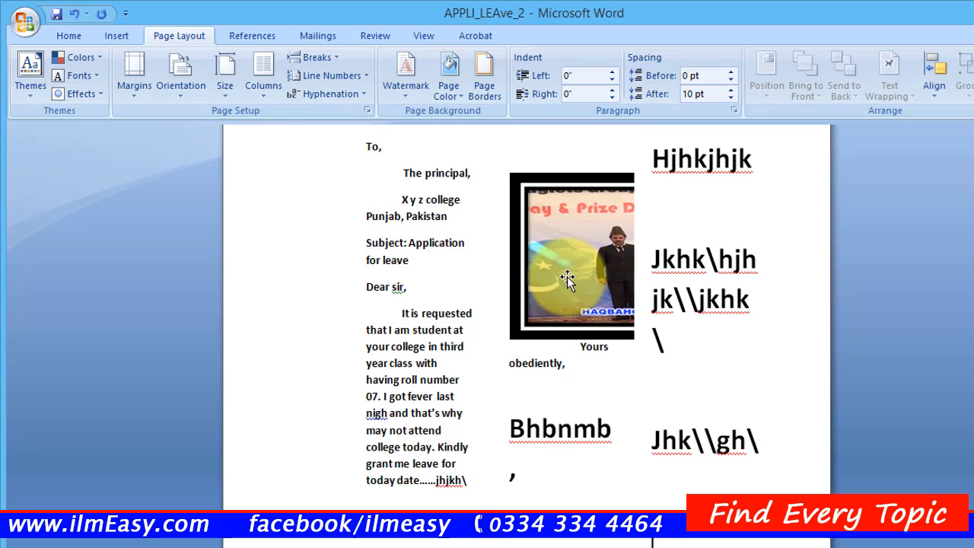
pyautogui.write('h')
pyautogui.scroll(-1, 567, 281)
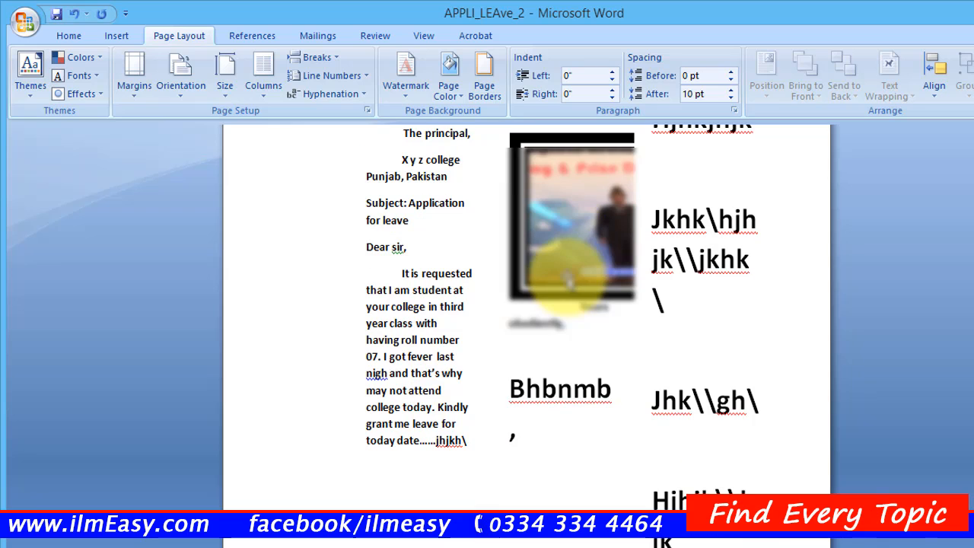
pyautogui.scroll(-1, 567, 280)
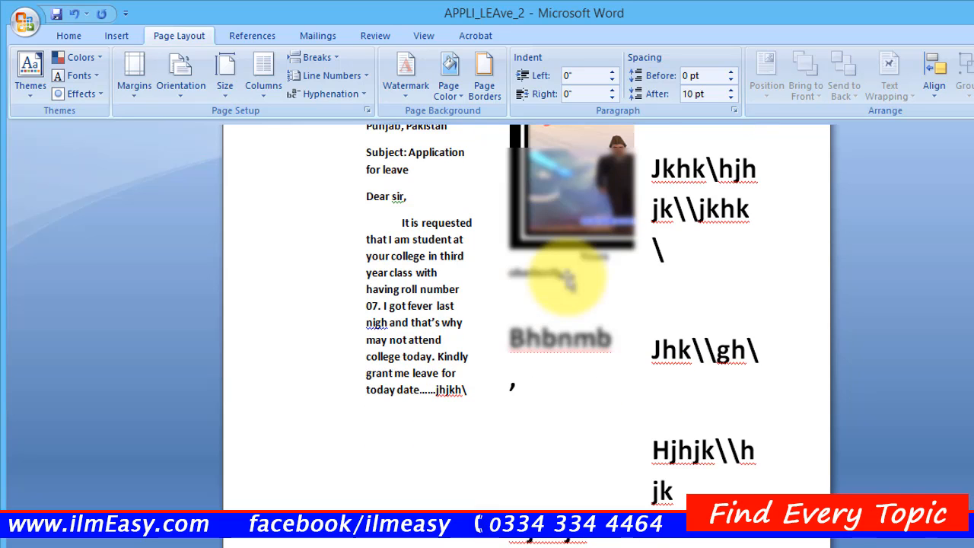
# Step: Set the font size of the whole document to 12
pyautogui.hotkey('ctrl', 'a')
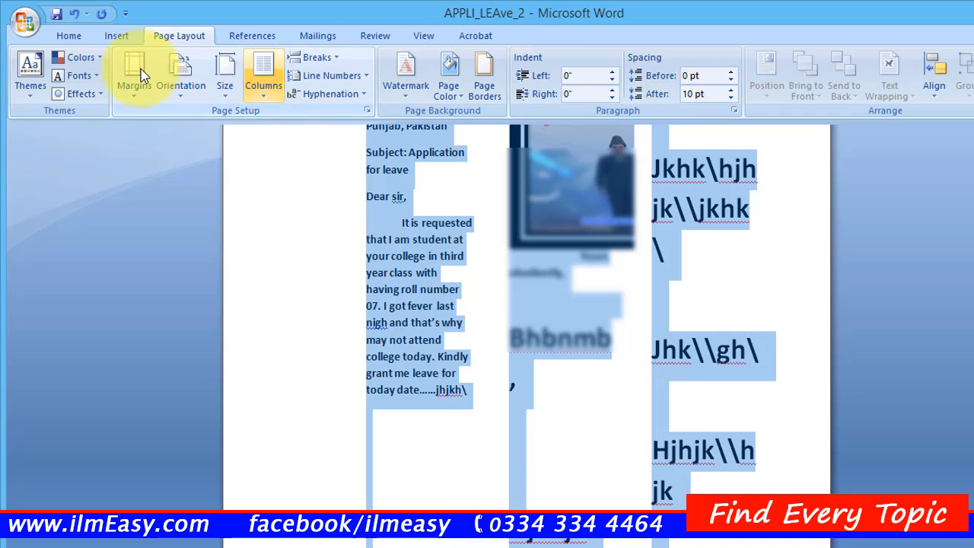
pyautogui.click(69, 37)
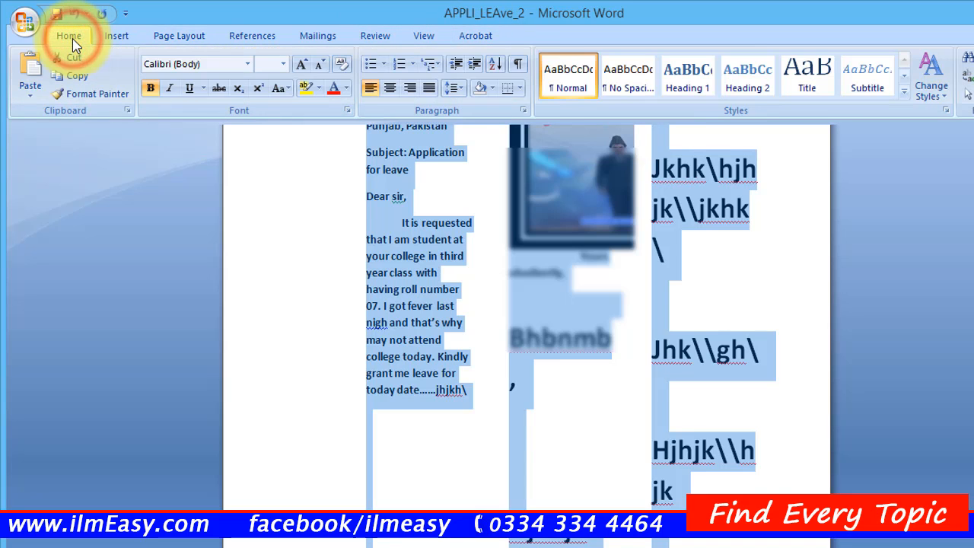
pyautogui.click(265, 65)
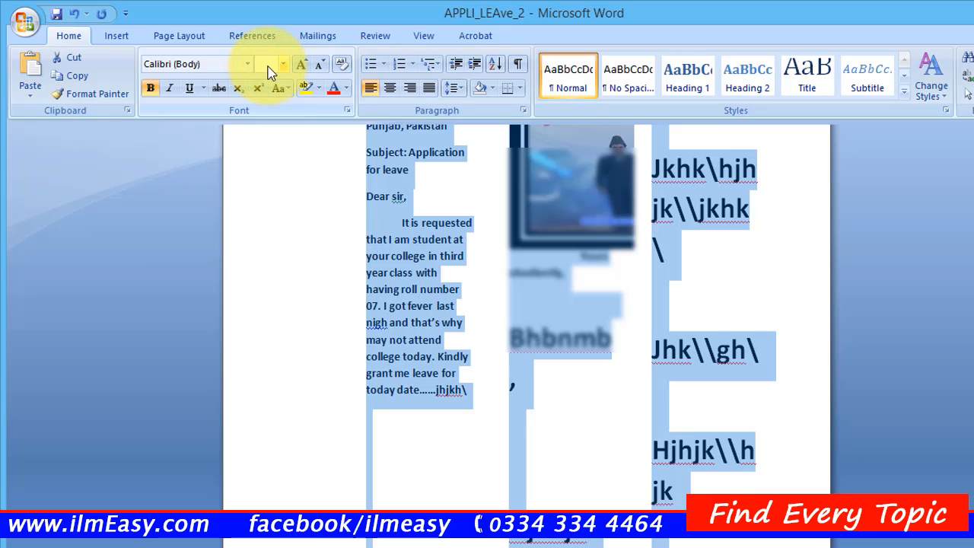
pyautogui.press('Return')
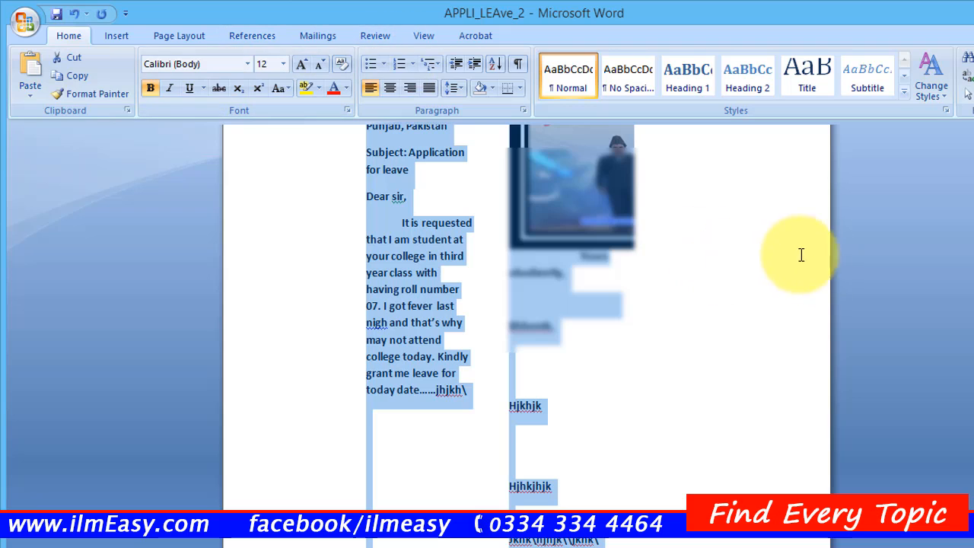
# Step: Enter the filler text "6\gjhgkj\ghgjh\gjhgjh\hg\\g" at the start of the third column
pyautogui.click(752, 242)
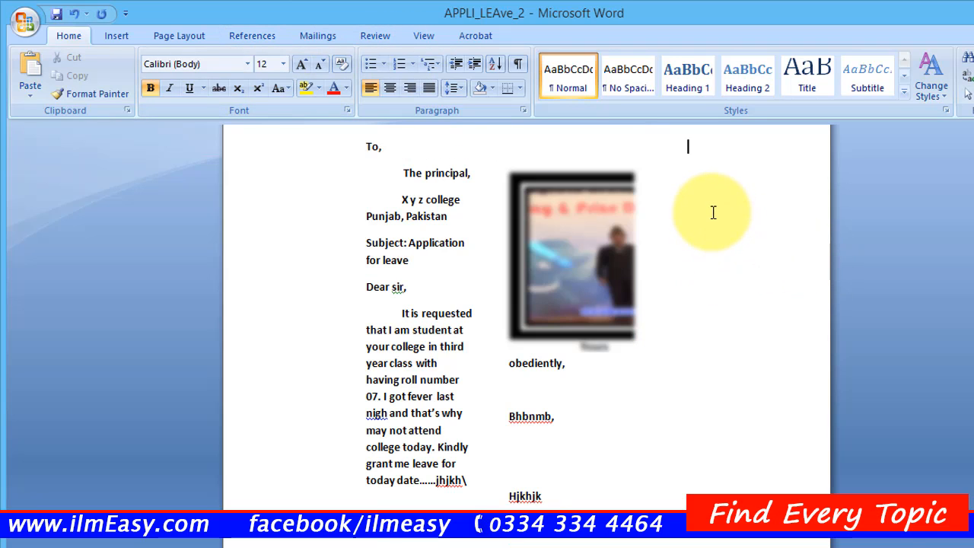
pyautogui.write('6')
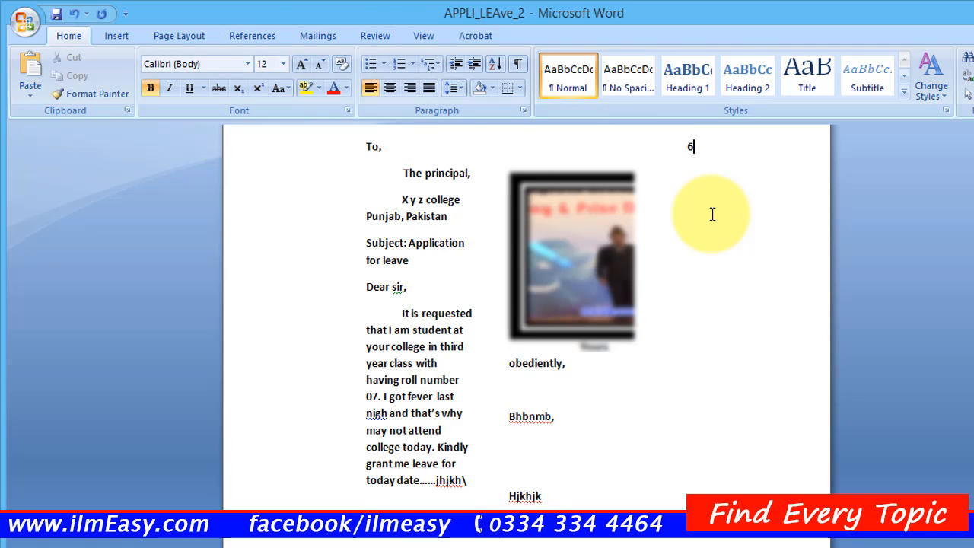
pyautogui.write('\\gjhgkj\\ghgjh\\gjhgjh\\hg\\')
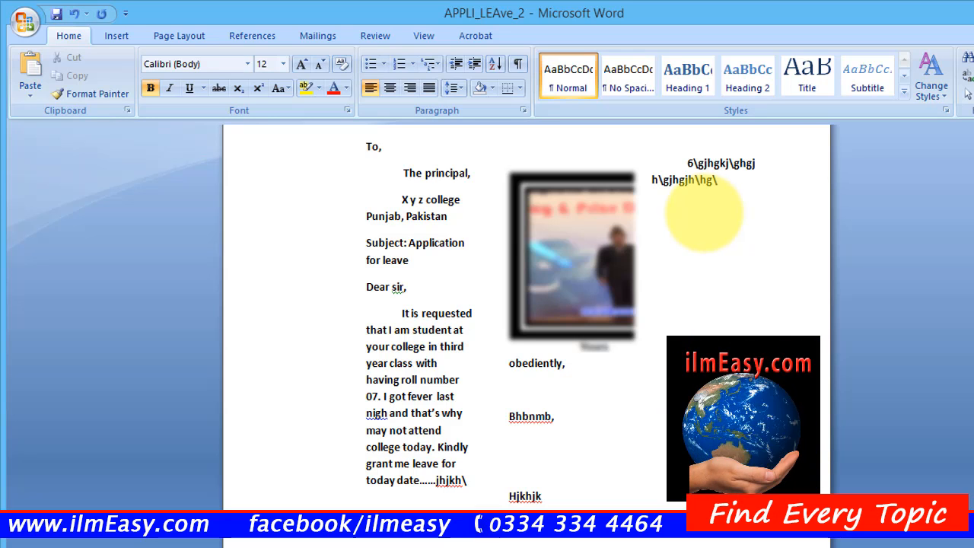
pyautogui.write('\\g')
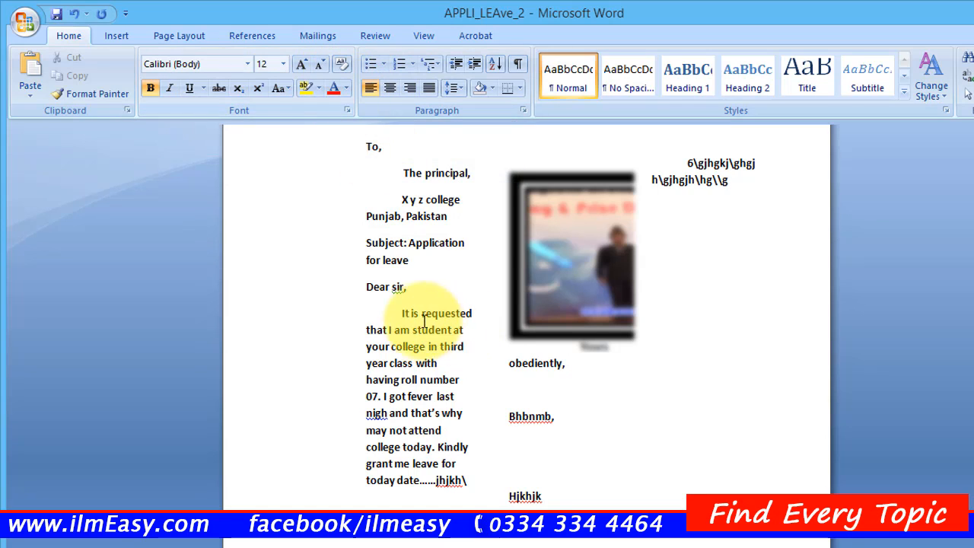
# Step: Try a red font colour on "that I am student" through "having roll number", and undo it together with the third column's filler text
pyautogui.moveTo(367, 329); pyautogui.dragTo(460, 380)
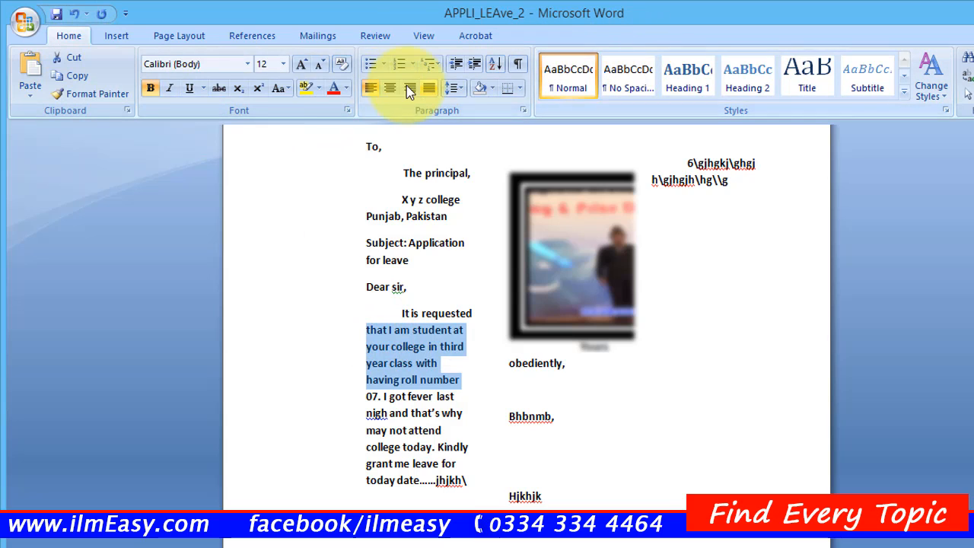
pyautogui.click(337, 89)
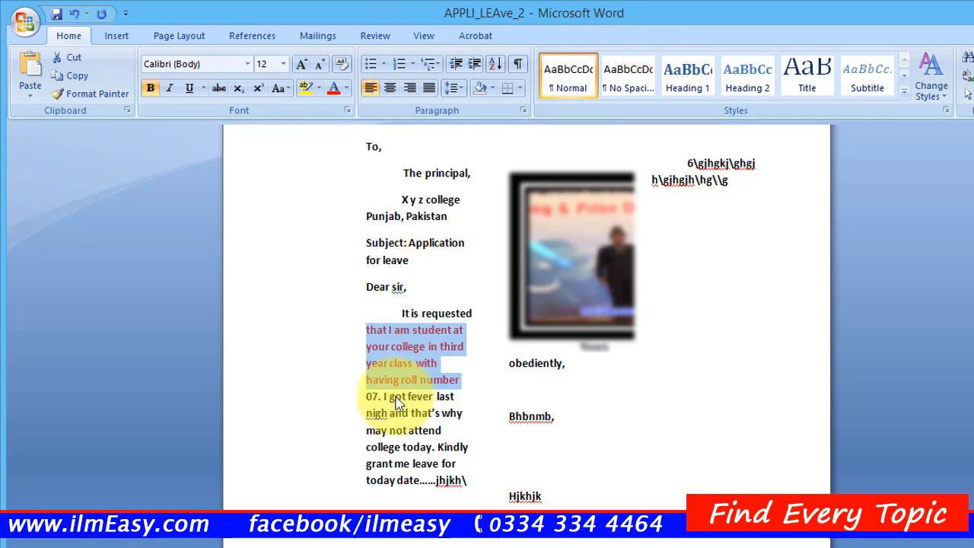
pyautogui.click(403, 436)
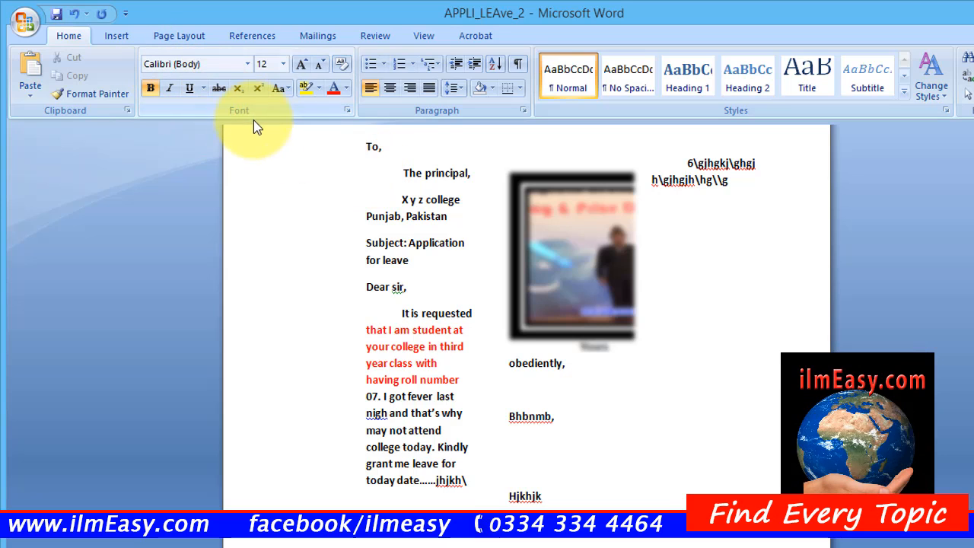
pyautogui.hotkey('ctrl', 'z')
pyautogui.hotkey('ctrl', 'z')
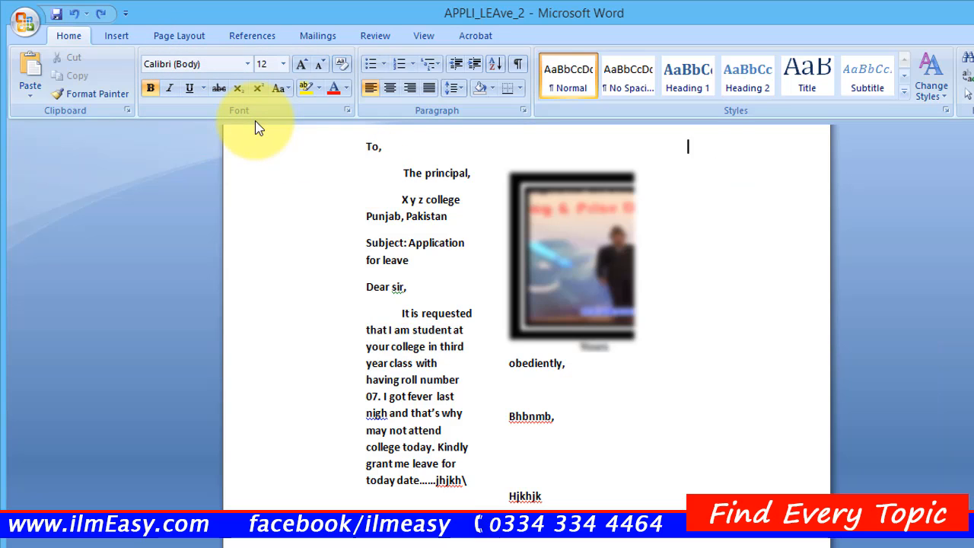
# Step: Undo the whole-document font size change, the filler text, the column layout and the picture insertion, back to the plain single-column application
pyautogui.hotkey('ctrl', 'z')
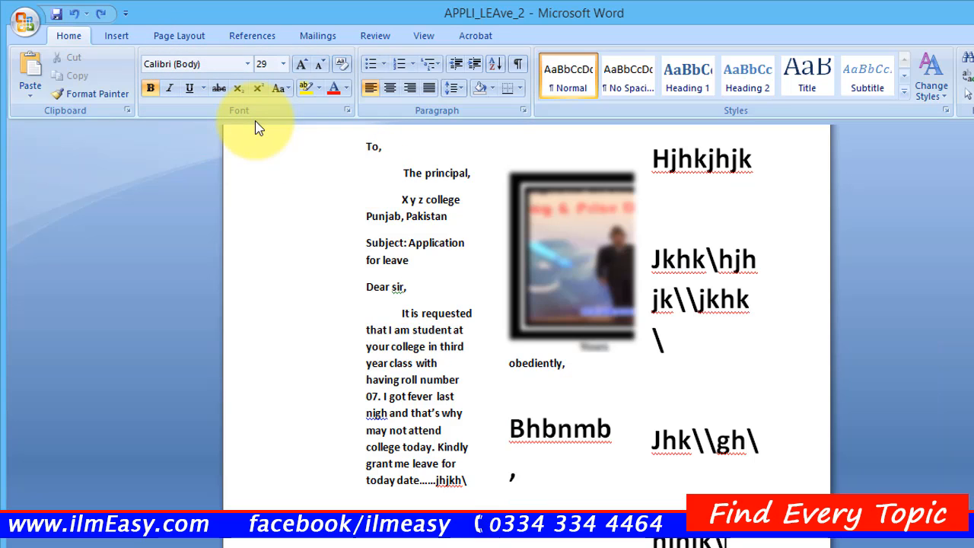
pyautogui.hotkey('ctrl', 'z')
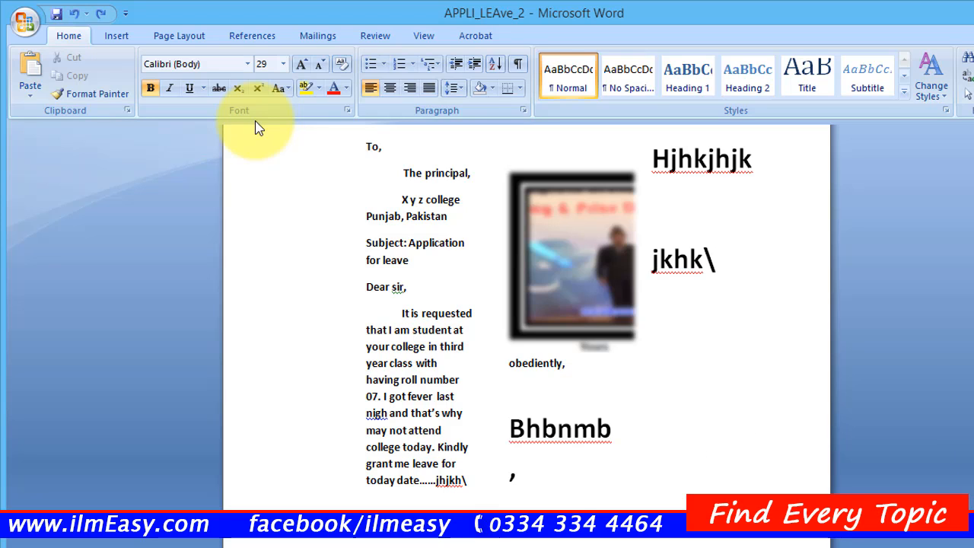
pyautogui.hotkey('ctrl', 'z')
pyautogui.hotkey('ctrl', 'z')
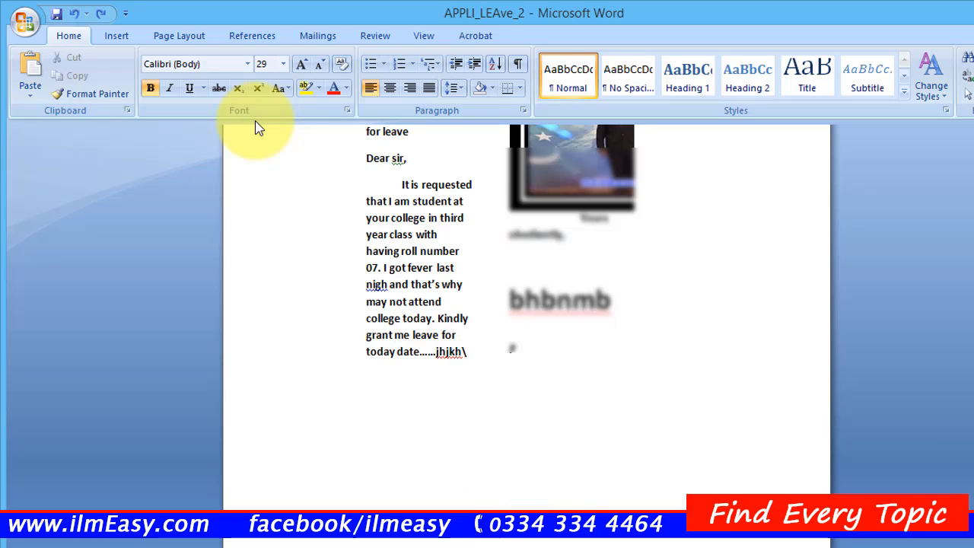
pyautogui.hotkey('ctrl', 'z')
pyautogui.hotkey('ctrl', 'z')
pyautogui.hotkey('ctrl', 'z')
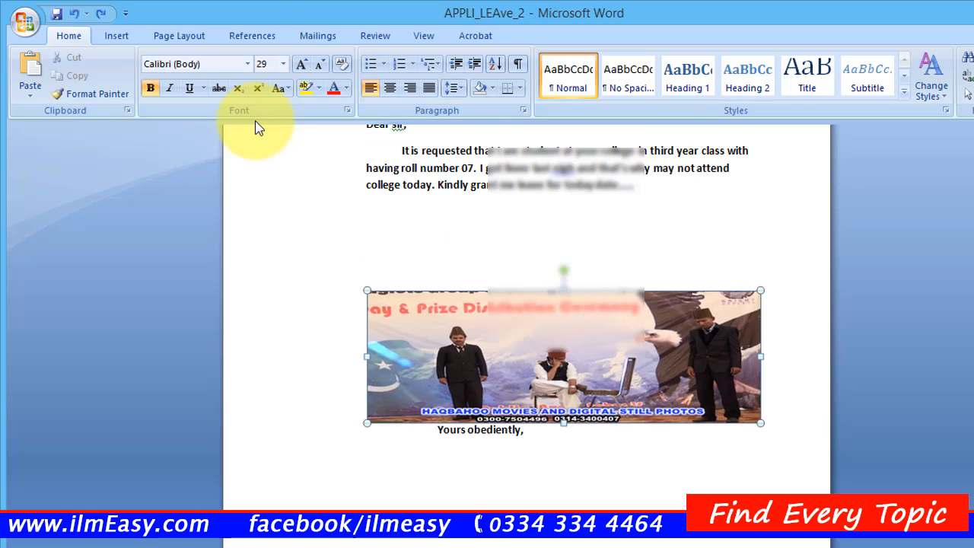
pyautogui.hotkey('ctrl', 'z')
pyautogui.hotkey('ctrl', 'z')
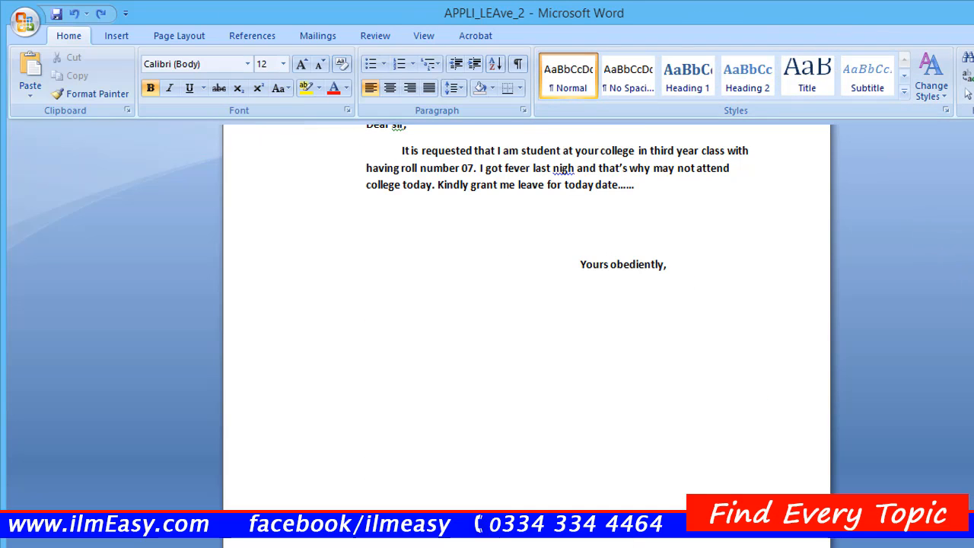
pyautogui.scroll(4, 526, 305)
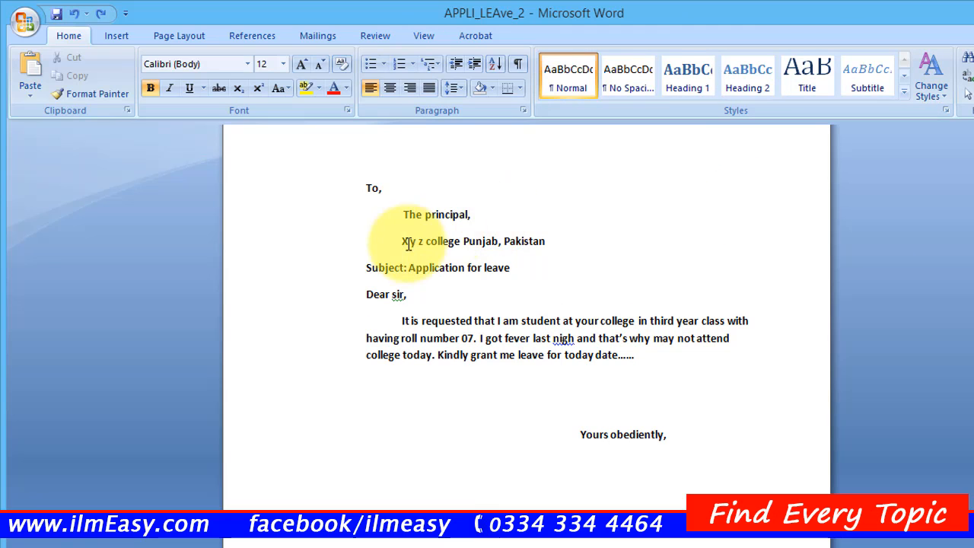
# Step: Set the font colour of the "Subject: Application for leave" line to red
pyautogui.moveTo(400, 240); pyautogui.dragTo(466, 268)
pyautogui.click(649, 273)
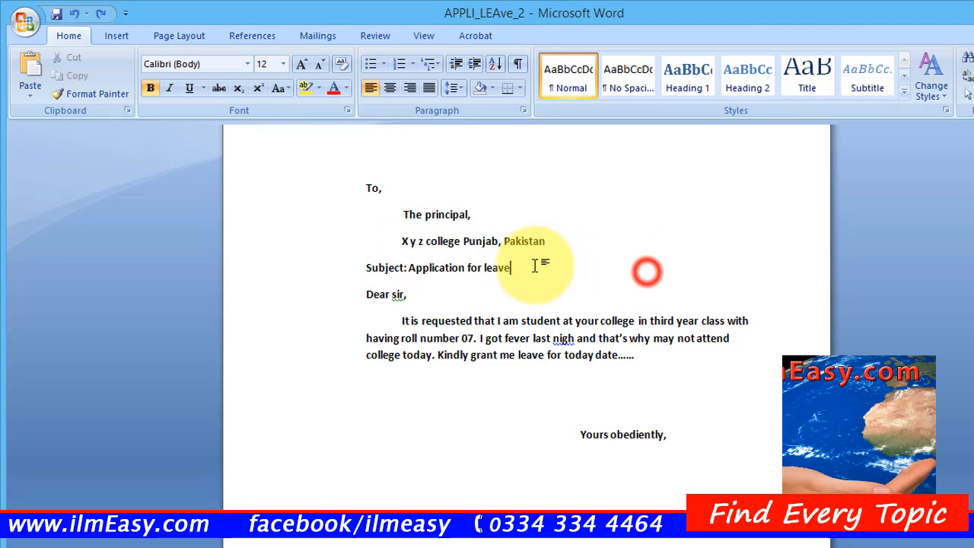
pyautogui.moveTo(528, 266); pyautogui.dragTo(384, 268)
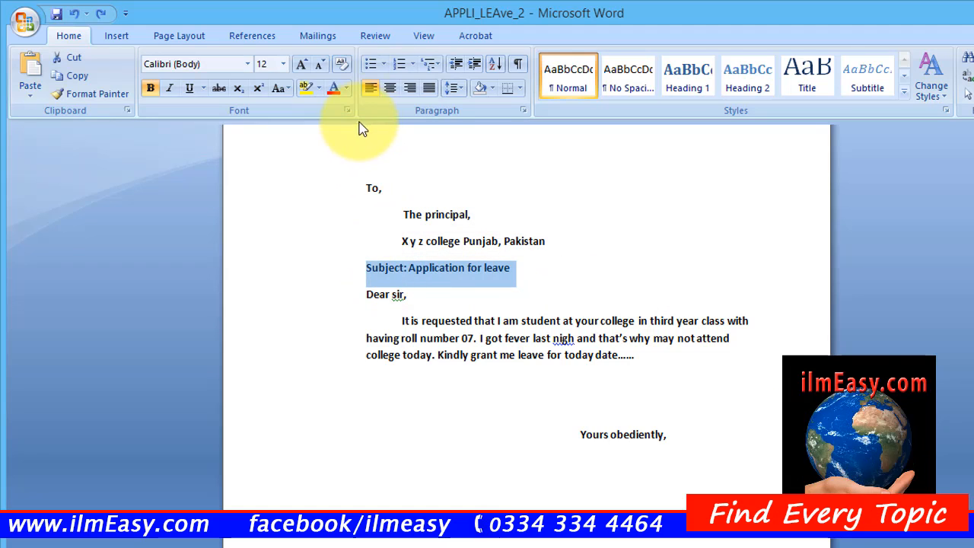
pyautogui.click(334, 89)
pyautogui.click(538, 228)
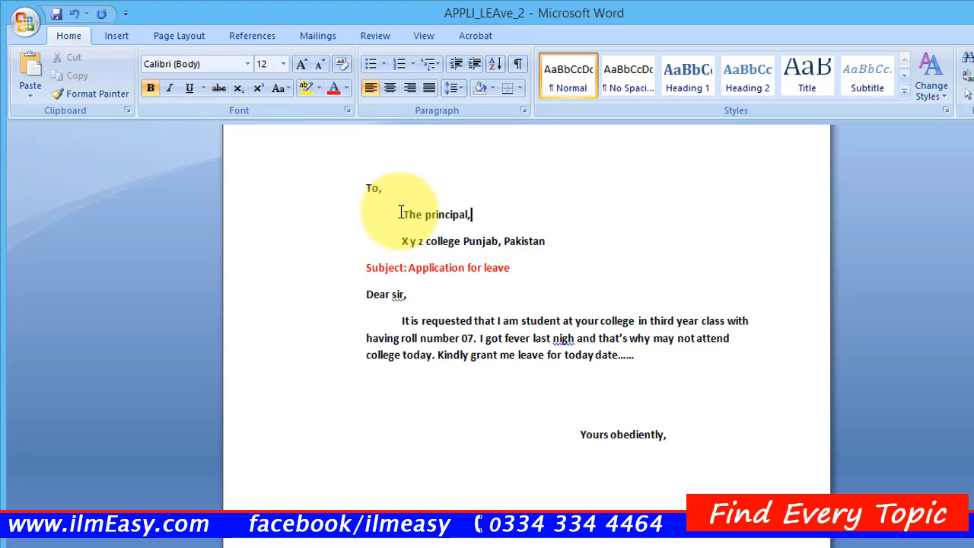
# Step: Centre the "The principal," and "X y z college Punjab, Pakistan" lines, and apply the No Spacing style to them
pyautogui.moveTo(400, 214); pyautogui.dragTo(513, 212)
pyautogui.keyDown('shift'); pyautogui.click(545, 241); pyautogui.keyUp('shift')
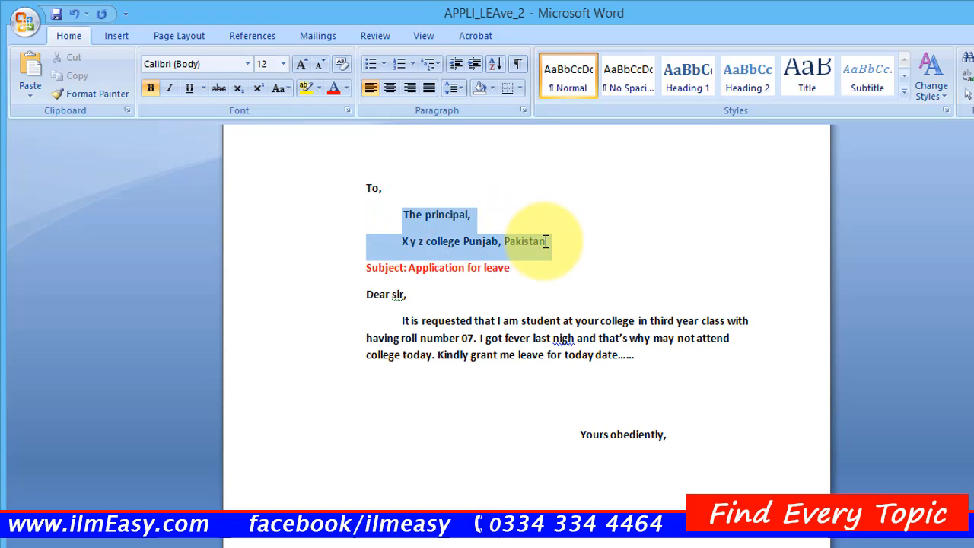
pyautogui.click(388, 87)
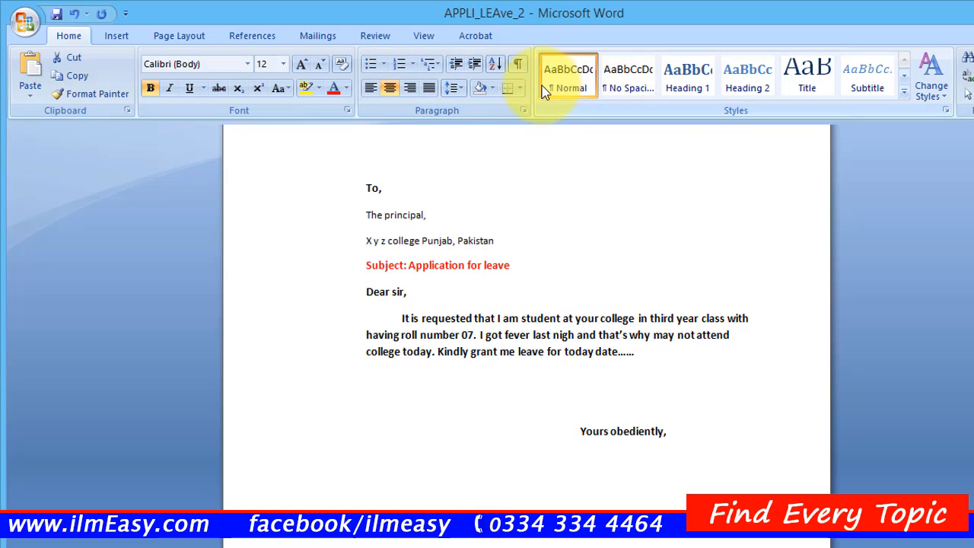
pyautogui.click(629, 87)
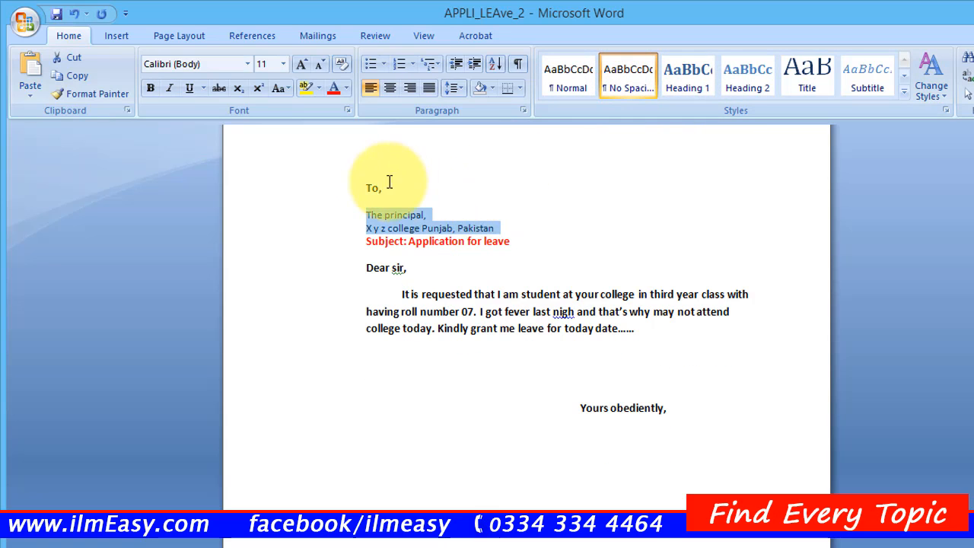
# Step: Try the Heading 1 and Heading 2 styles on the whole letter, and settle on the Heading 3 style
pyautogui.moveTo(389, 182); pyautogui.dragTo(695, 426)
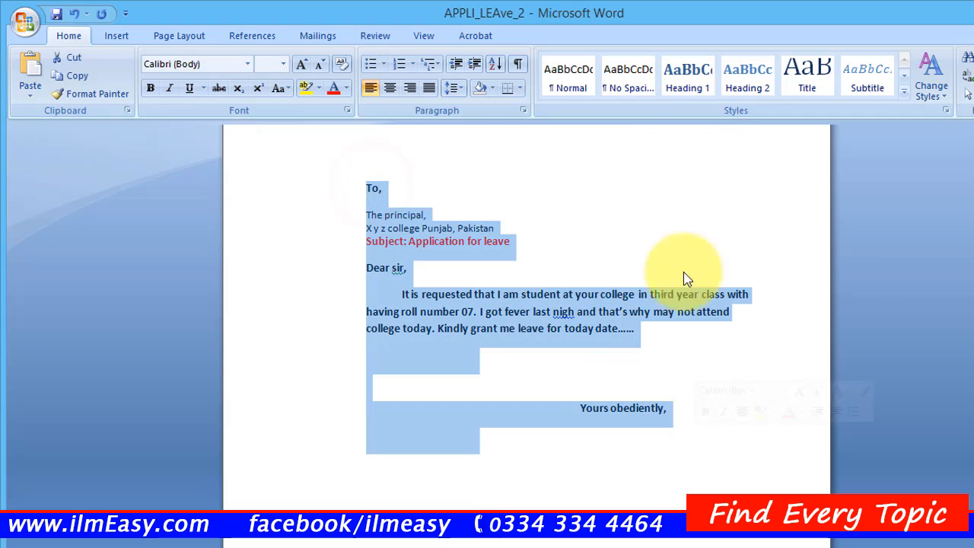
pyautogui.click(681, 85)
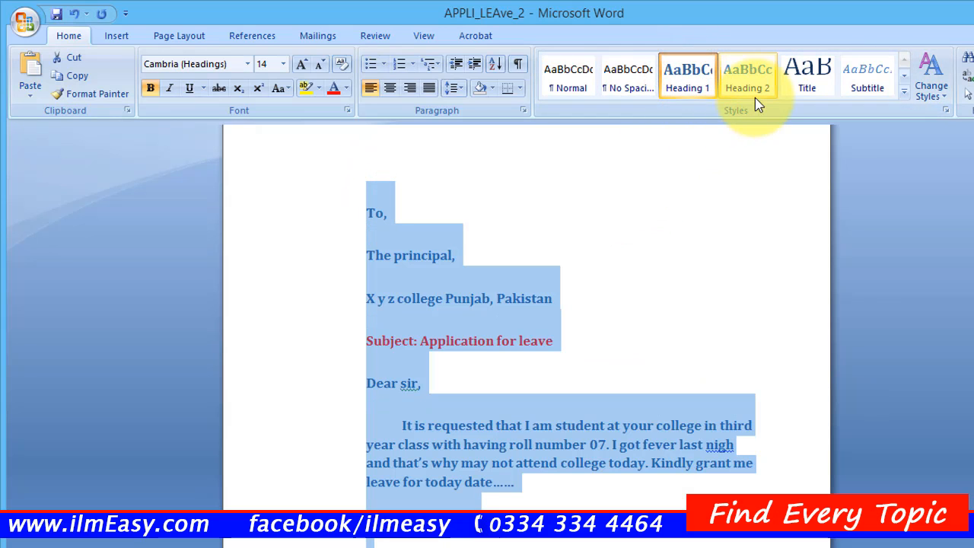
pyautogui.click(748, 82)
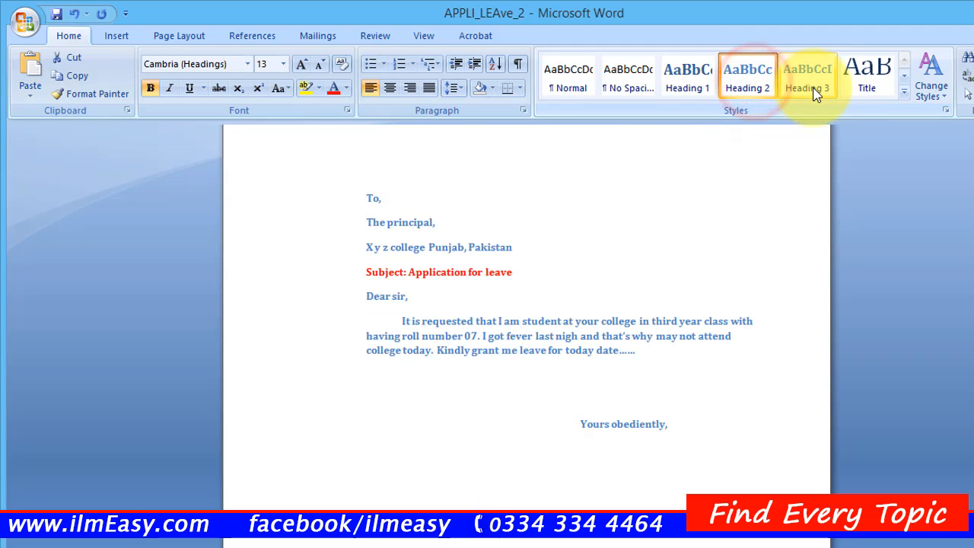
pyautogui.click(814, 89)
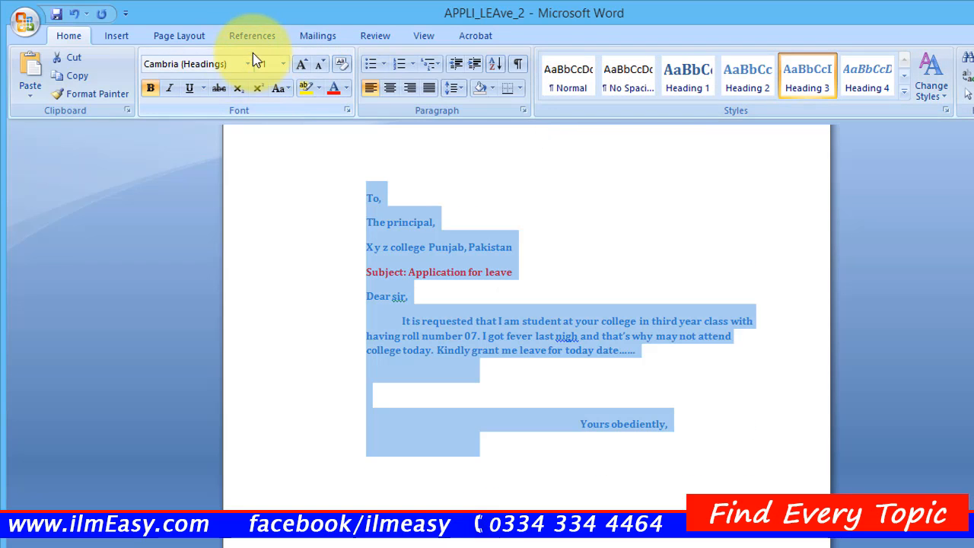
pyautogui.click(473, 299)
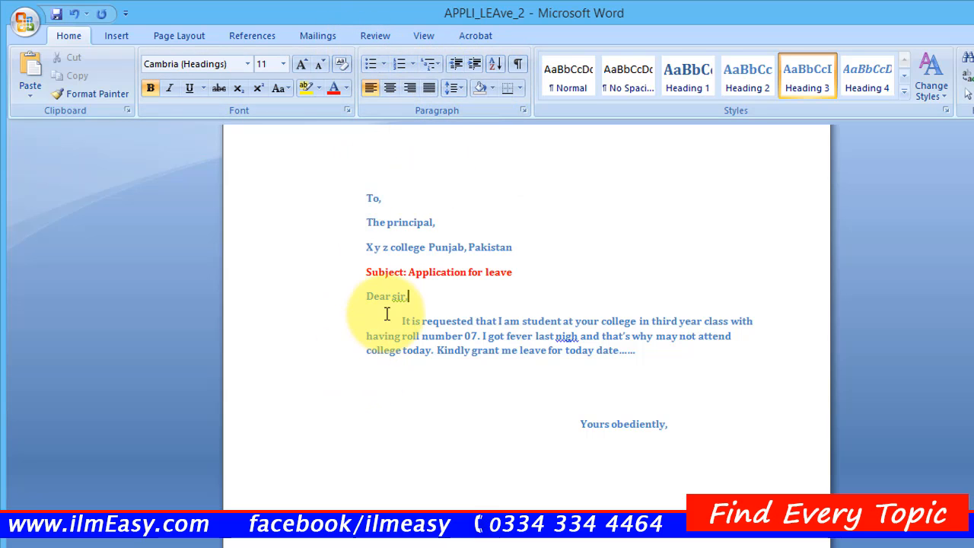
# Step: Apply numbering to the body paragraph beginning "It is requested", and add an empty line below it
pyautogui.moveTo(391, 317); pyautogui.dragTo(519, 387)
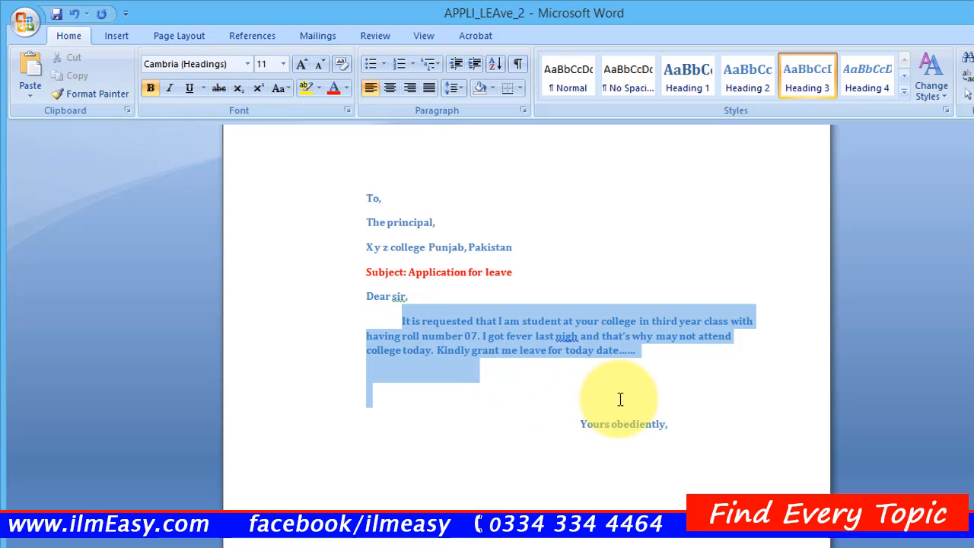
pyautogui.click(401, 65)
pyautogui.press('Down')
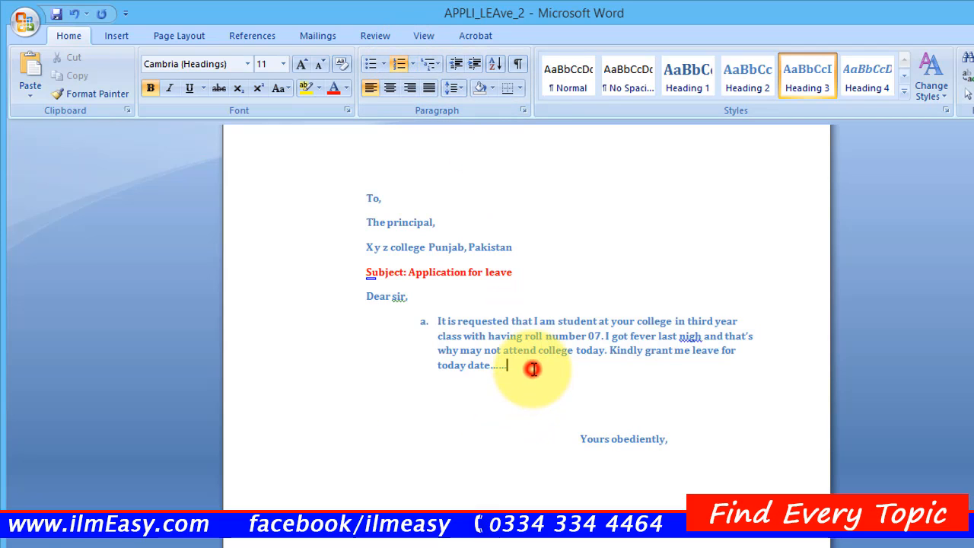
pyautogui.press('Return')
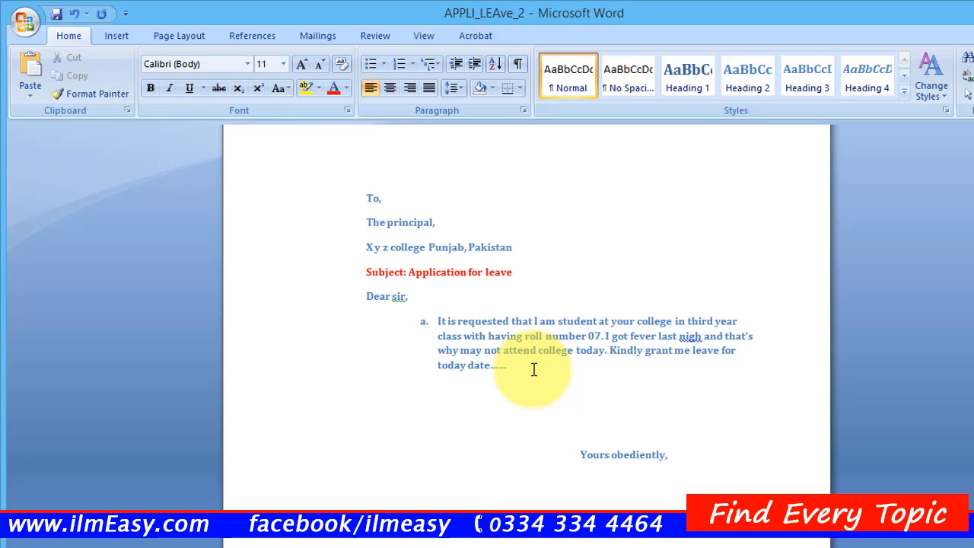
pyautogui.tripleClick(505, 366)
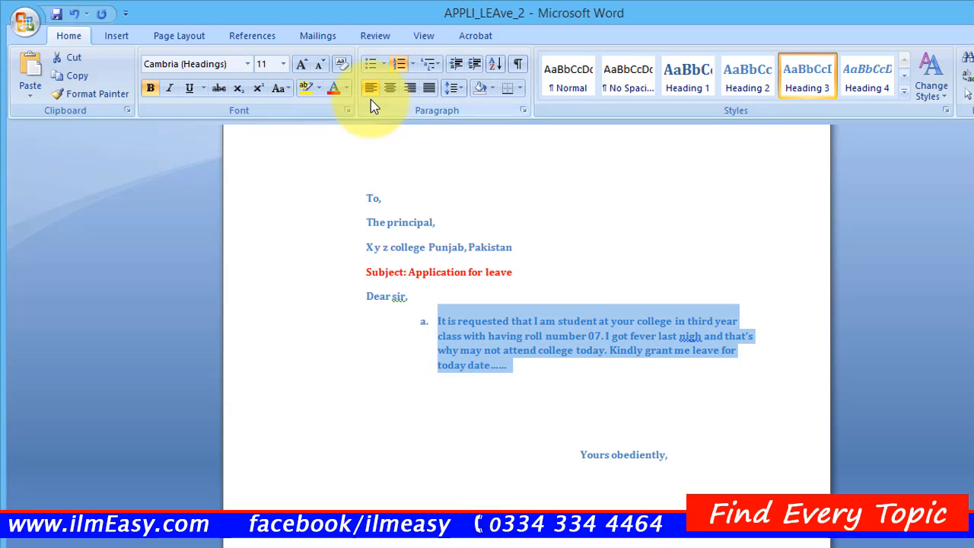
pyautogui.click(453, 453)
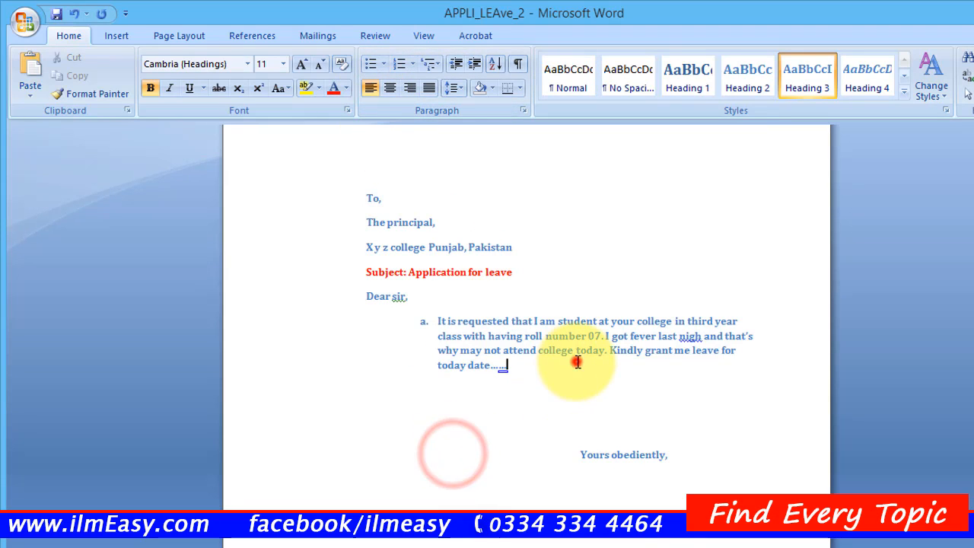
# Step: Add the filler lines "uhjkhjk" and "jhkghk\" below the body paragraph
pyautogui.press('Return')
pyautogui.write('uhjkhjk')
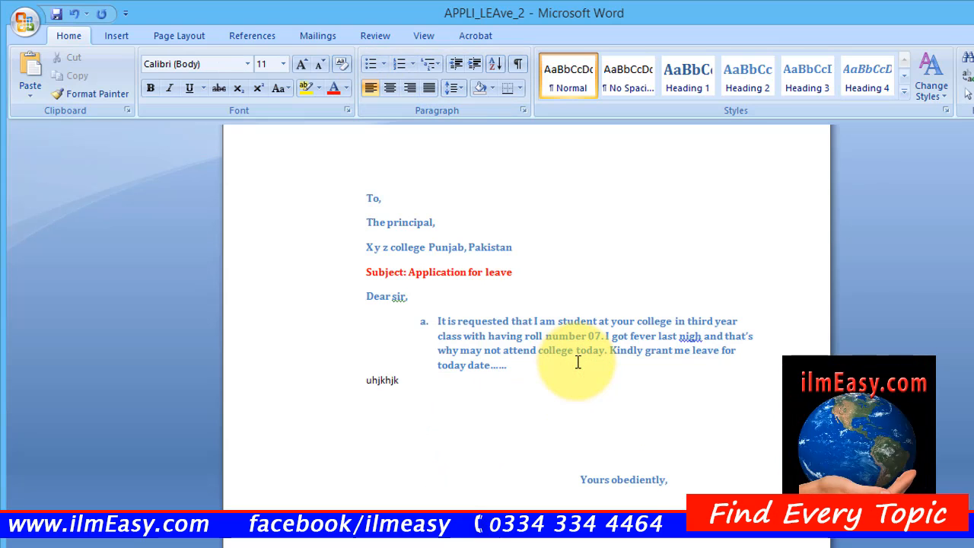
pyautogui.press('Return')
pyautogui.write('jhkghk\\')
pyautogui.press('Return')
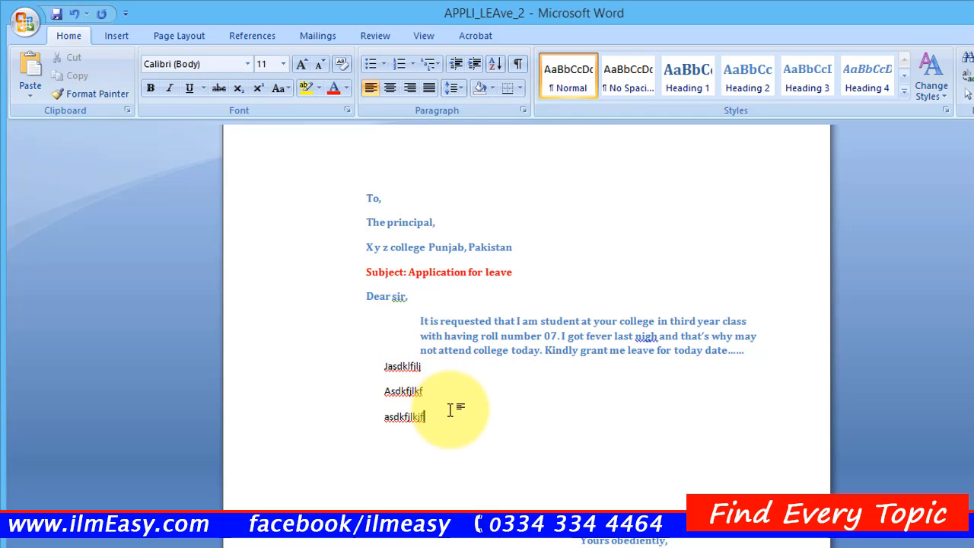
# Step: Apply numbering to the body paragraph together with the three filler lines below it
pyautogui.moveTo(450, 410); pyautogui.dragTo(370, 322)
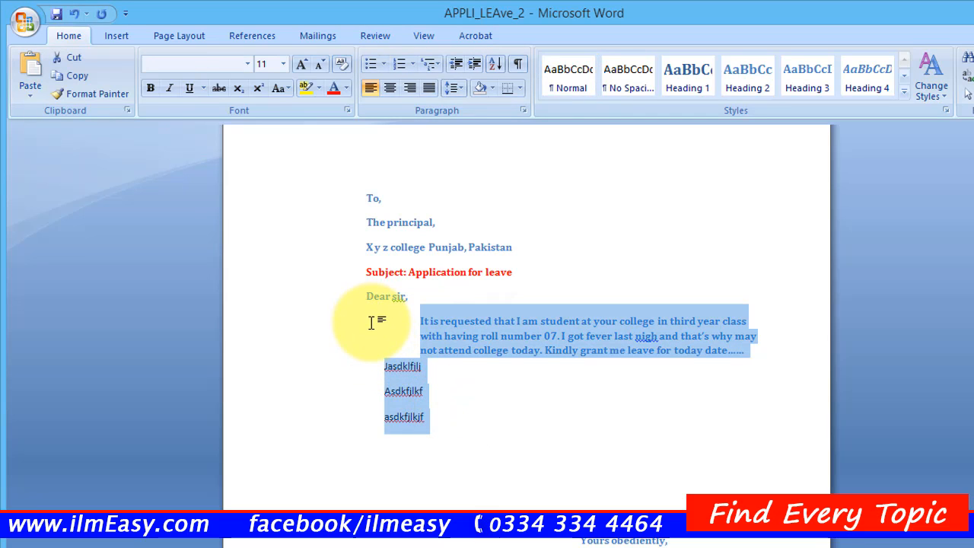
pyautogui.click(400, 67)
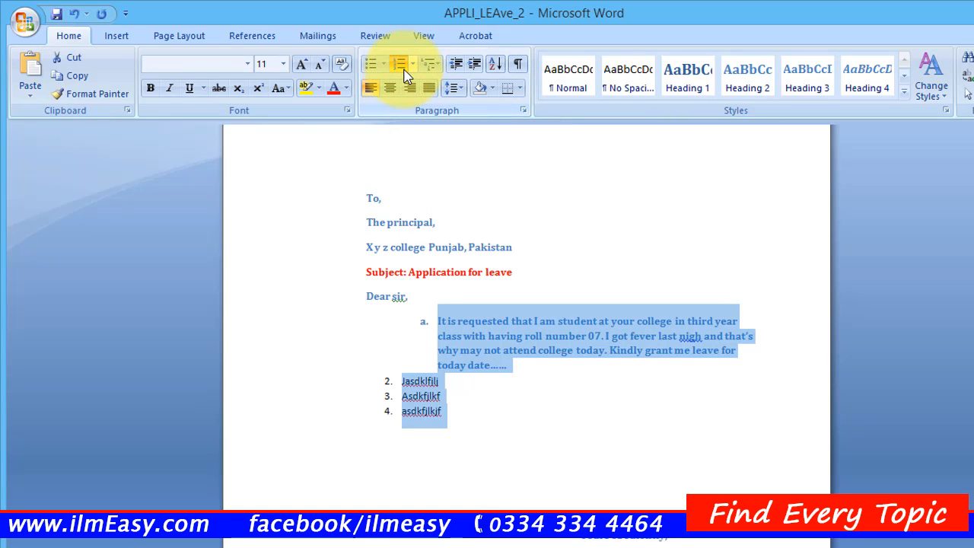
pyautogui.click(470, 413)
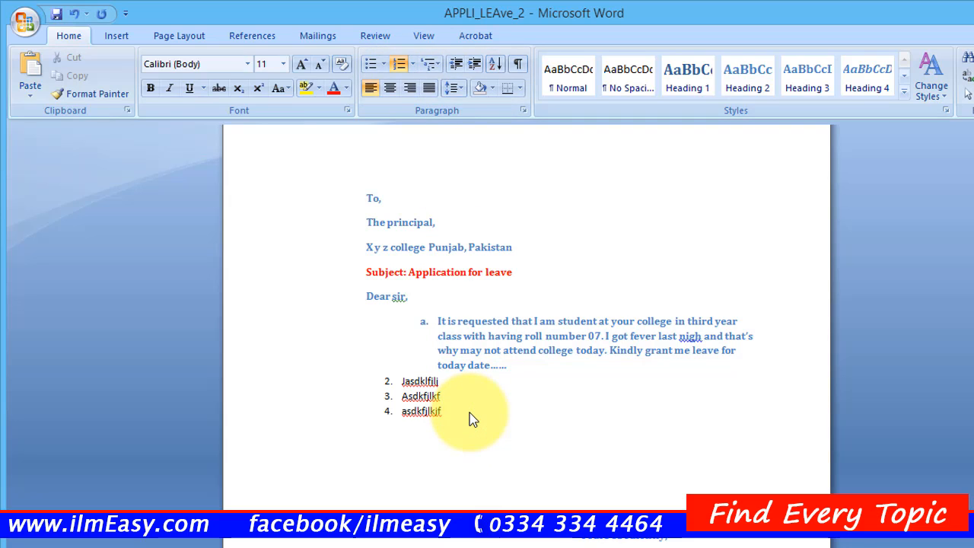
# Step: Add the items "Ghkghkh" and "Bnmbb,\" to the end of the numbered list
pyautogui.press('Return')
pyautogui.write('ghkghkh')
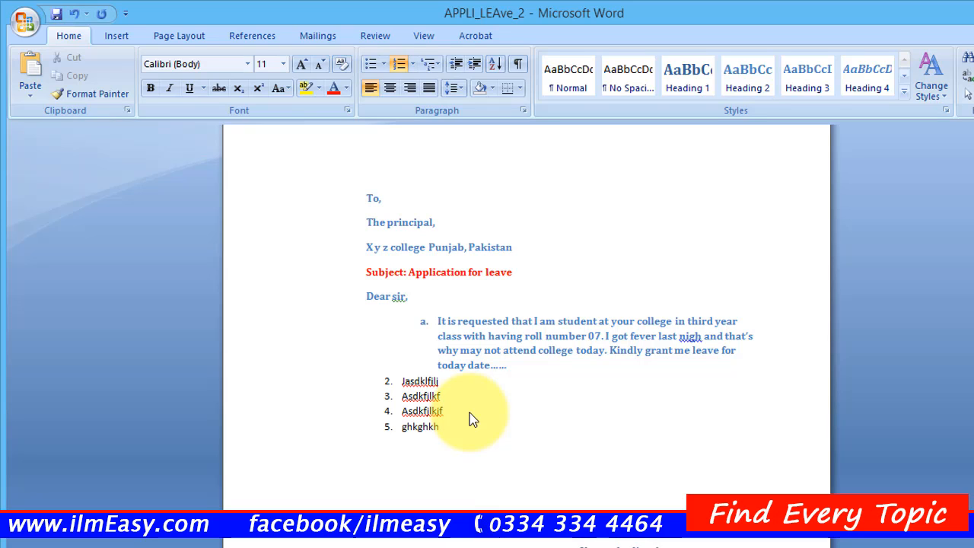
pyautogui.press('Return')
pyautogui.write('bnmbb,')
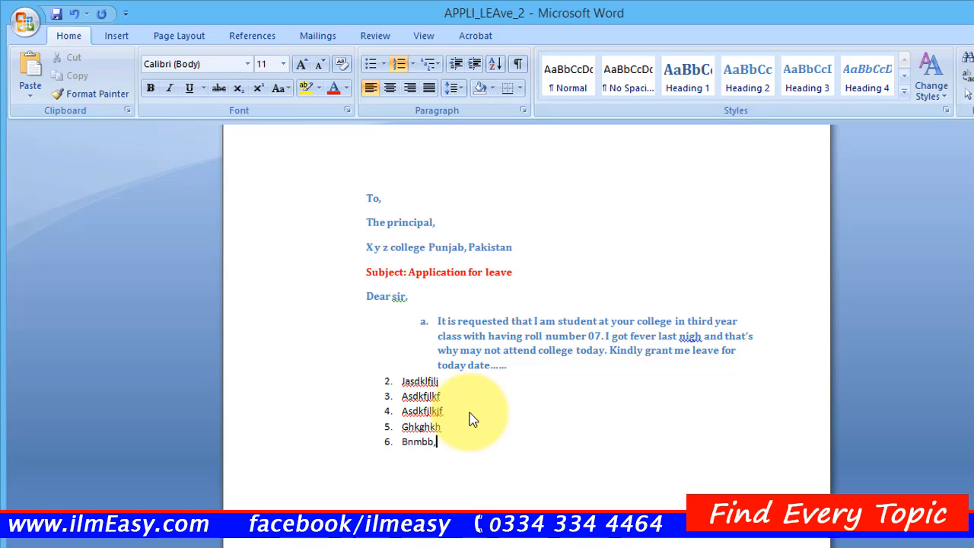
pyautogui.write('\\')
pyautogui.doubleClick(490, 462)
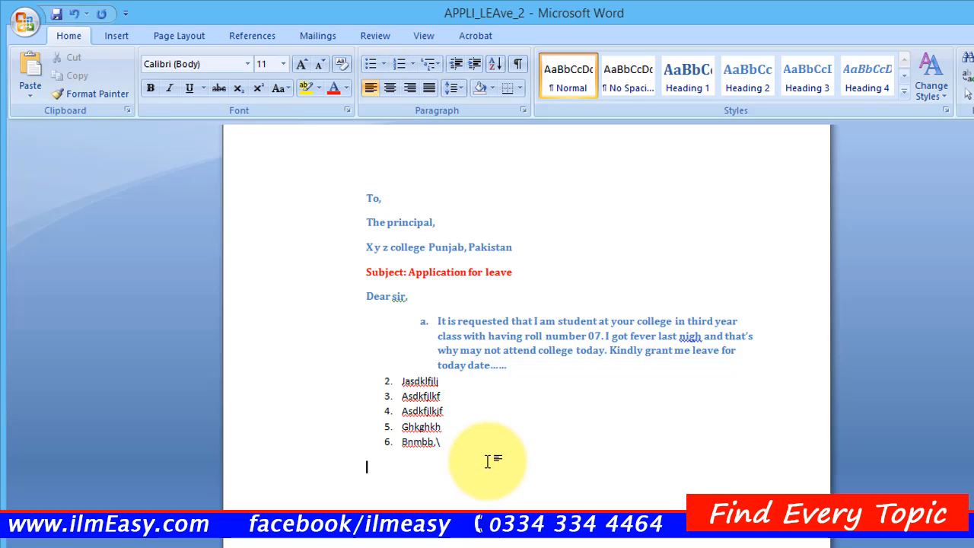
# Step: Remove the numbering from the body paragraph and filler lines, and delete all the filler lines
pyautogui.moveTo(487, 462); pyautogui.dragTo(374, 332)
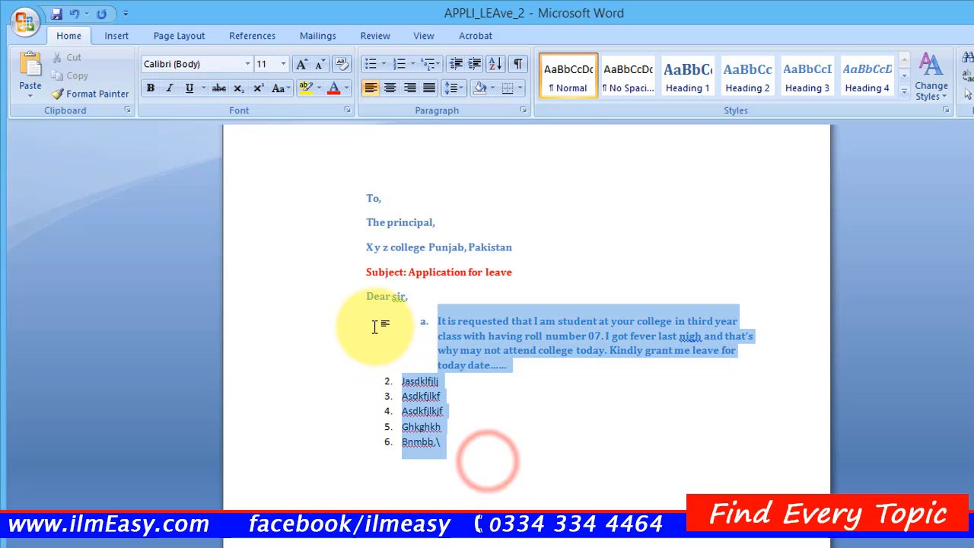
pyautogui.click(398, 64)
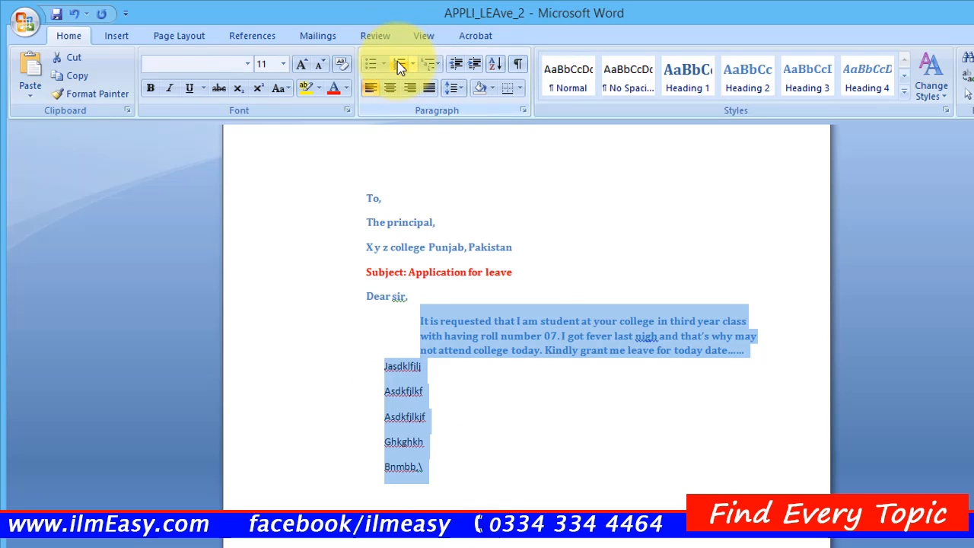
pyautogui.moveTo(444, 472); pyautogui.dragTo(355, 379)
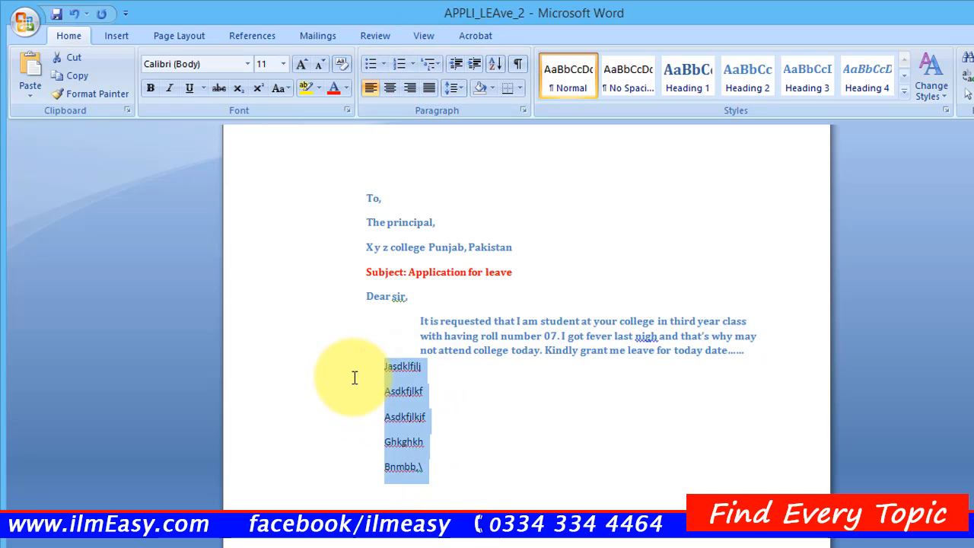
pyautogui.press('Delete')
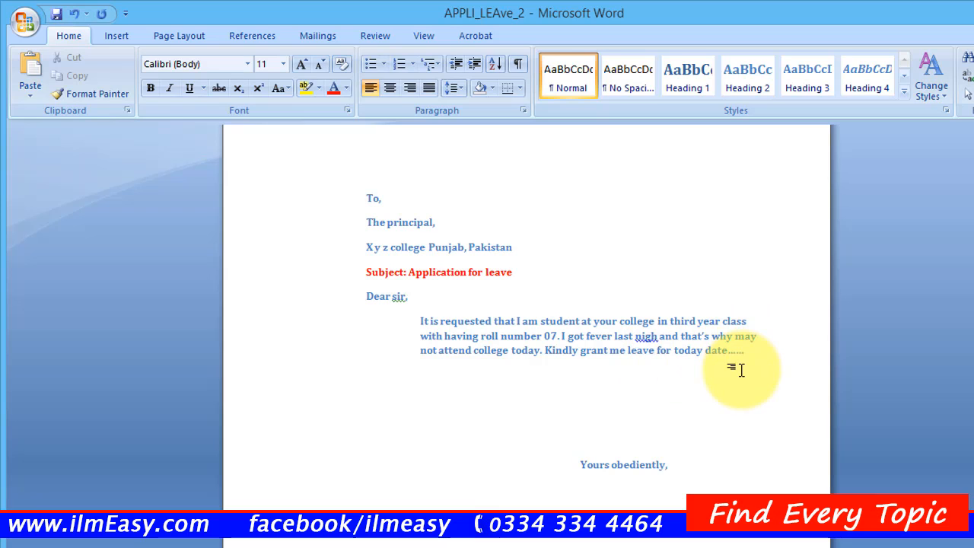
# Step: Apply bullets to the body paragraph and add the filler lines "Hjkh" and "jhjkh" below it
pyautogui.moveTo(776, 374); pyautogui.dragTo(406, 321)
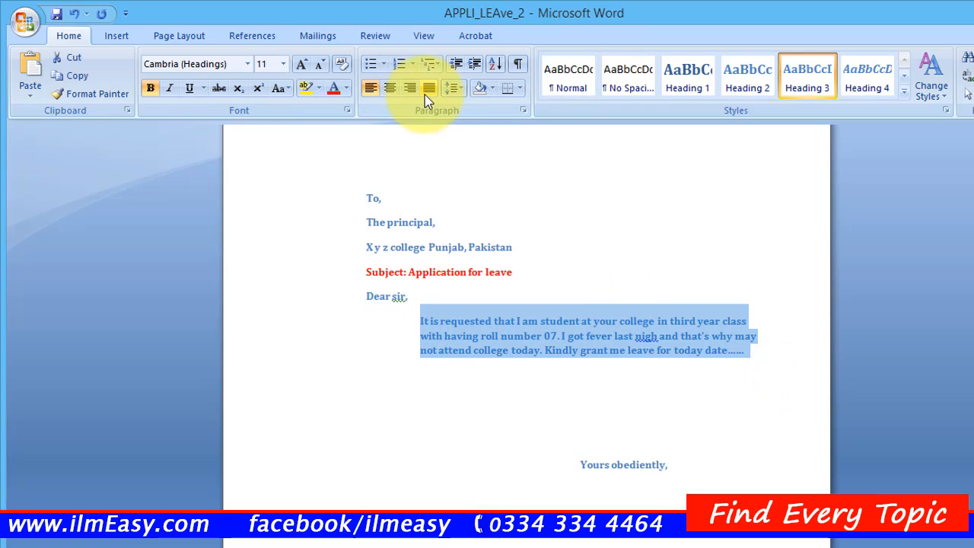
pyautogui.click(374, 65)
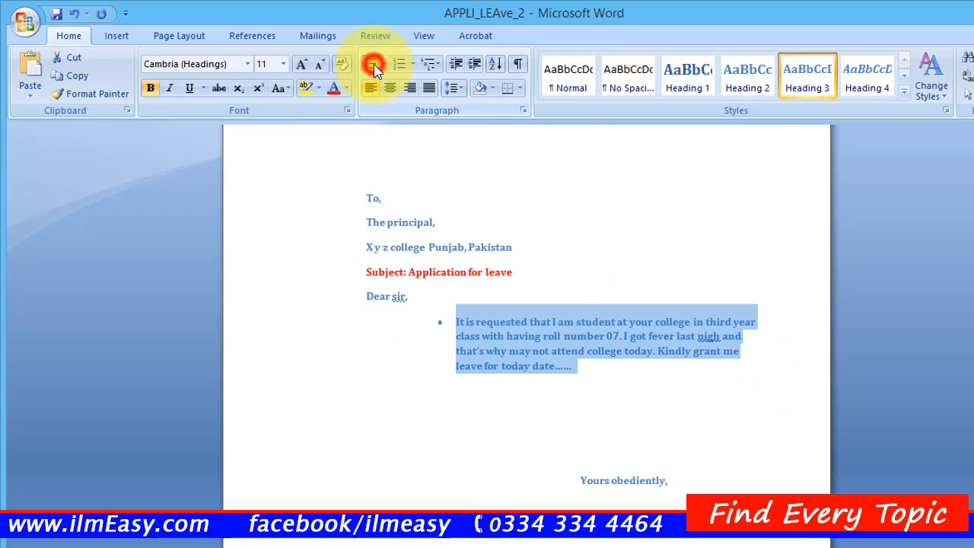
pyautogui.click(609, 376)
pyautogui.click(611, 371)
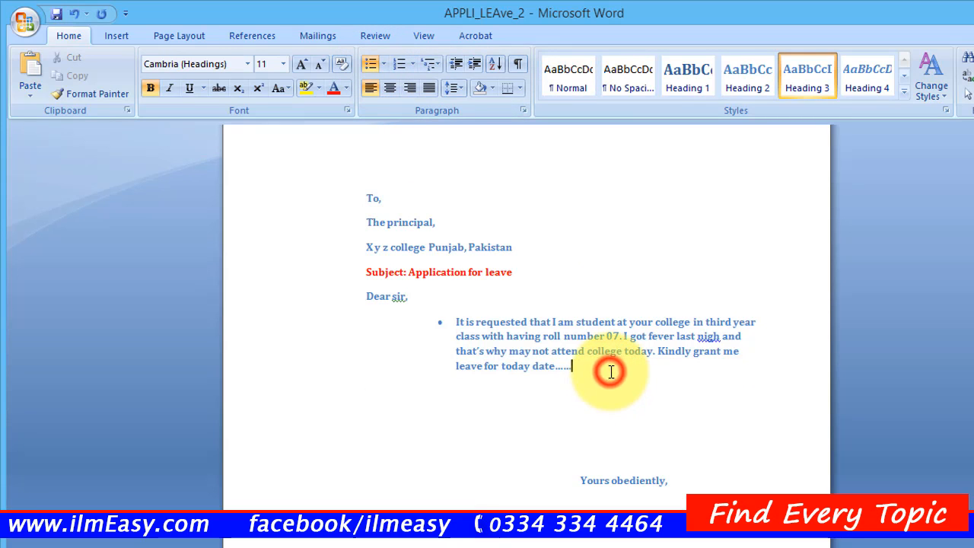
pyautogui.press('Return')
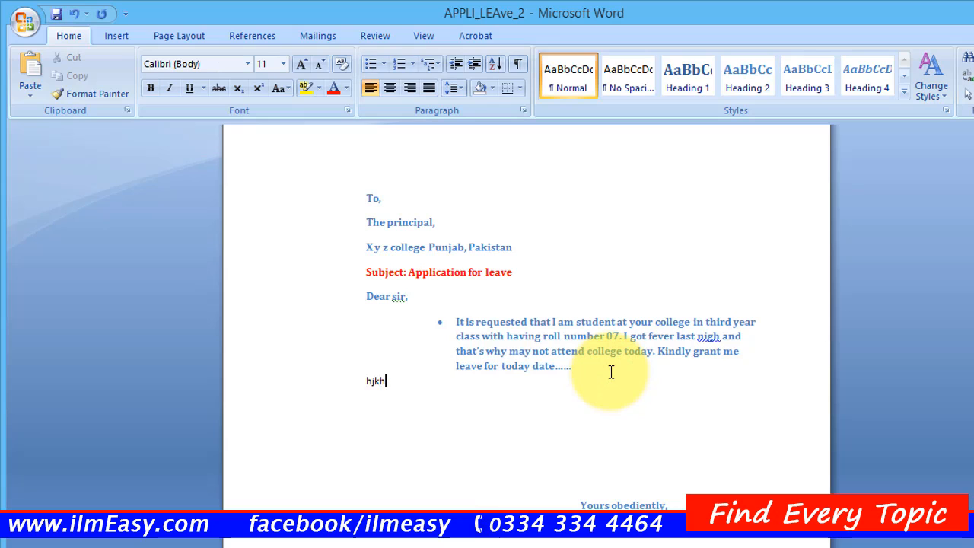
pyautogui.write('hjkh')
pyautogui.press('Return')
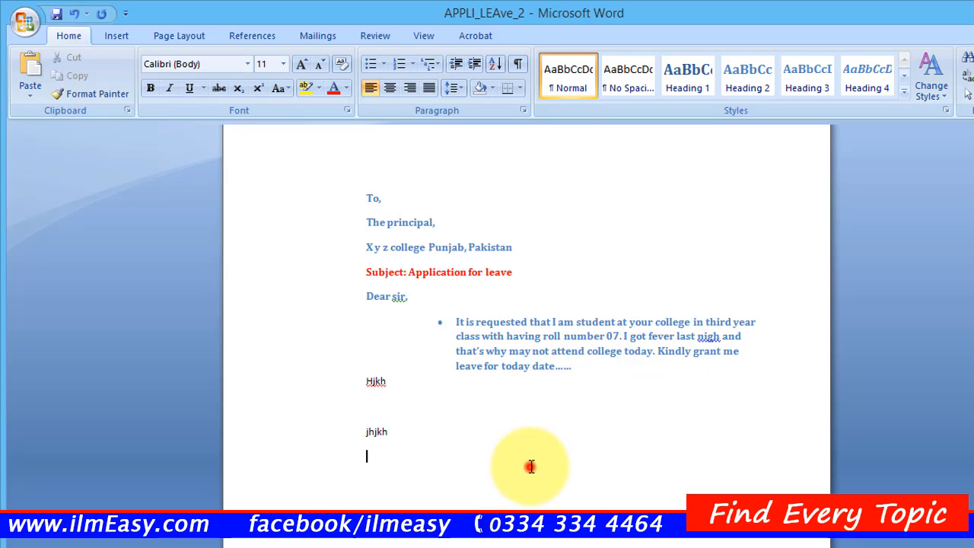
# Step: Apply bullets to the body paragraph together with the filler lines below it
pyautogui.moveTo(526, 463); pyautogui.dragTo(348, 343)
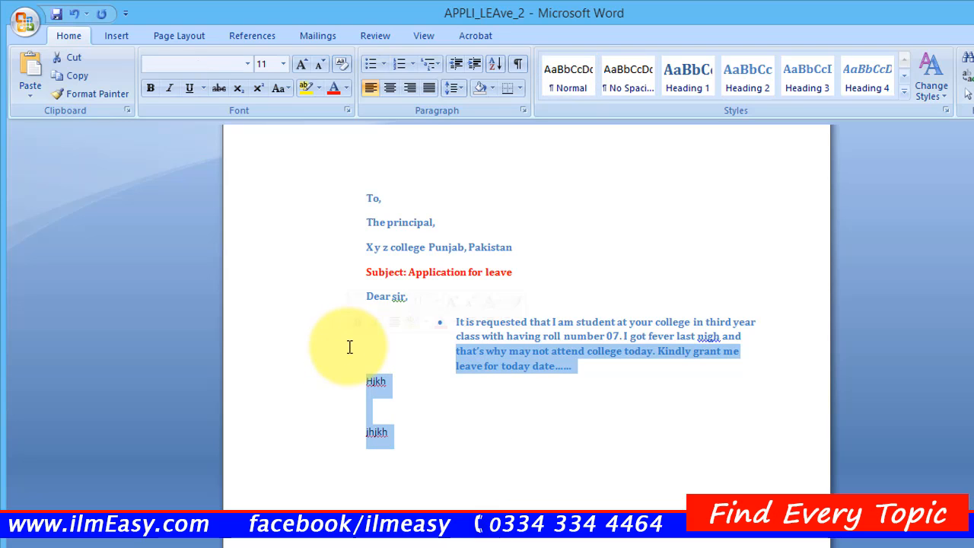
pyautogui.click(372, 67)
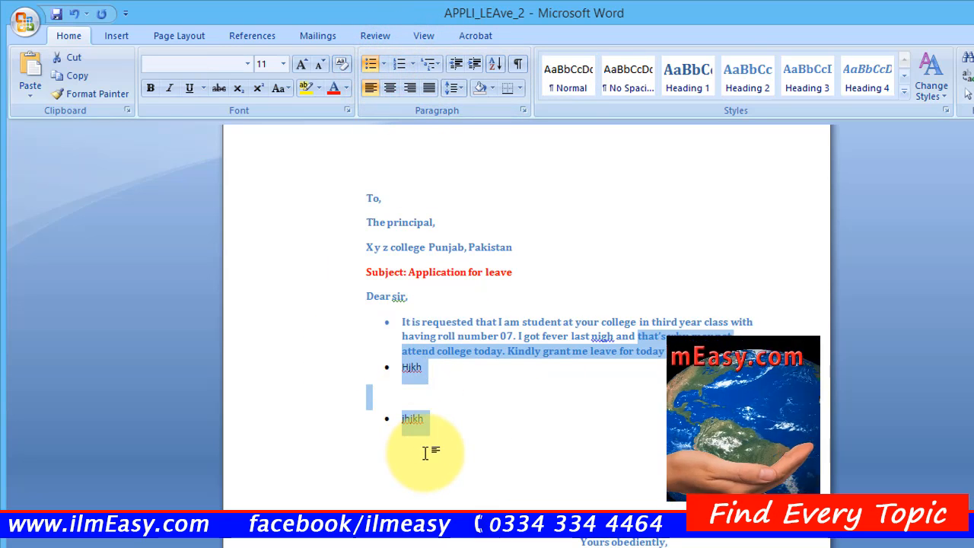
# Step: Remove the bullets from the body paragraph and the filler lines
pyautogui.moveTo(453, 448); pyautogui.dragTo(338, 297)
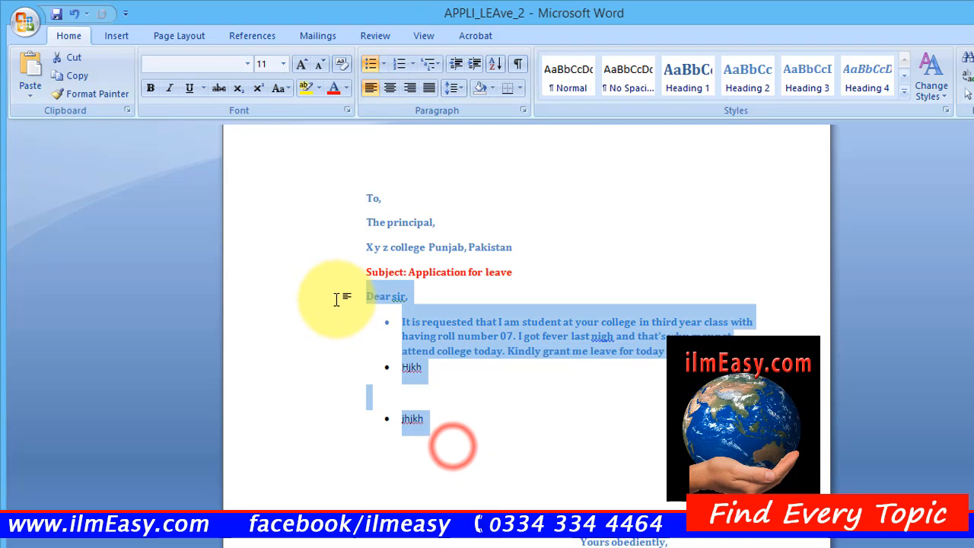
pyautogui.click(370, 69)
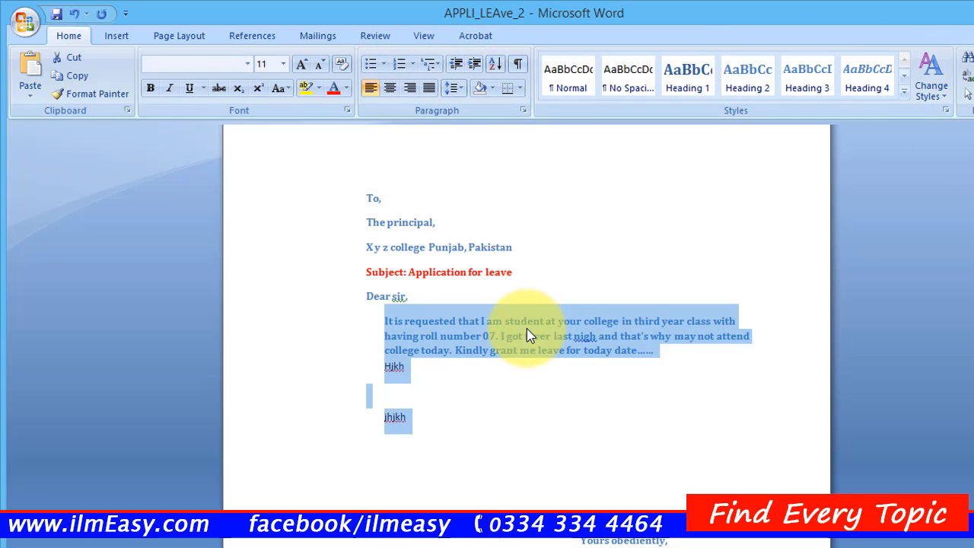
pyautogui.click(58, 53)
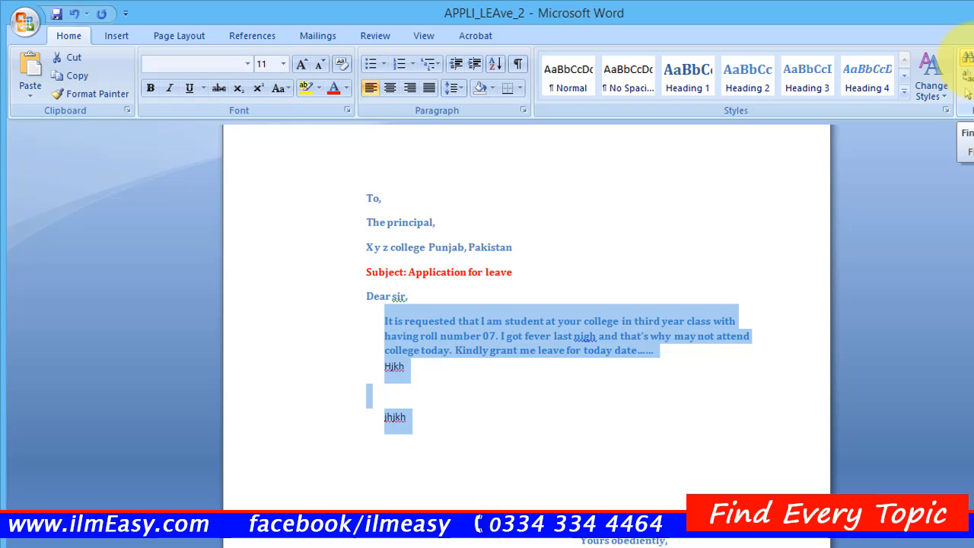
# Step: Search the selected paragraph and filler lines for "yours", without extending the search to the rest of the document
pyautogui.click(967, 57)
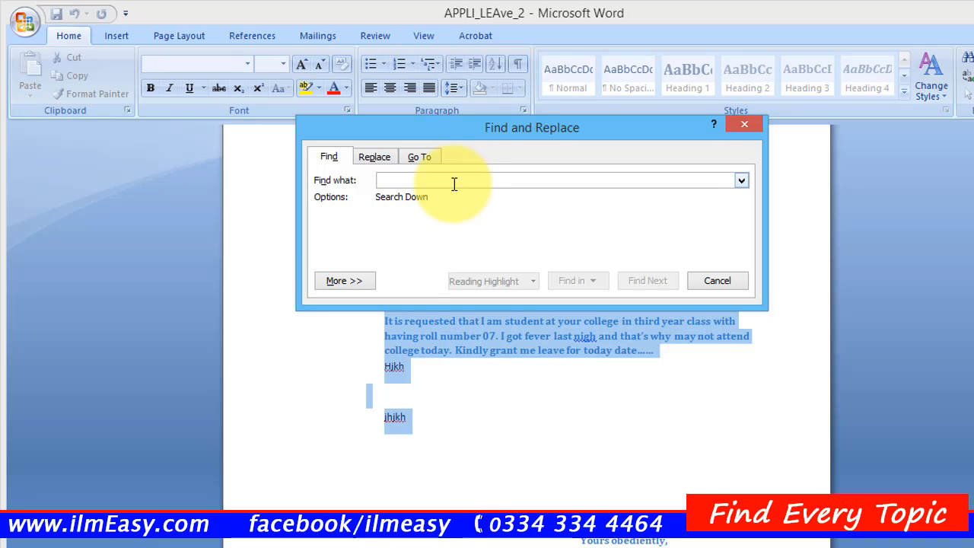
pyautogui.write('yours')
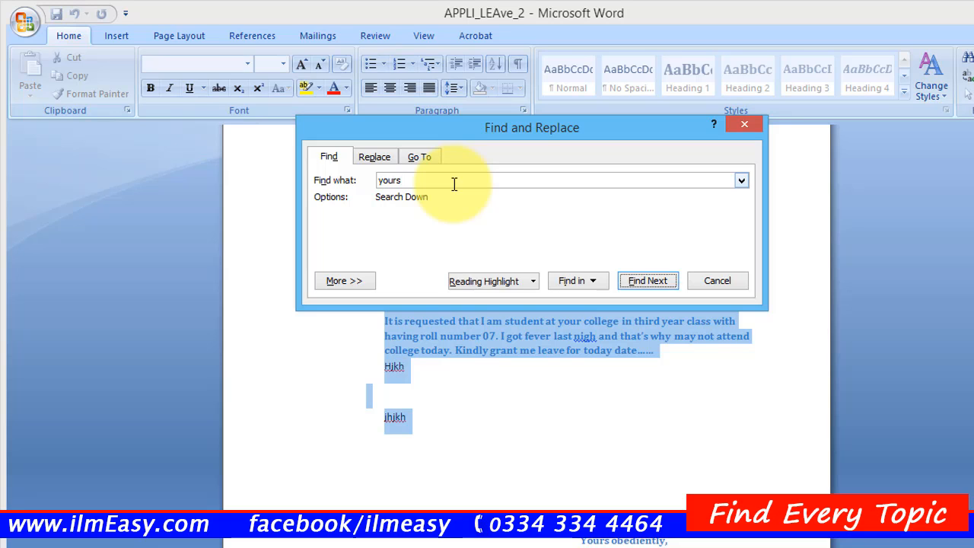
pyautogui.press('Return')
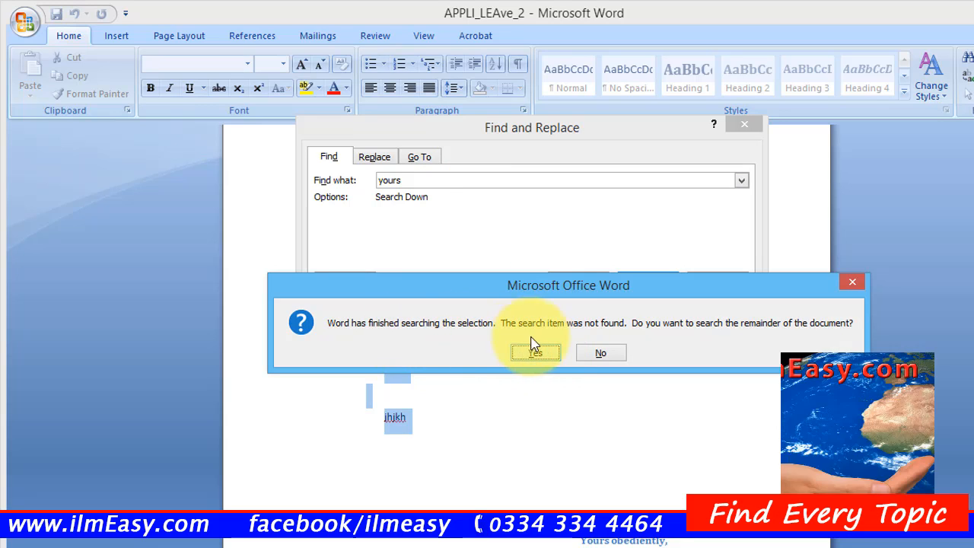
pyautogui.click(598, 354)
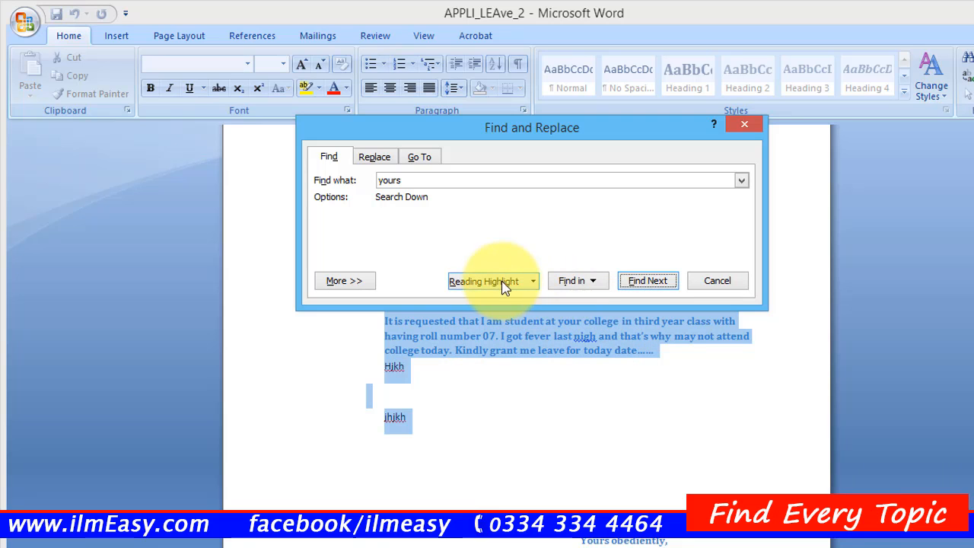
pyautogui.click(720, 281)
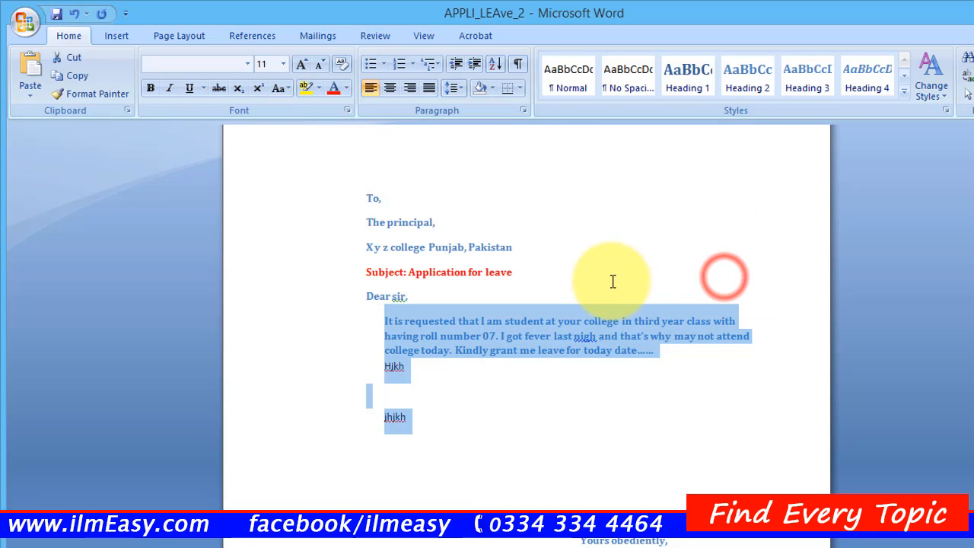
# Step: Deselect the text and search the whole document for "yours", continuing until the search is complete
pyautogui.click(617, 276)
pyautogui.click(649, 214)
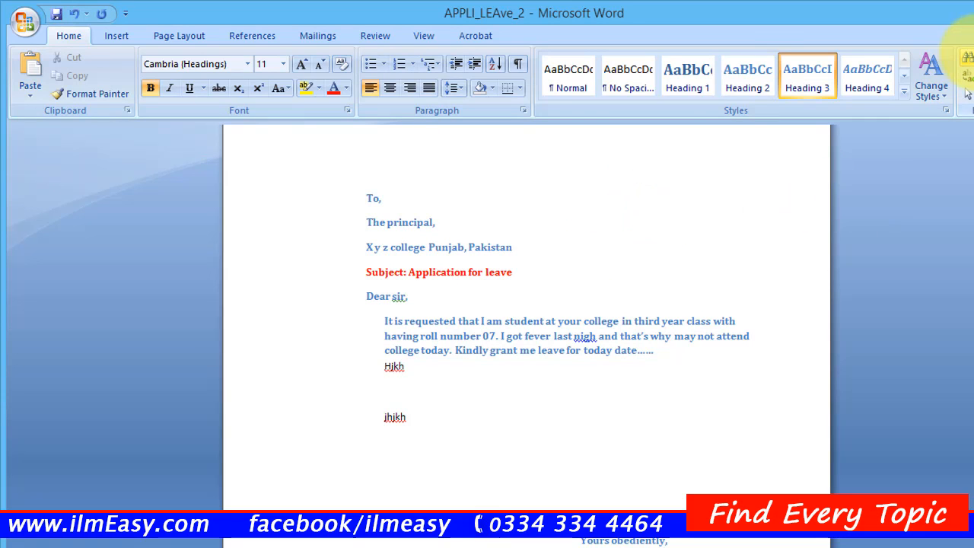
pyautogui.click(965, 55)
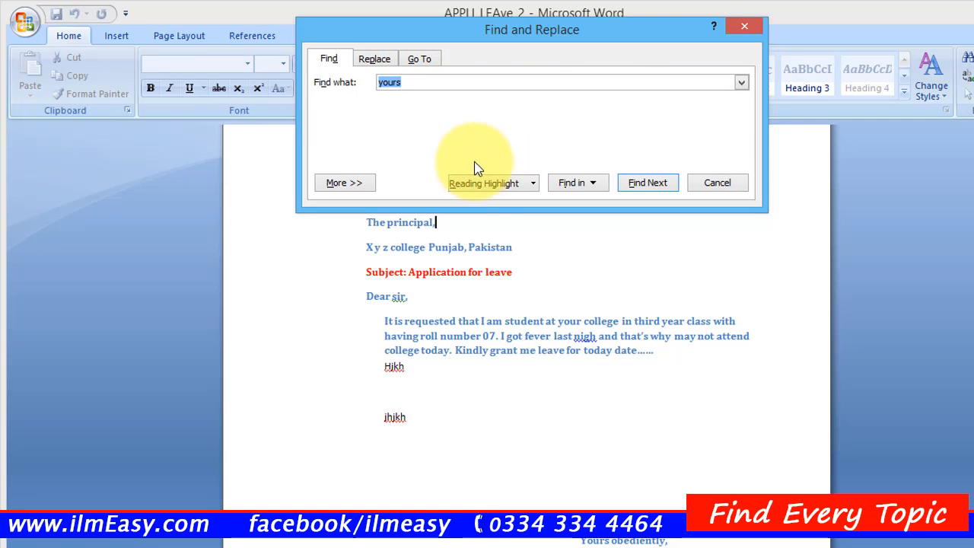
pyautogui.click(579, 184)
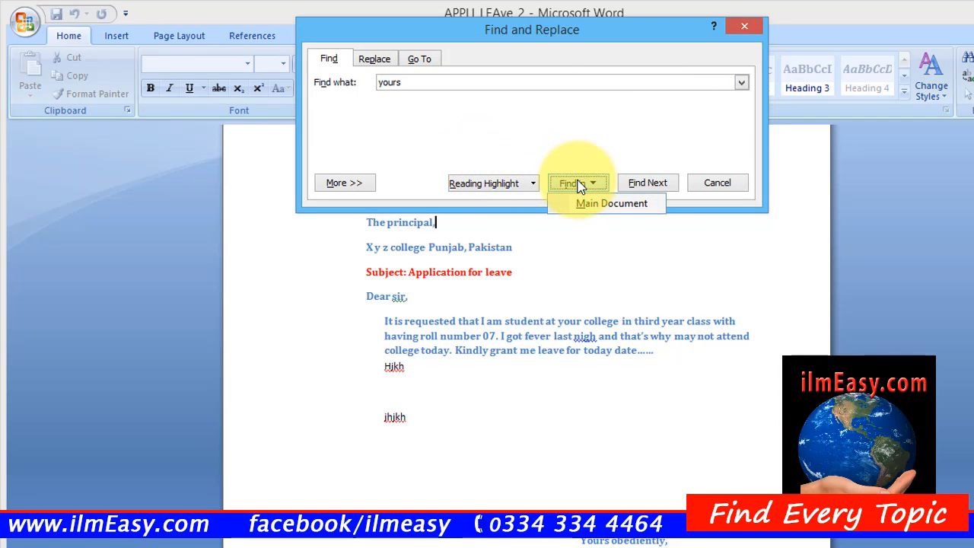
pyautogui.click(561, 158)
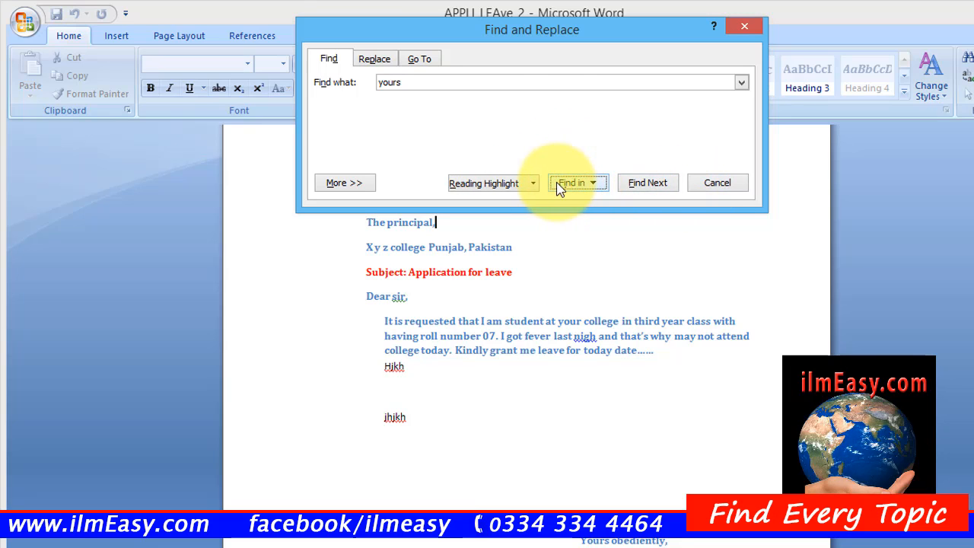
pyautogui.click(628, 185)
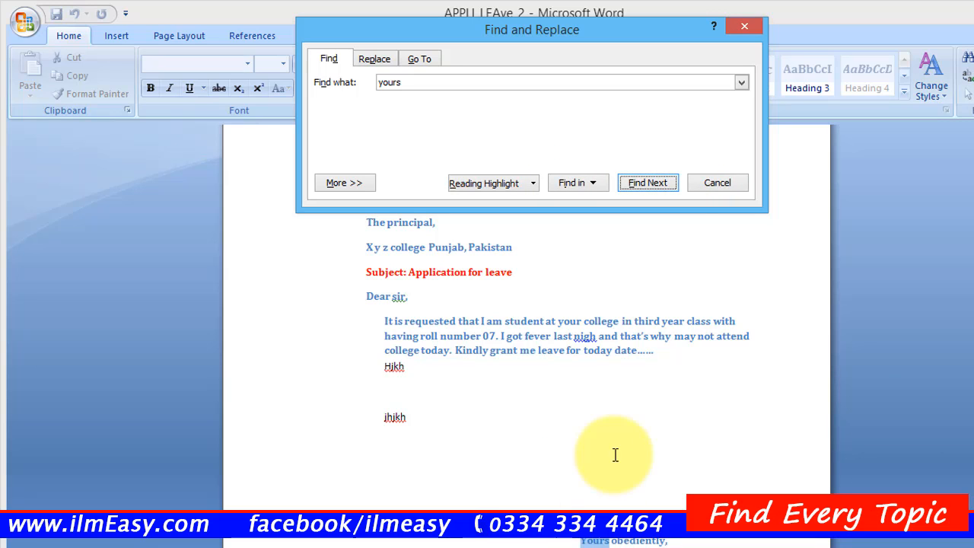
pyautogui.click(654, 186)
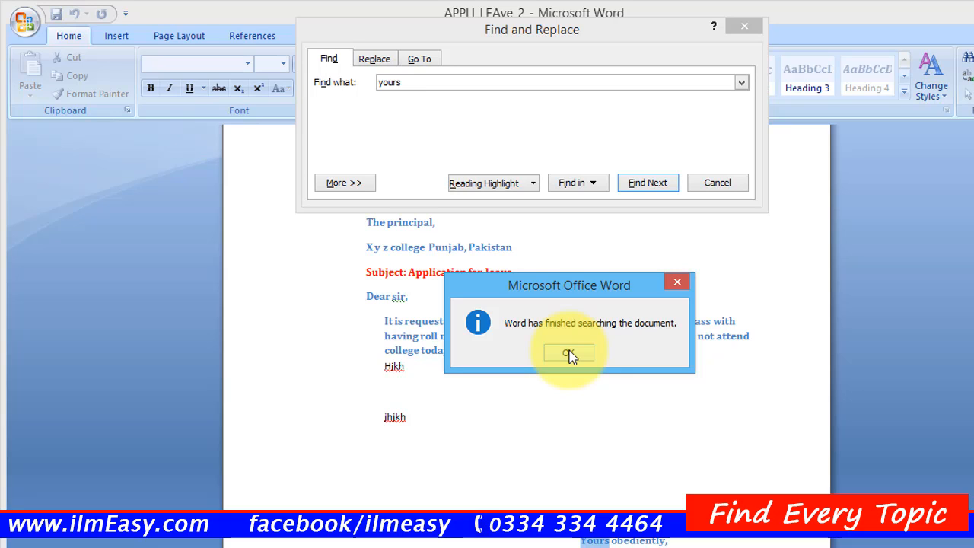
pyautogui.click(570, 351)
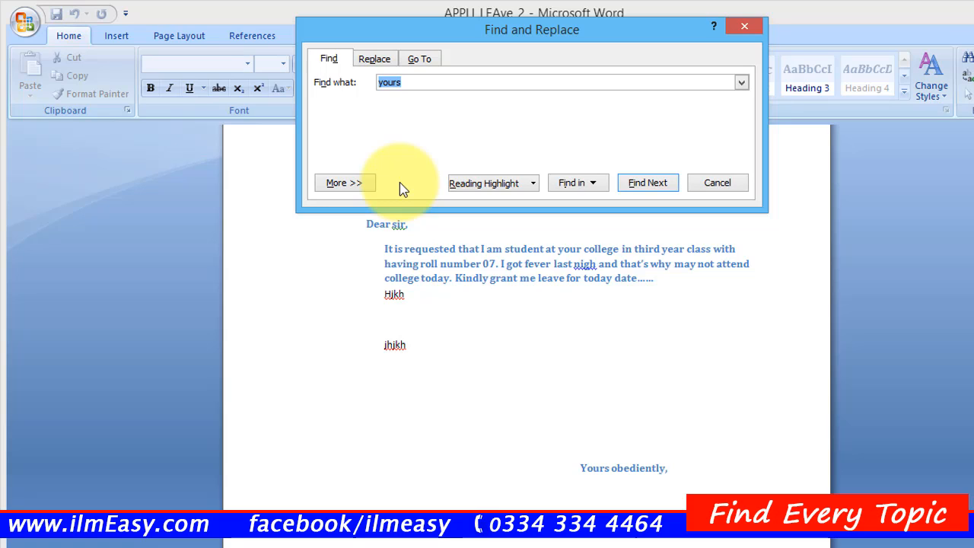
# Step: Set up Replace with "your" as the search text and find its first occurrence in the body paragraph
pyautogui.write('yo')
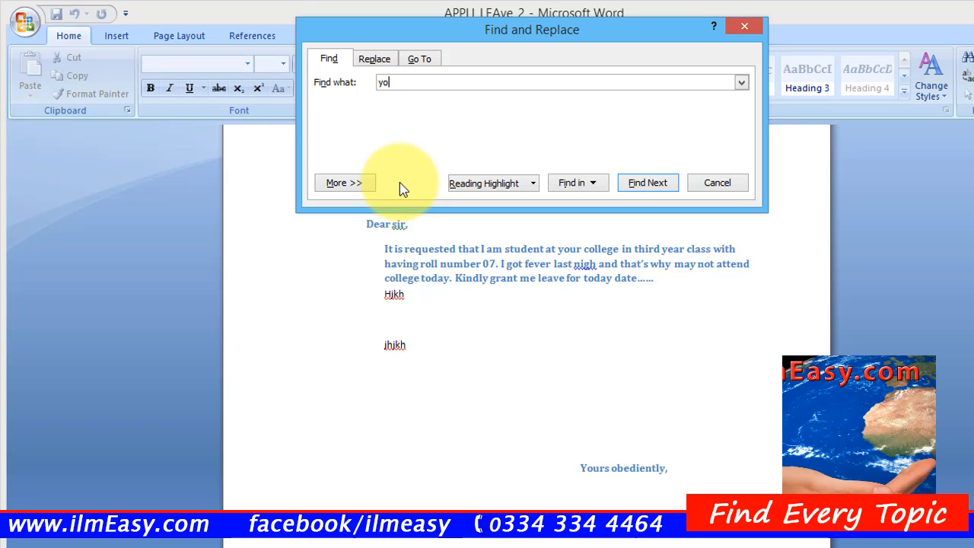
pyautogui.write('u')
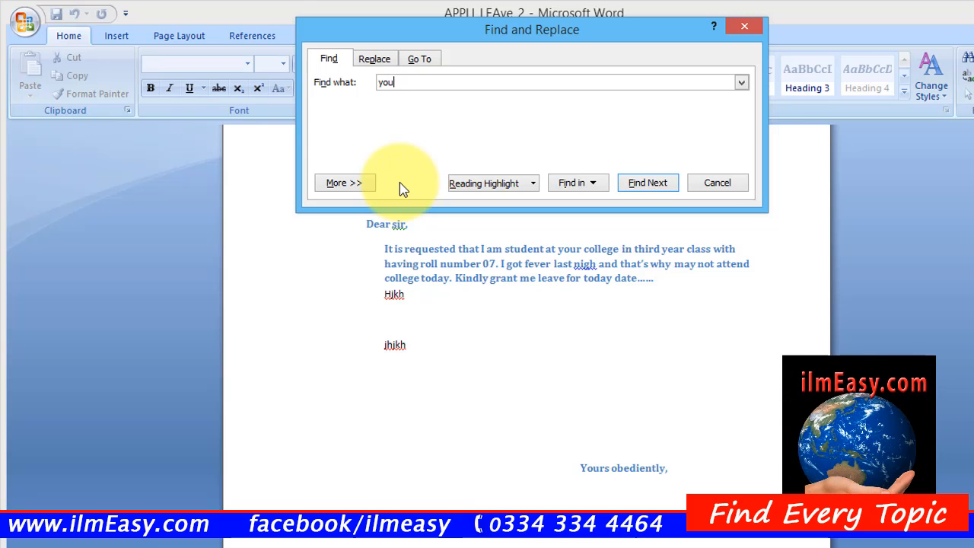
pyautogui.press('BackSpace')
pyautogui.press('BackSpace')
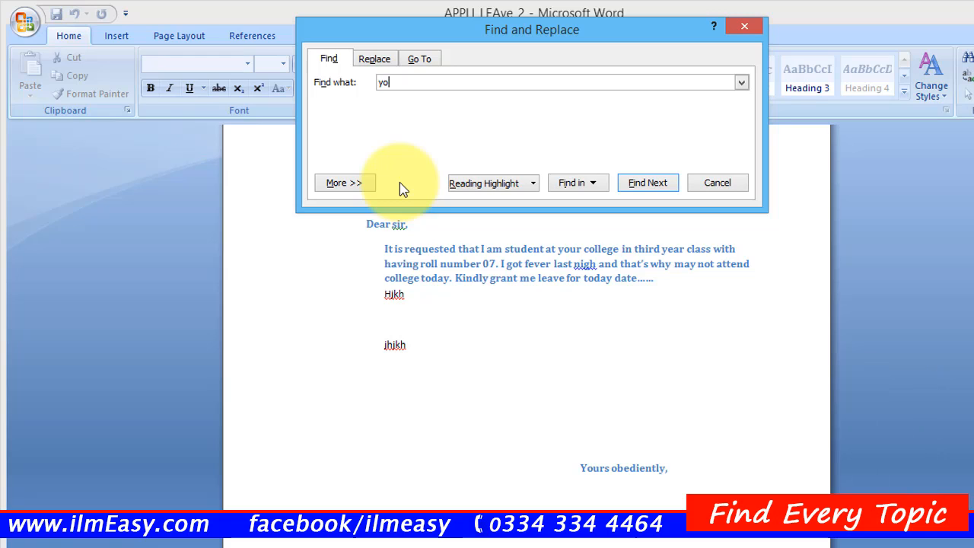
pyautogui.click(388, 58)
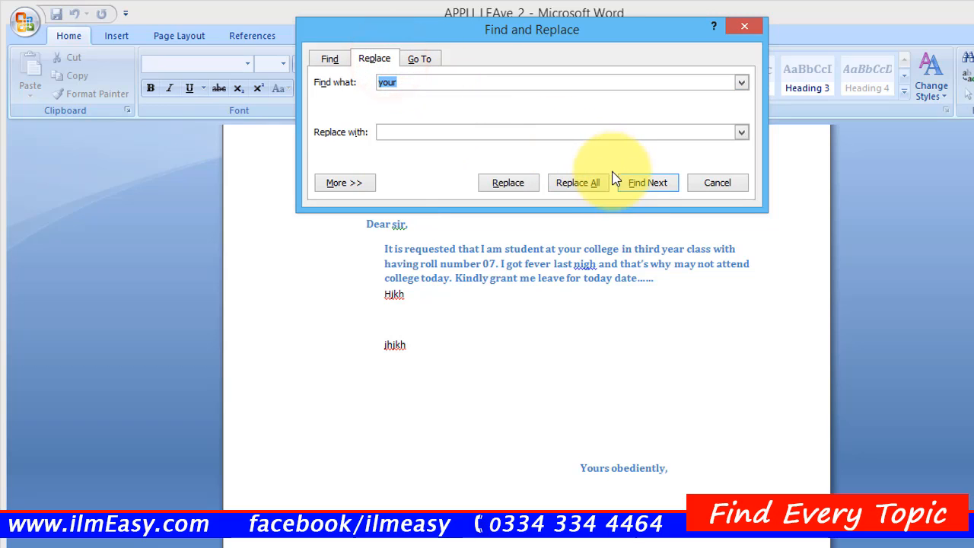
pyautogui.click(641, 187)
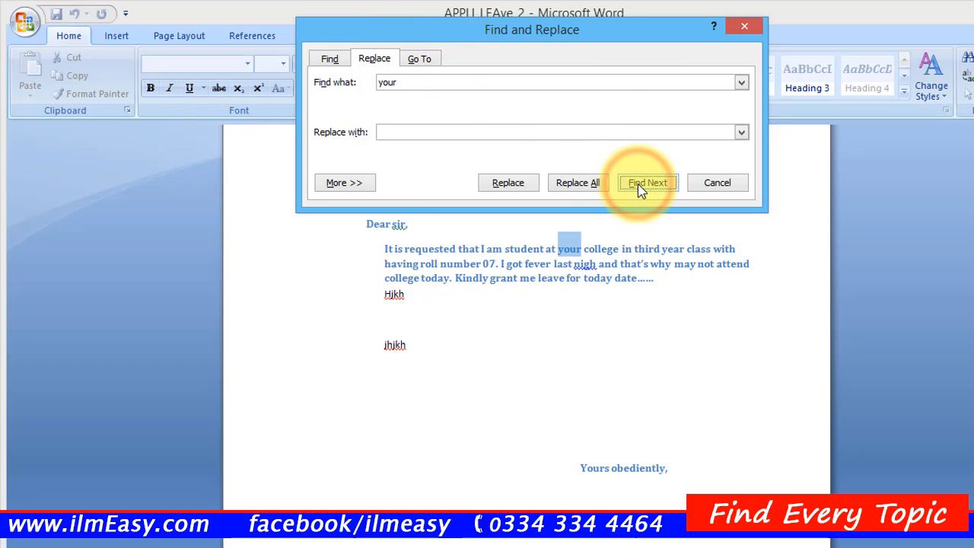
# Step: Replace "your" with "abc" one occurrence at a time, in the body paragraph and the closing line
pyautogui.click(412, 132)
pyautogui.click(412, 133)
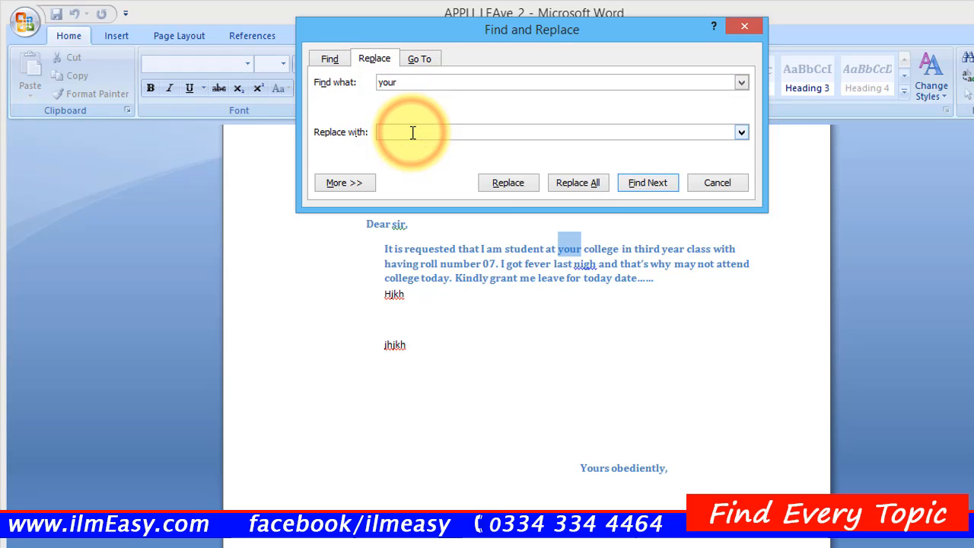
pyautogui.write('you')
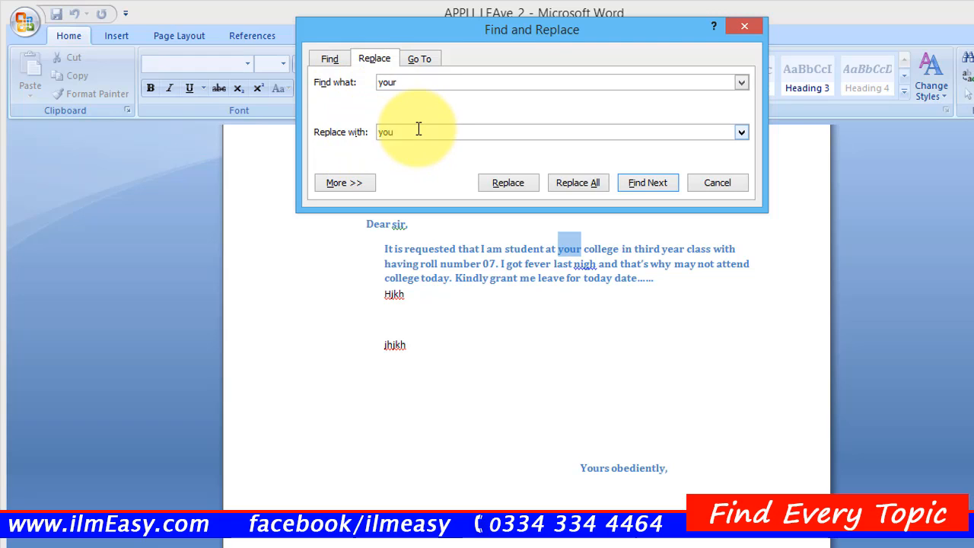
pyautogui.moveTo(418, 128); pyautogui.dragTo(355, 129)
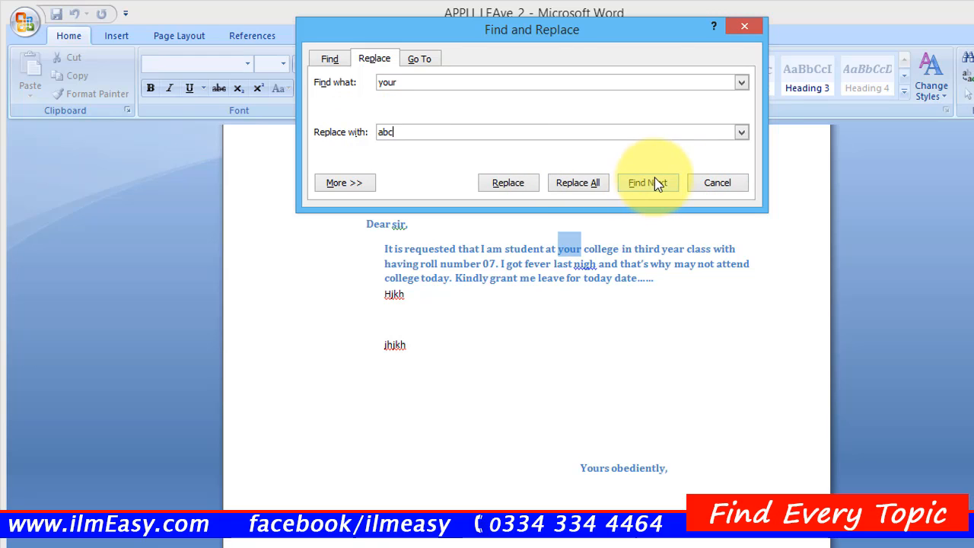
pyautogui.click(526, 180)
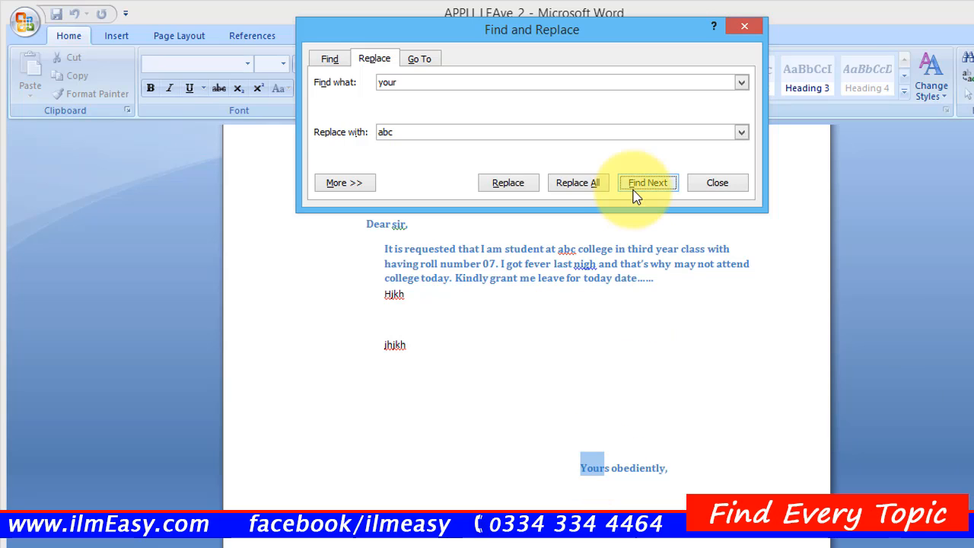
pyautogui.click(521, 184)
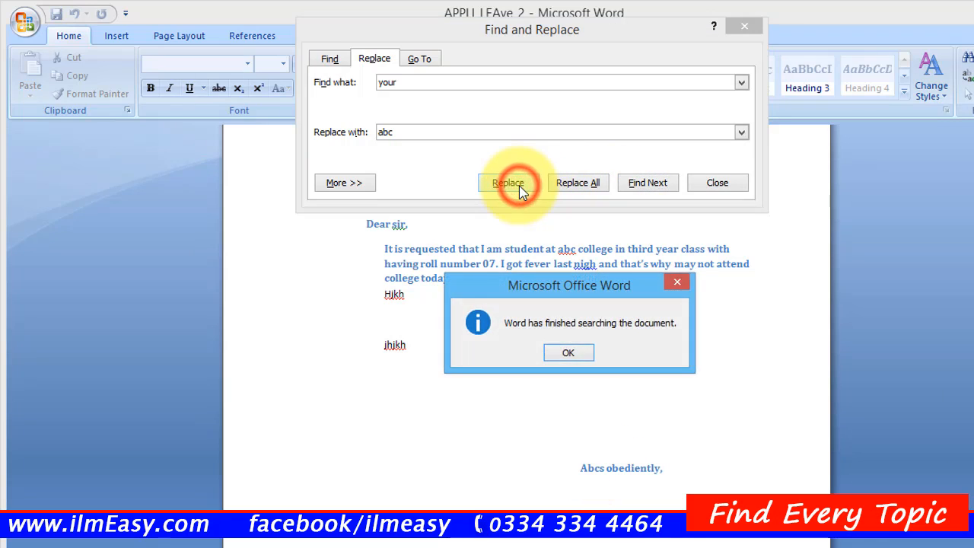
pyautogui.click(577, 355)
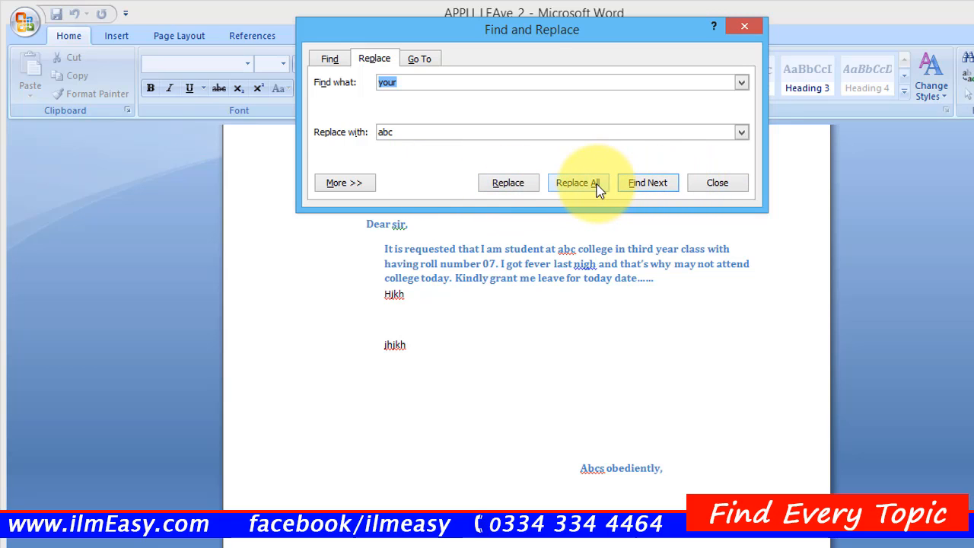
pyautogui.click(714, 184)
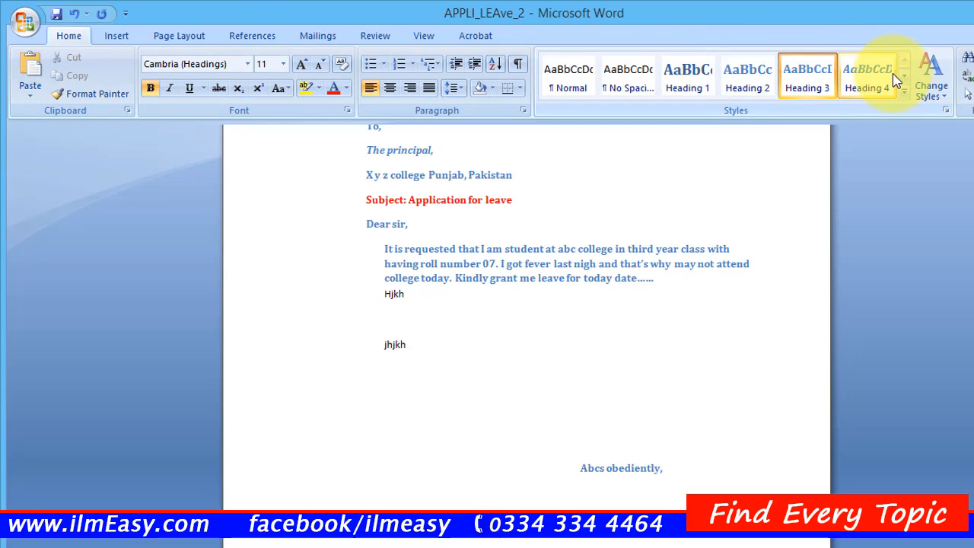
# Step: Examine the Cover Page option among the commands for inserting pages
pyautogui.click(117, 34)
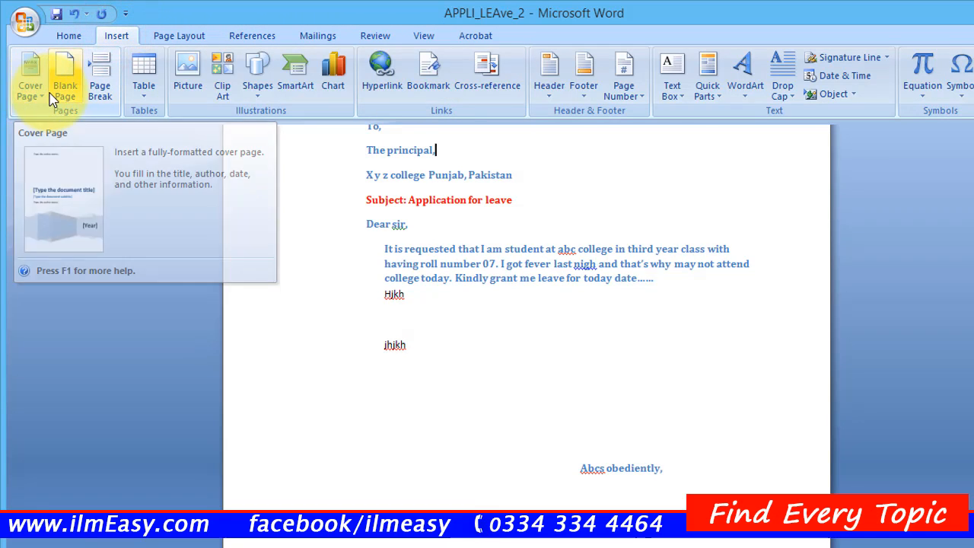